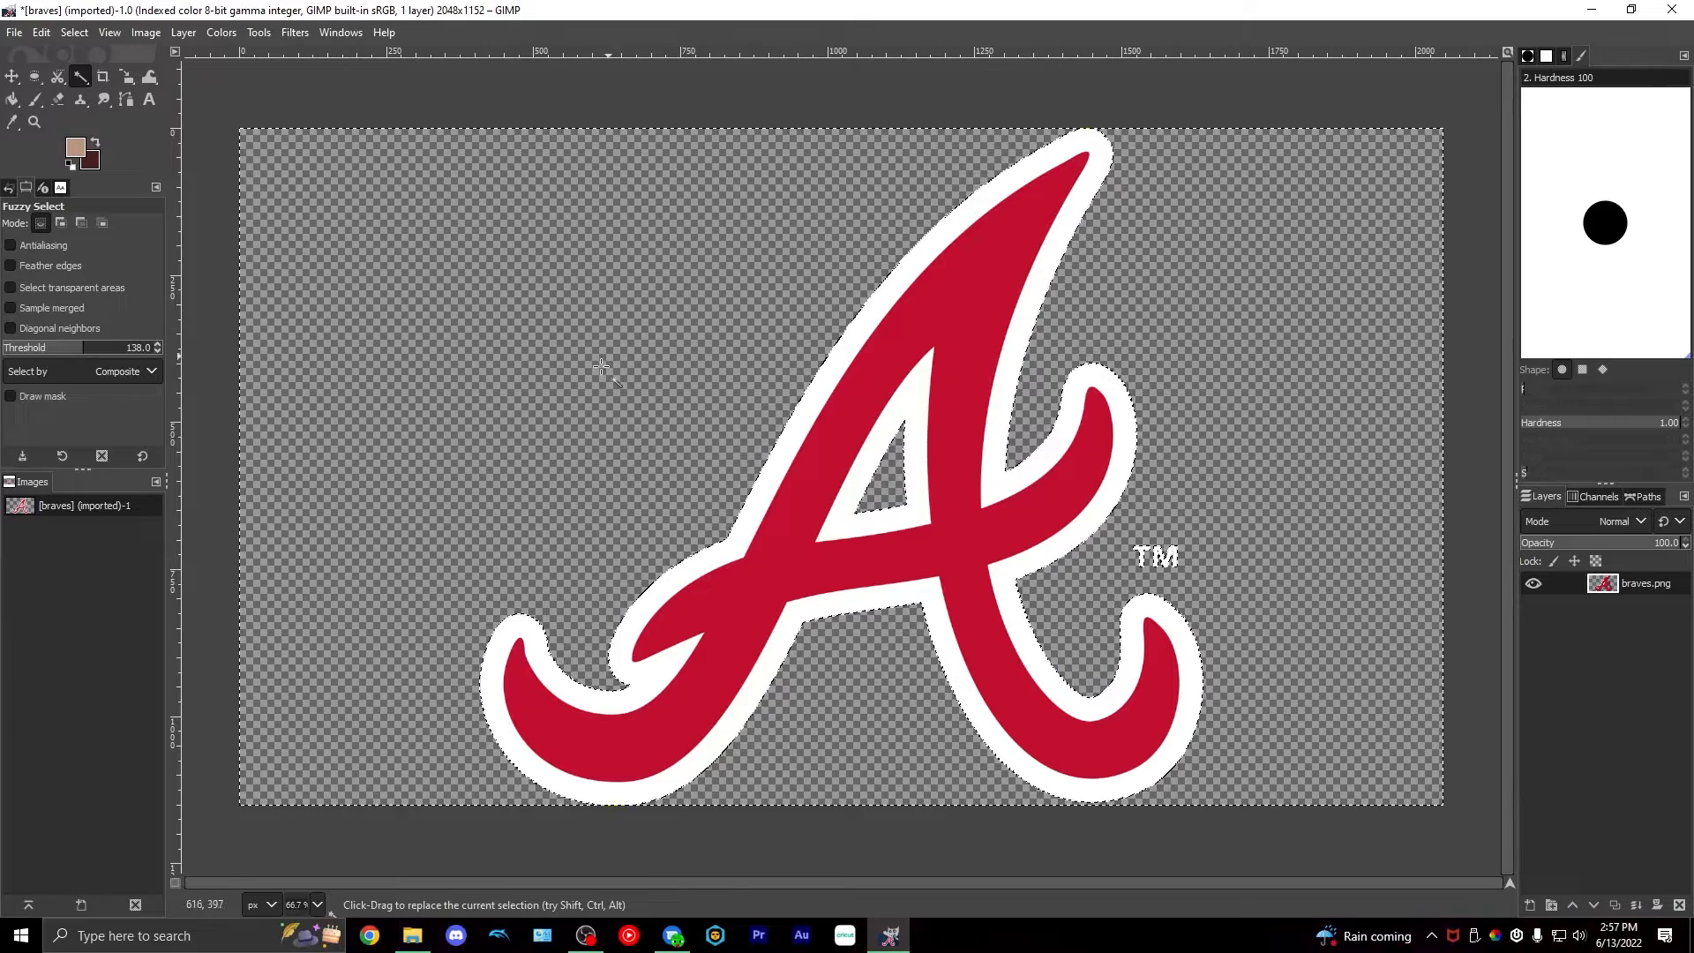
# - Erase the TM mark beside the logo with the Eraser
pyautogui.click(394, 233)
pyautogui.moveTo(636, 432)
pyautogui.mouseDown()
pyautogui.moveTo(961, 455)
pyautogui.moveTo(797, 401)
pyautogui.mouseUp()
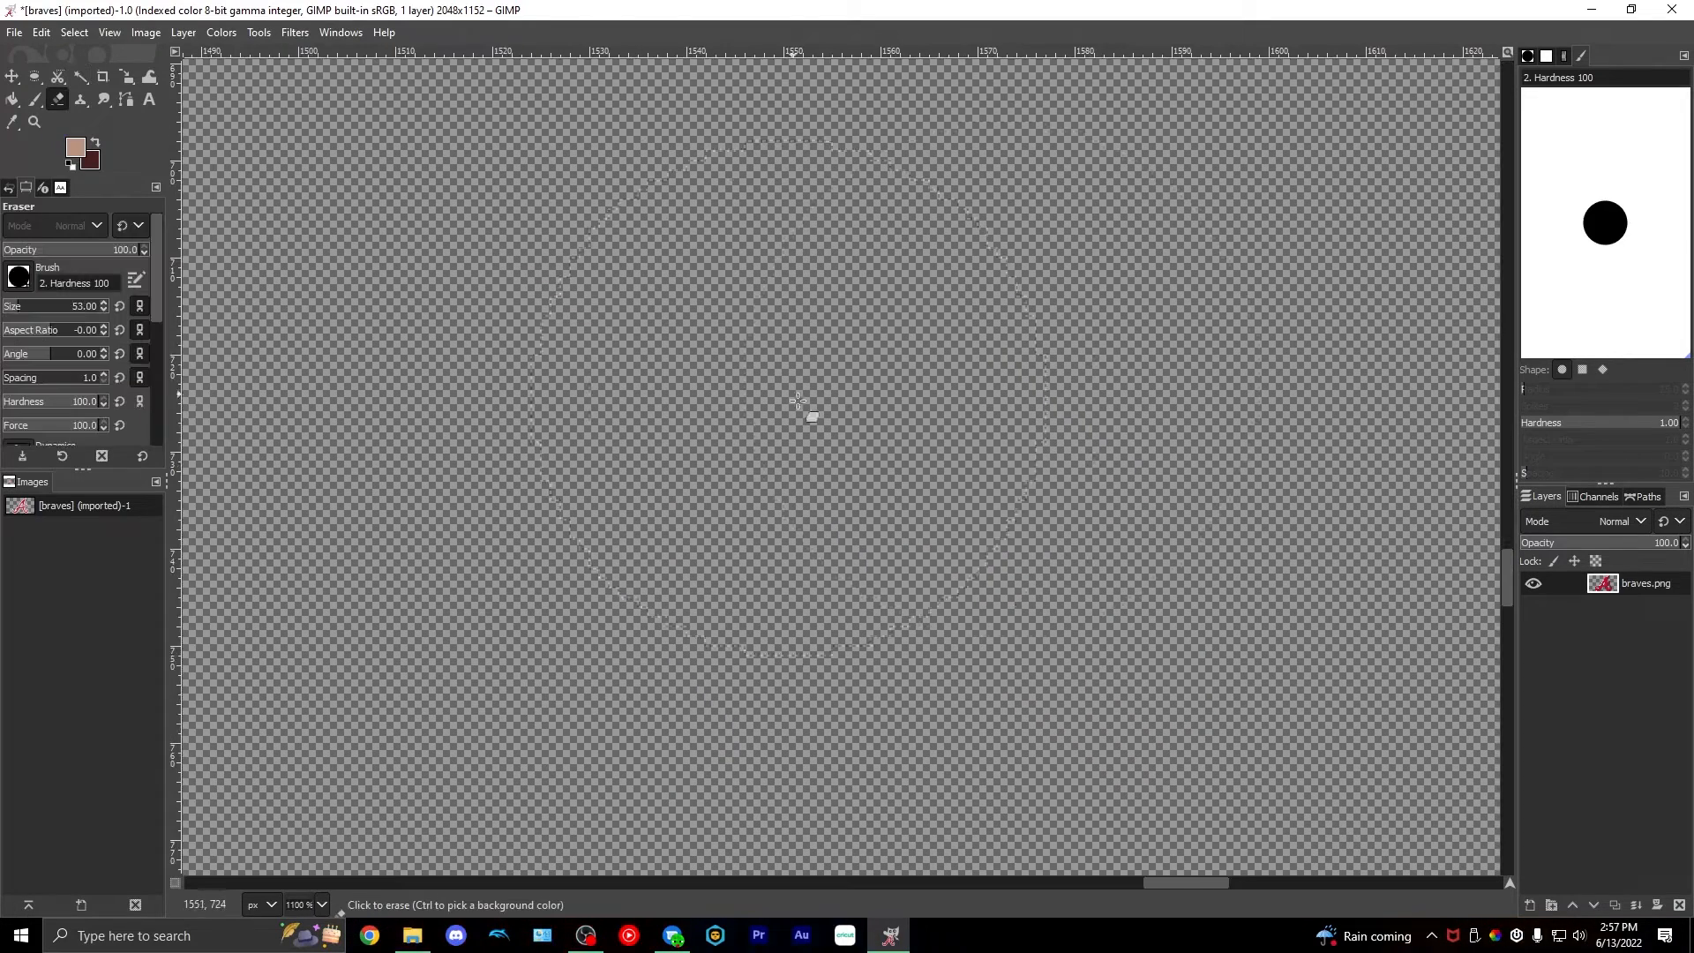
pyautogui.press('u')
pyautogui.scroll(-10, 777, 406)
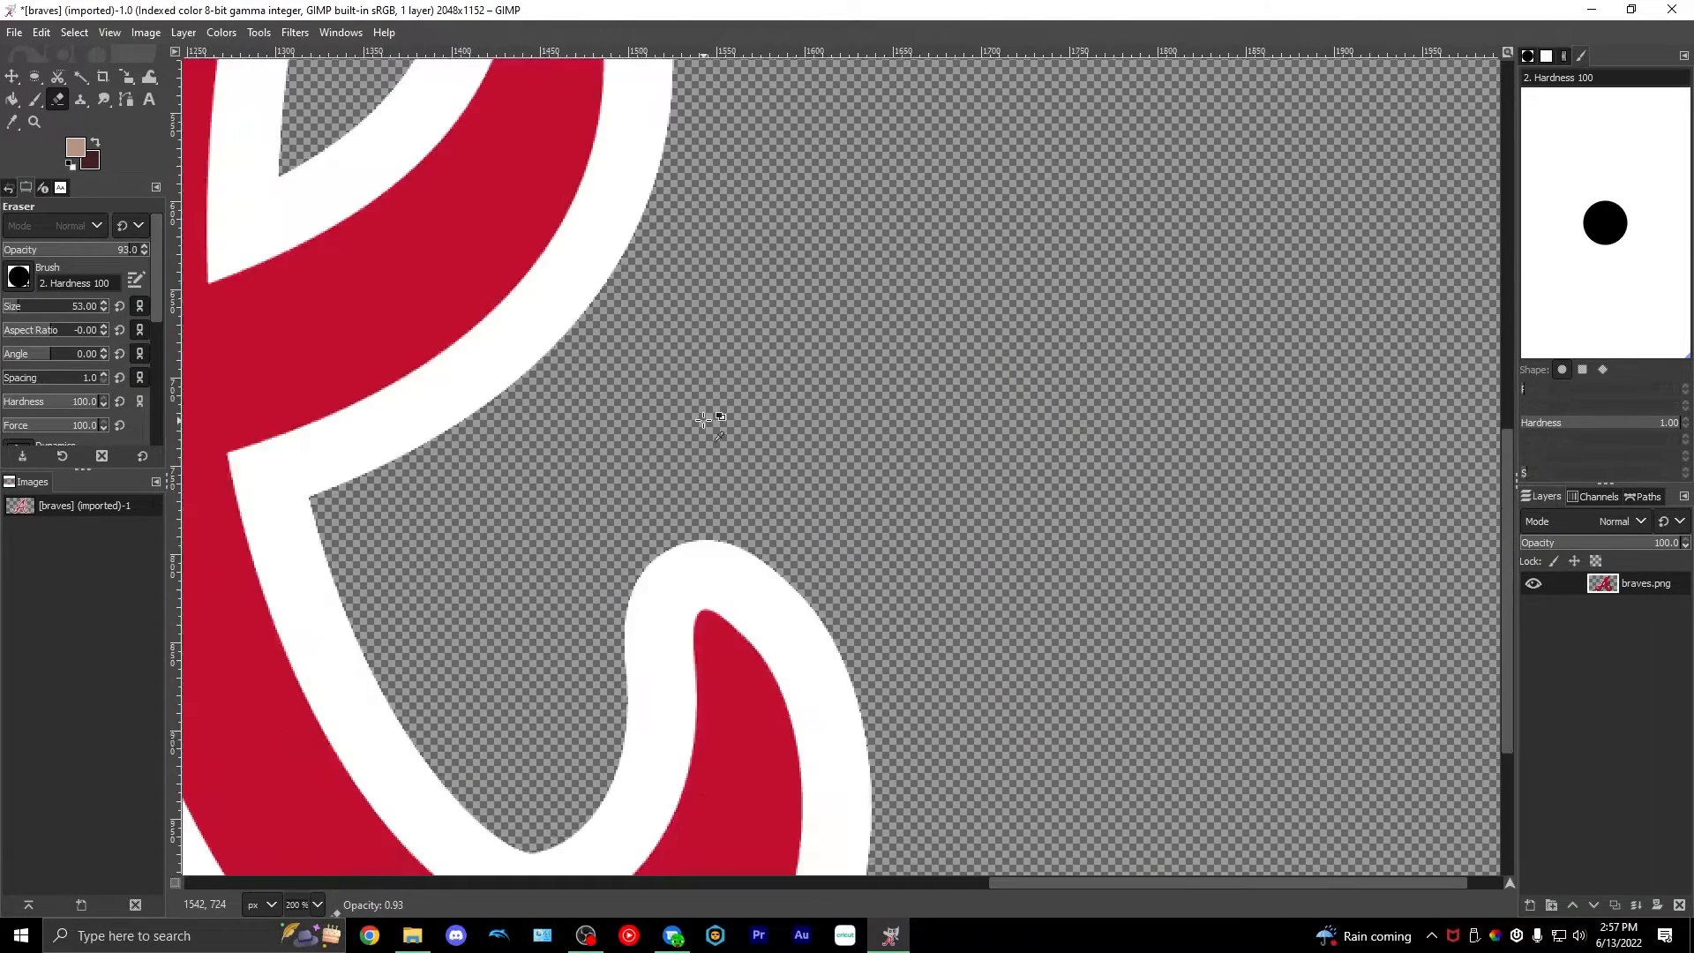
pyautogui.scroll(3, 710, 393)
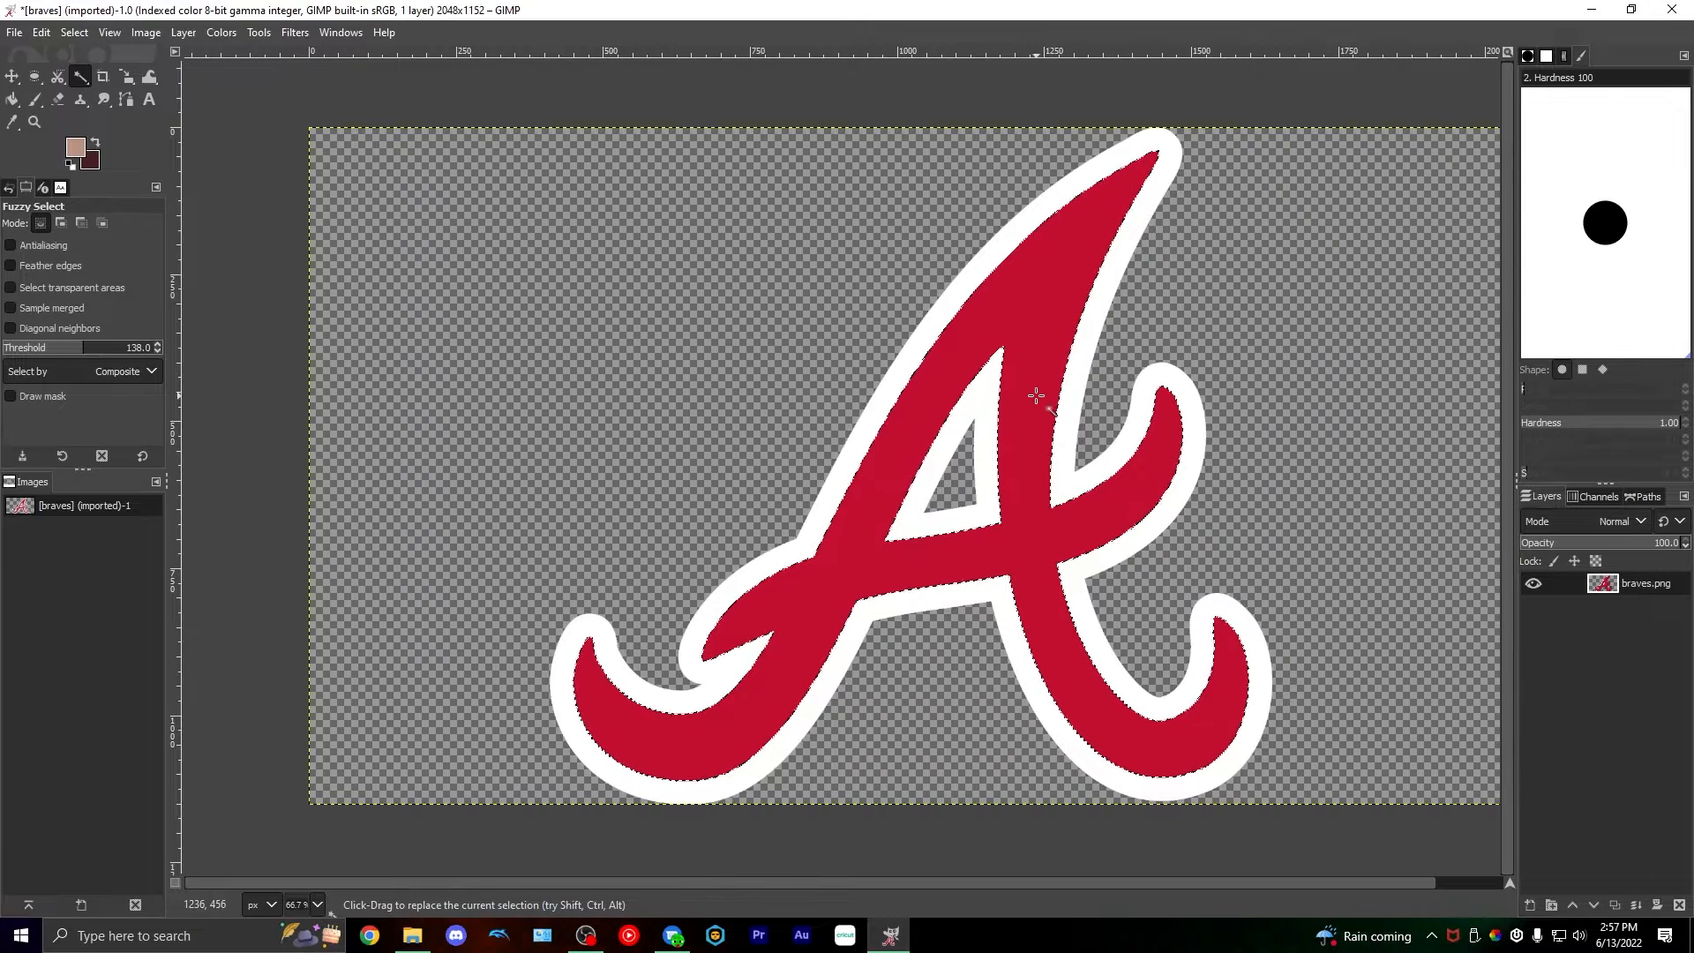
# - Cut the red letter A out of the logo and paste it into a new 2048 × 1152 px image
pyautogui.hotkey('ctrl', 'x')
pyautogui.click(14, 32)
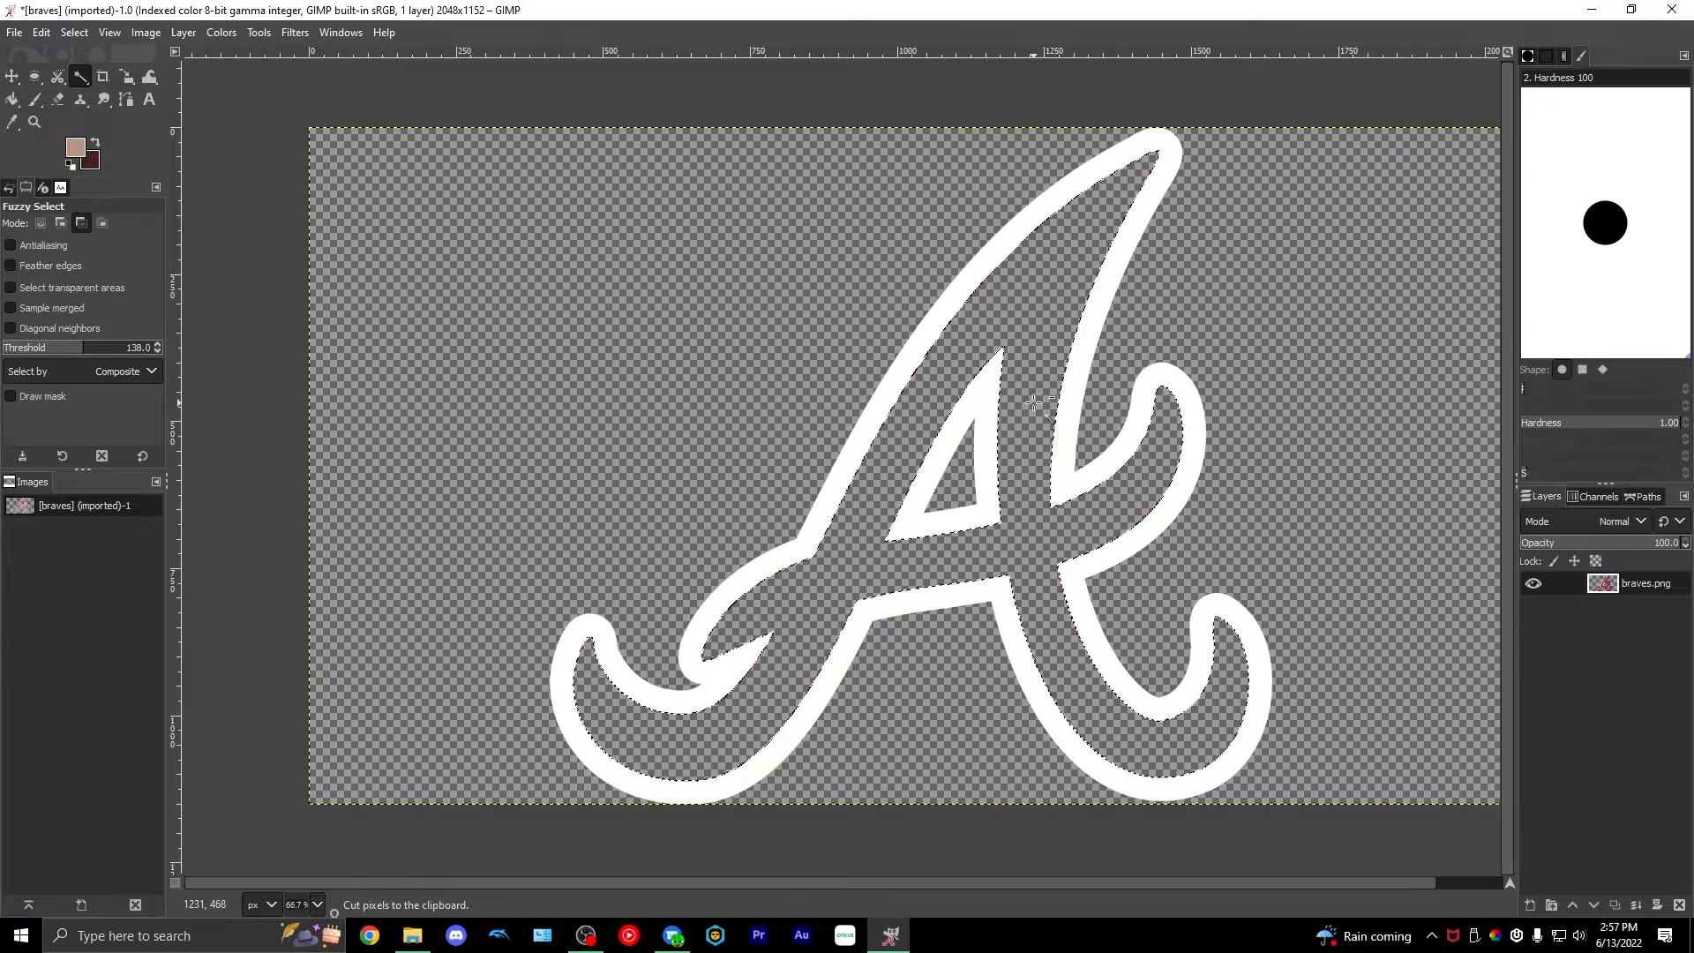
pyautogui.press('Escape')
pyautogui.hotkey('ctrl', 'n')
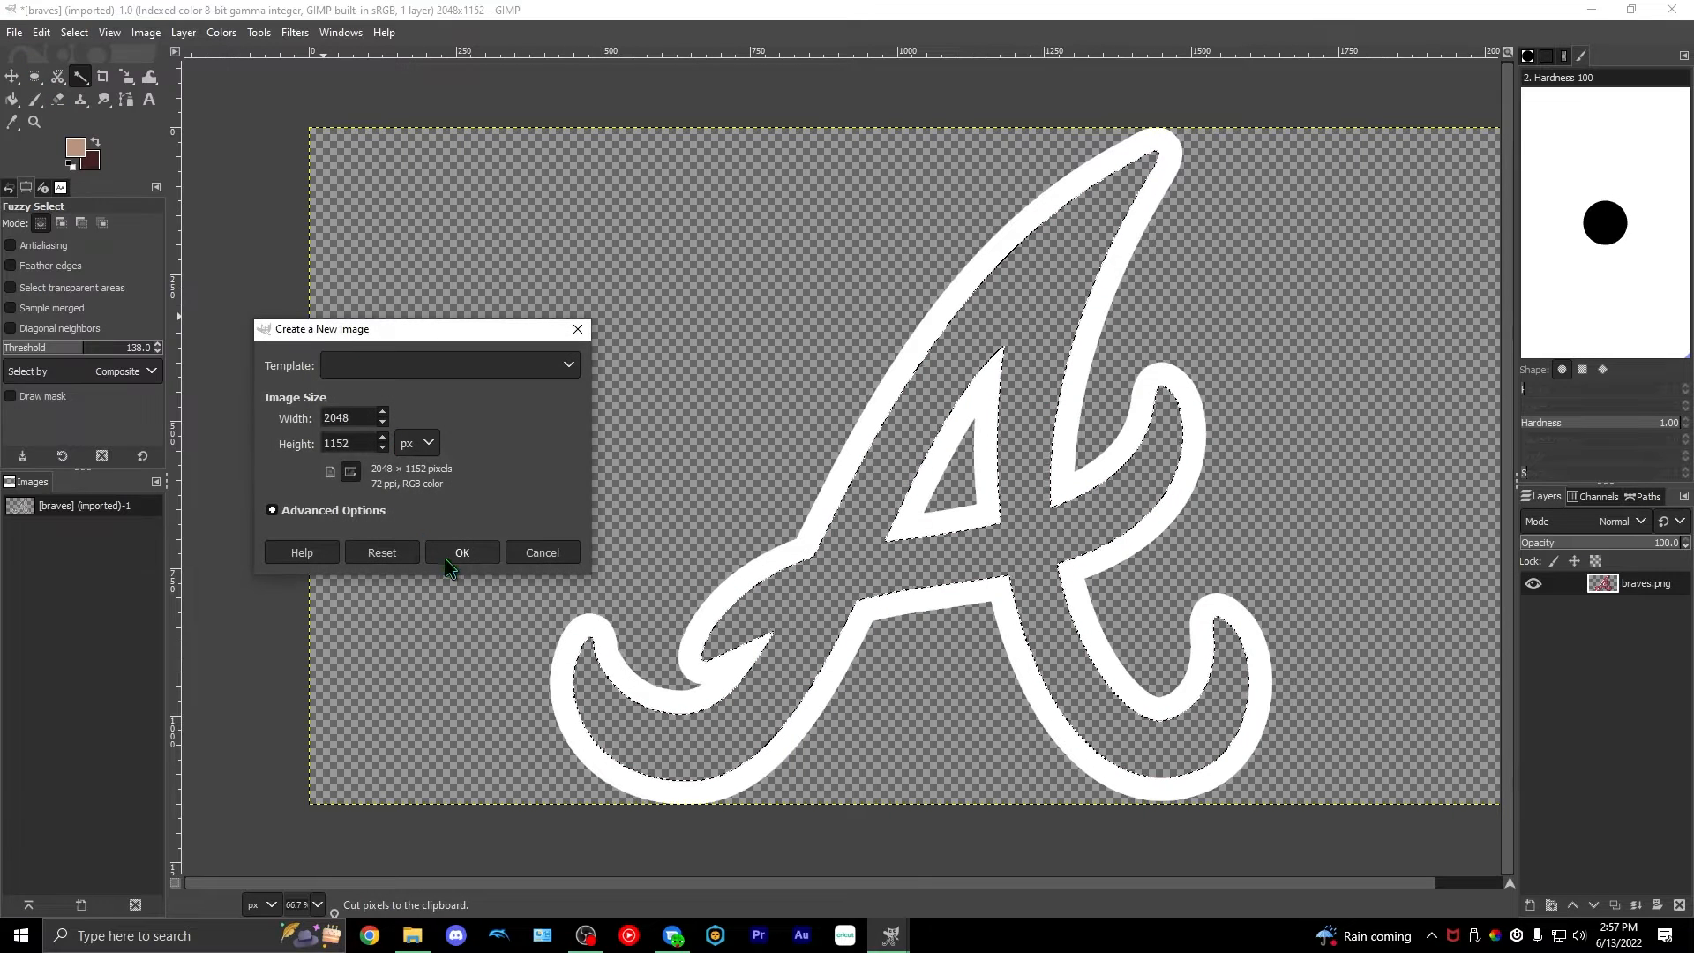
pyautogui.click(454, 557)
pyautogui.click(41, 31)
pyautogui.click(272, 205)
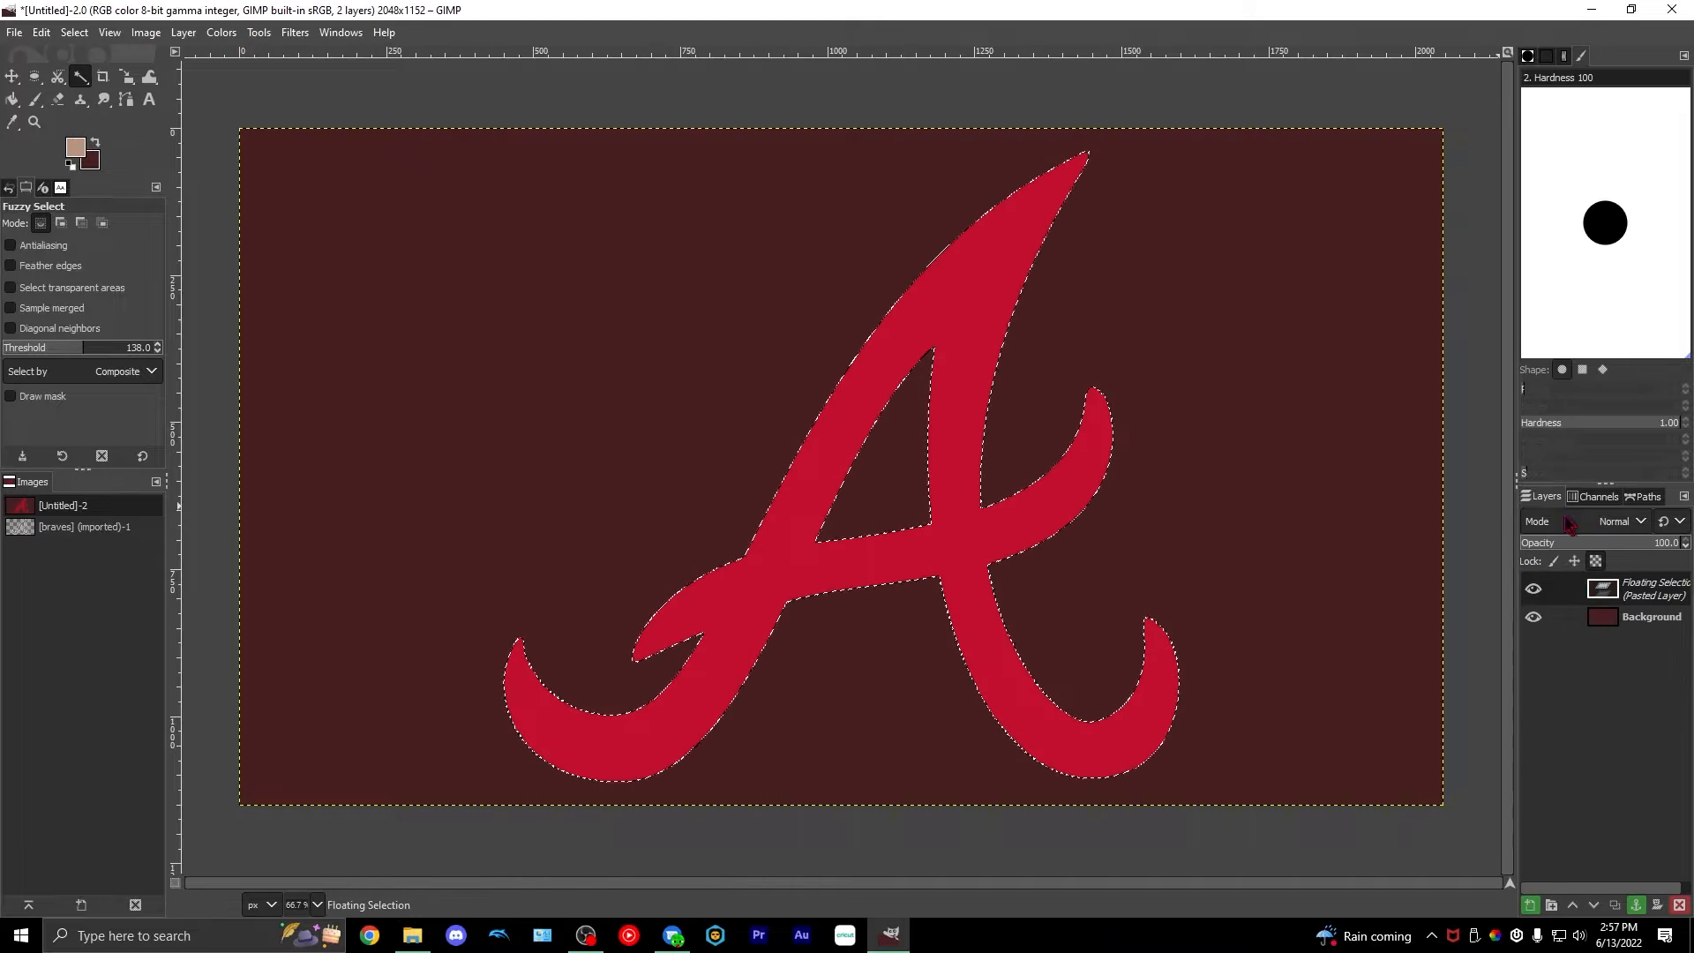
# - Convert the pasted floating selection into its own layer and delete the Background layer
pyautogui.rightClick(1643, 598)
pyautogui.press('Escape')
pyautogui.rightClick(1643, 598)
pyautogui.click(1509, 138)
pyautogui.rightClick(1643, 584)
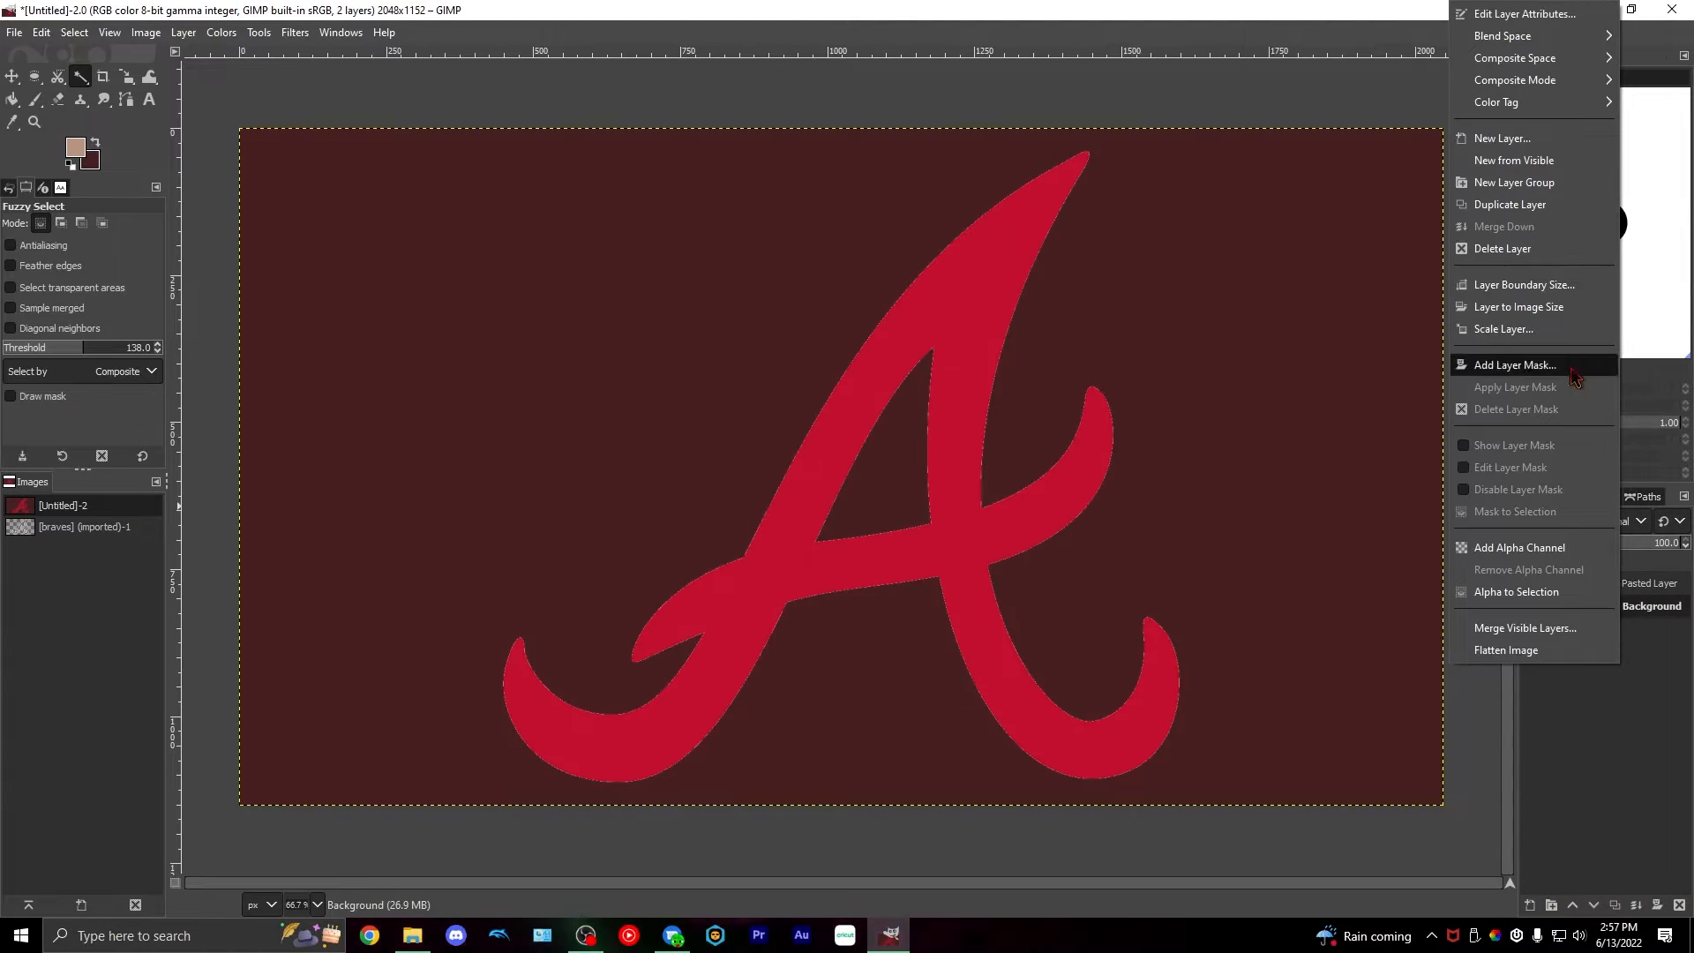
pyautogui.click(1540, 249)
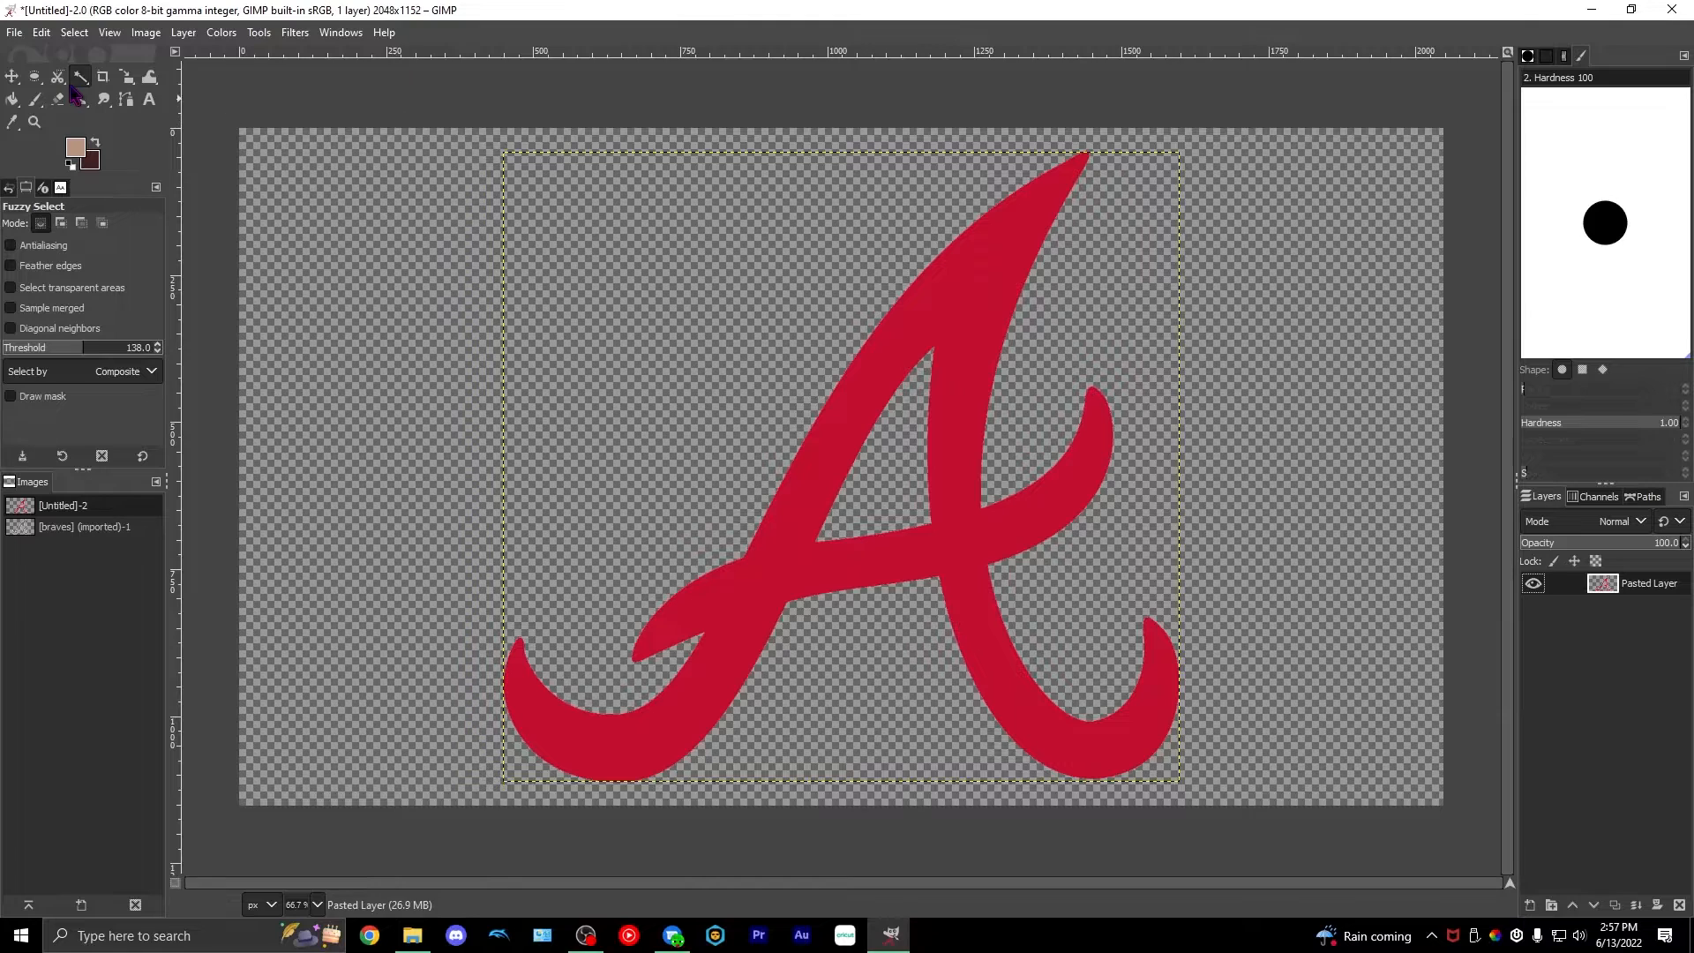
# - In the braves image, fill the empty interior of the letter outline with solid white and clear the selection
pyautogui.click(76, 527)
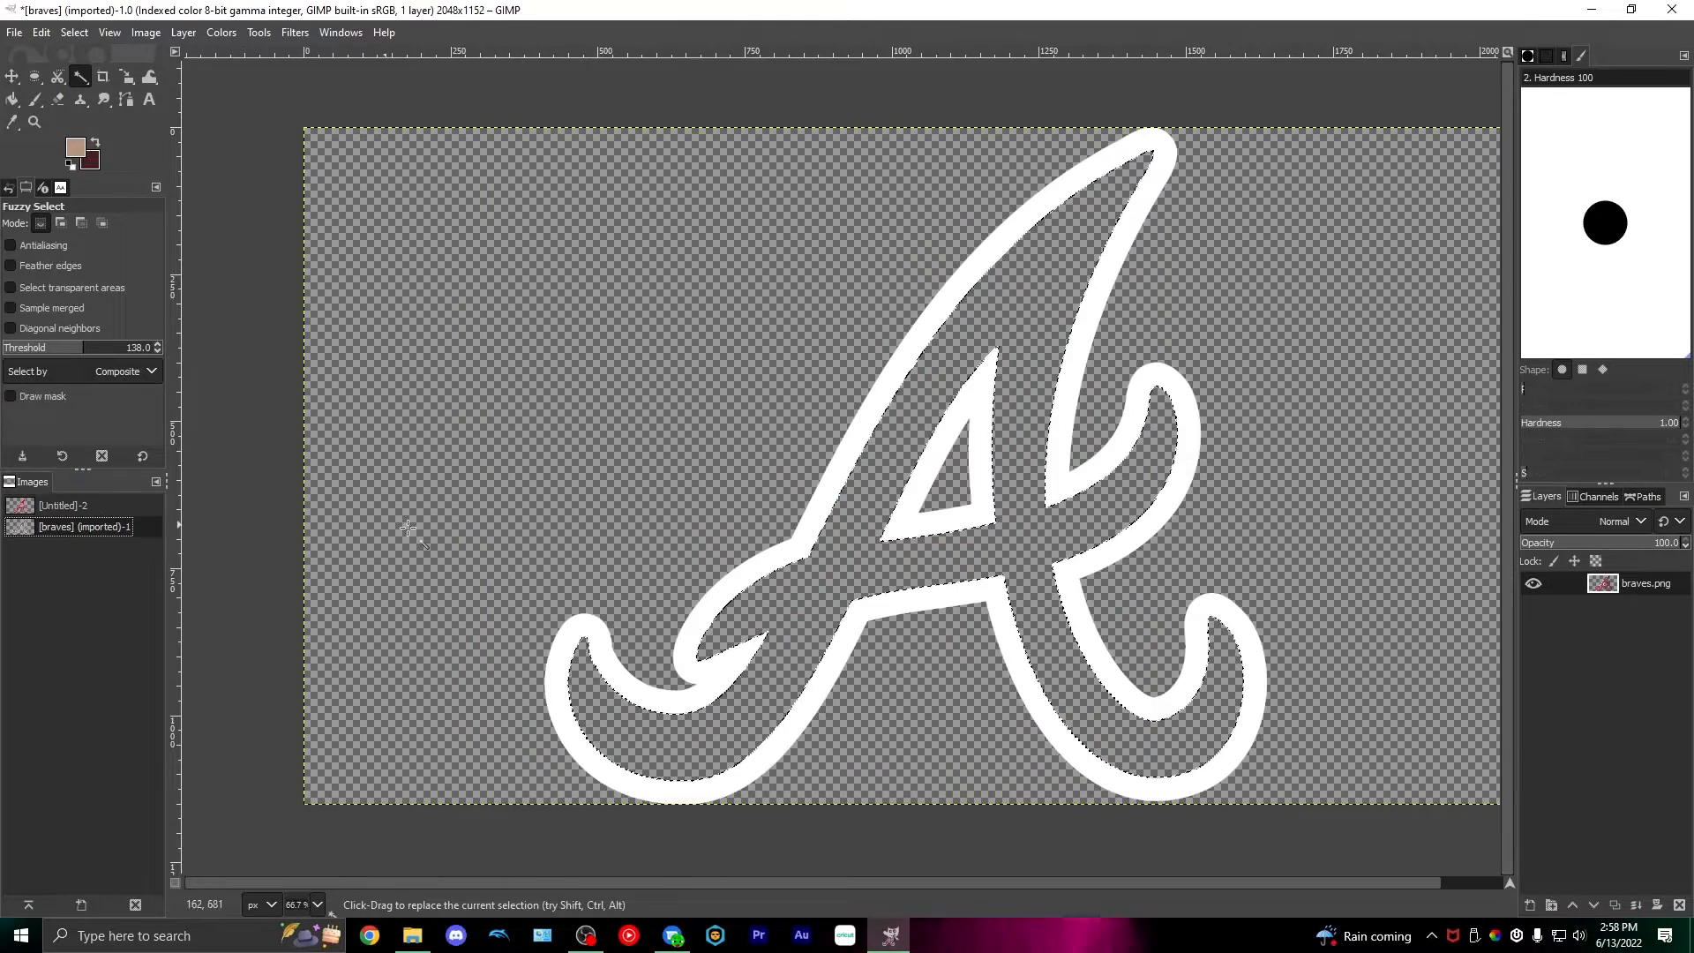
pyautogui.click(75, 147)
pyautogui.click(36, 76)
pyautogui.click(235, 308)
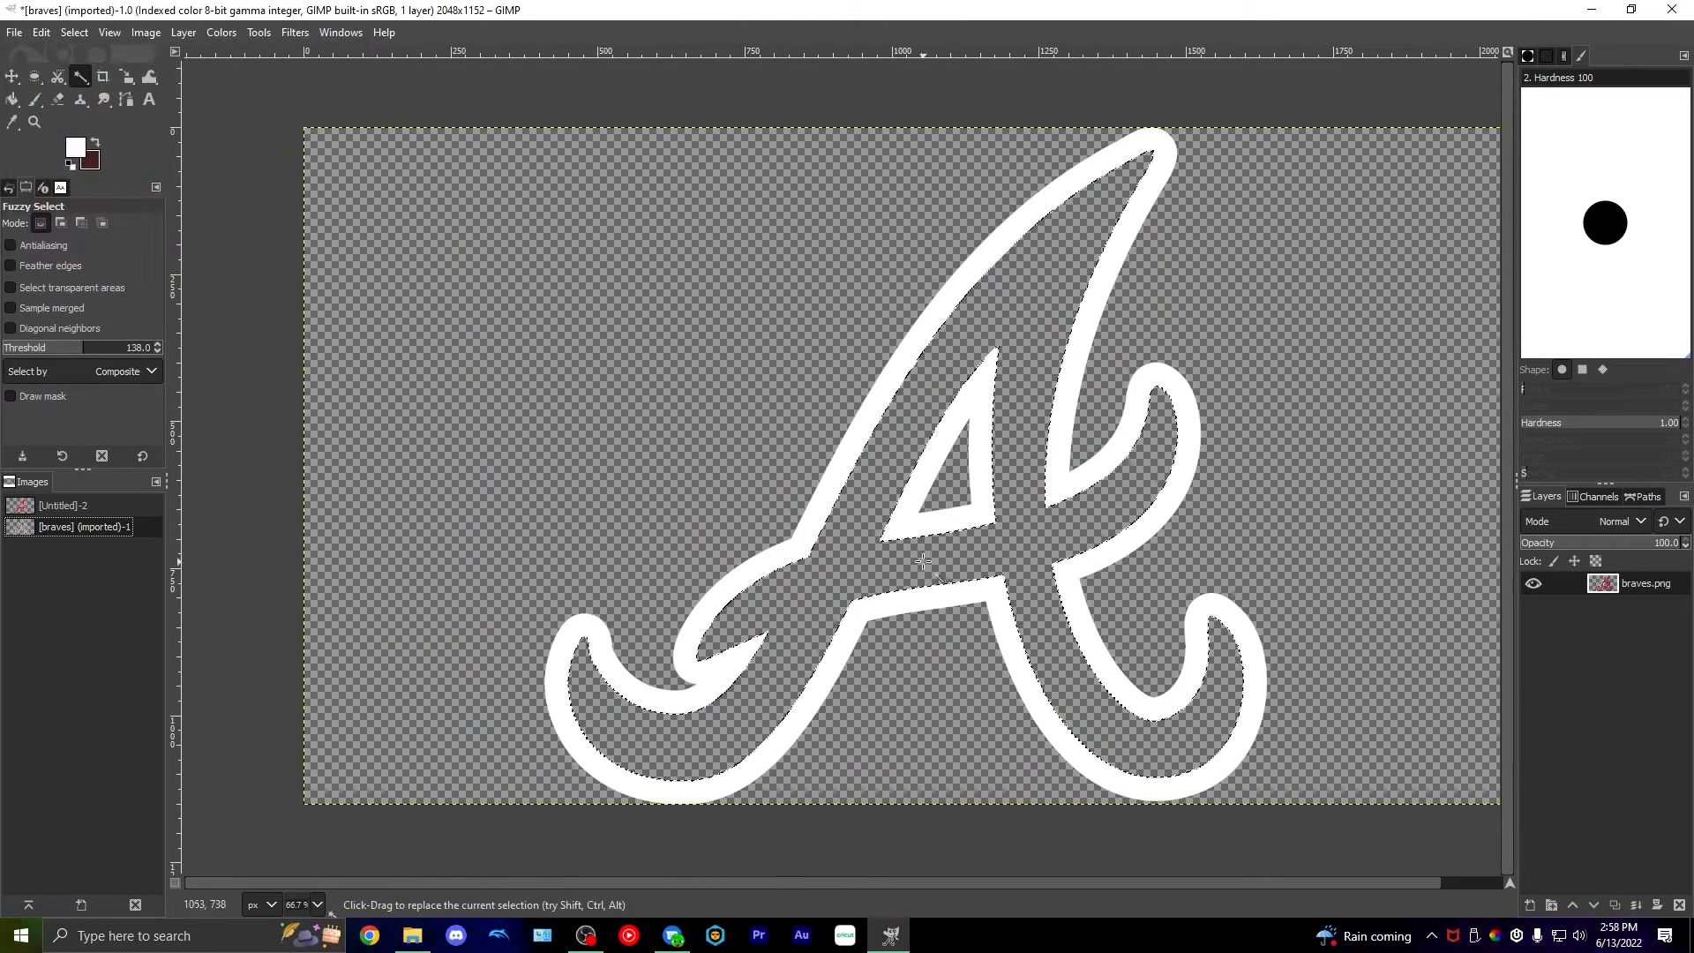
pyautogui.click(12, 99)
pyautogui.click(874, 565)
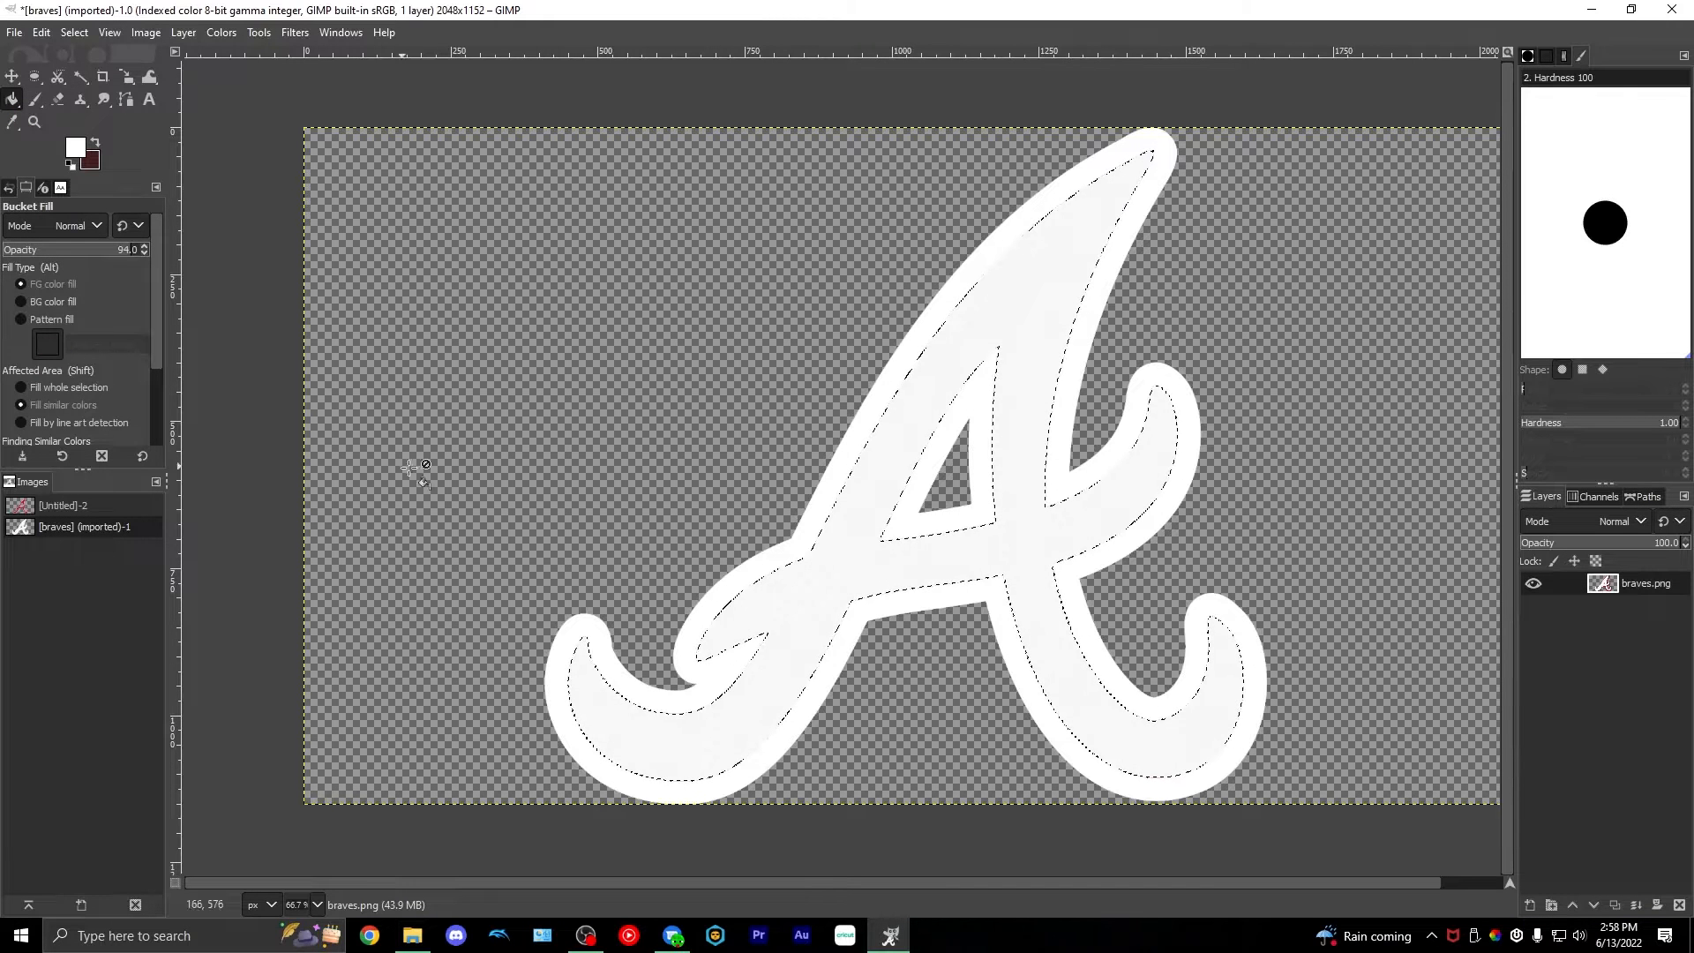
pyautogui.click(896, 583)
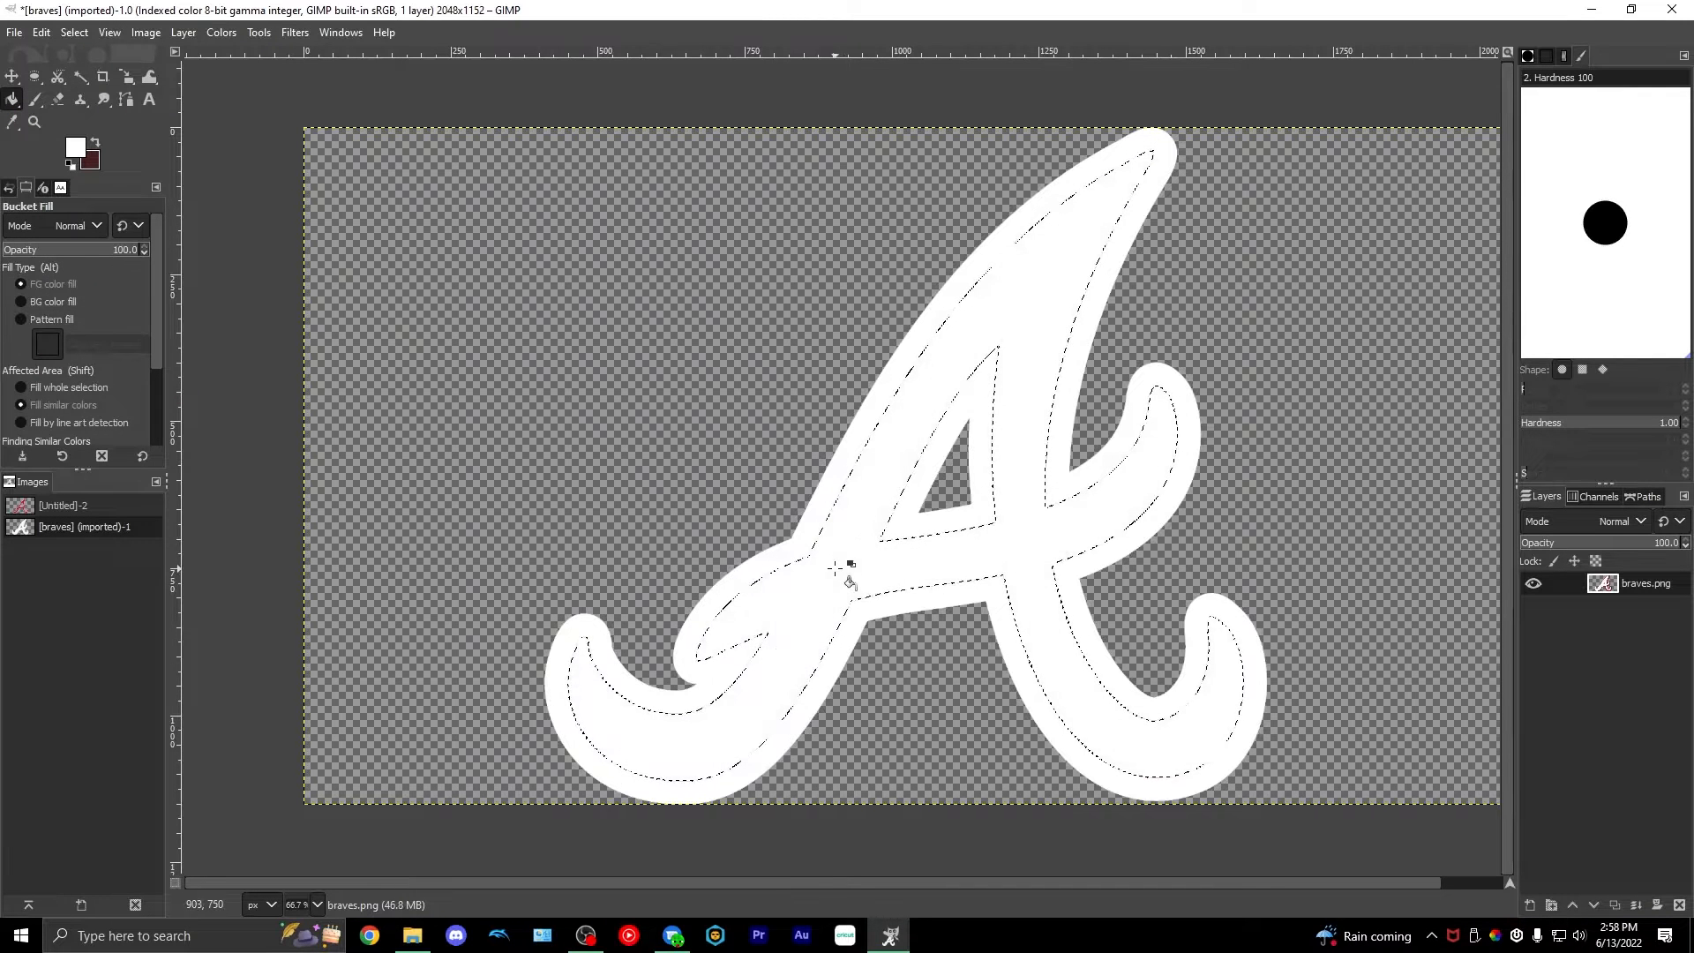
pyautogui.scroll(3, 945, 567)
pyautogui.scroll(-4, 962, 568)
pyautogui.scroll(1, 1147, 494)
pyautogui.hotkey('ctrl', 'shift', 'a')
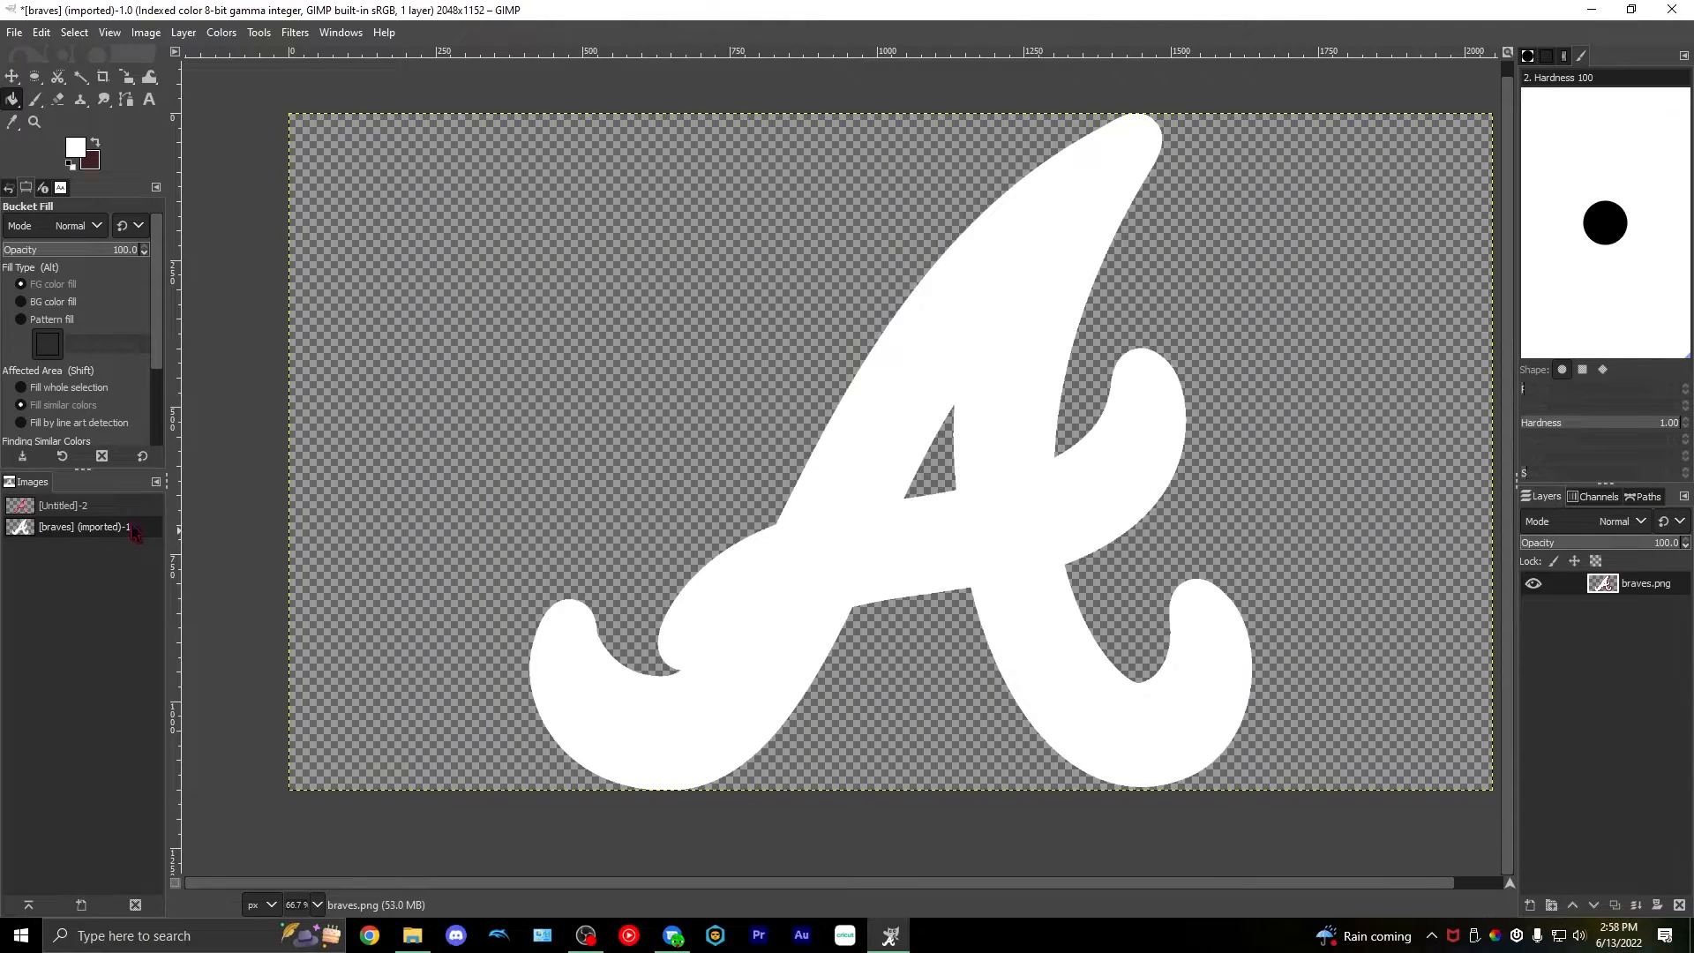
# - Export the white-filled logo shape as a PNG named braves_shadow
pyautogui.click(76, 505)
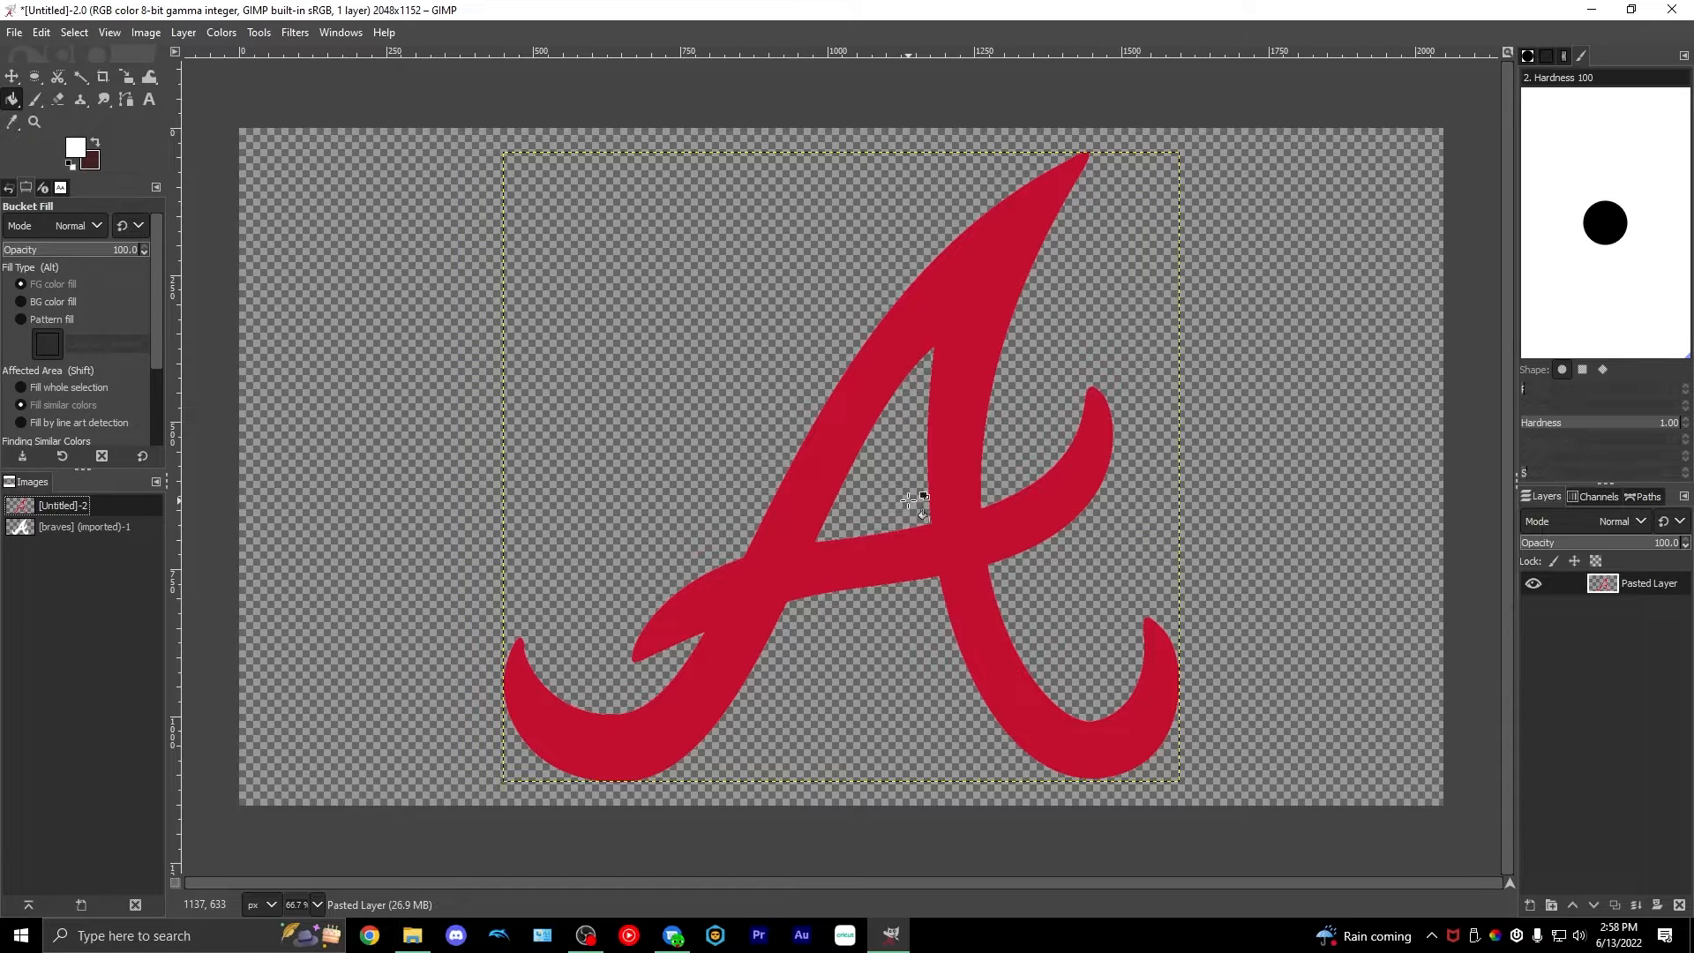
pyautogui.hotkey('ctrl', 'Tab')
pyautogui.hotkey('ctrl', 'shift', 'e')
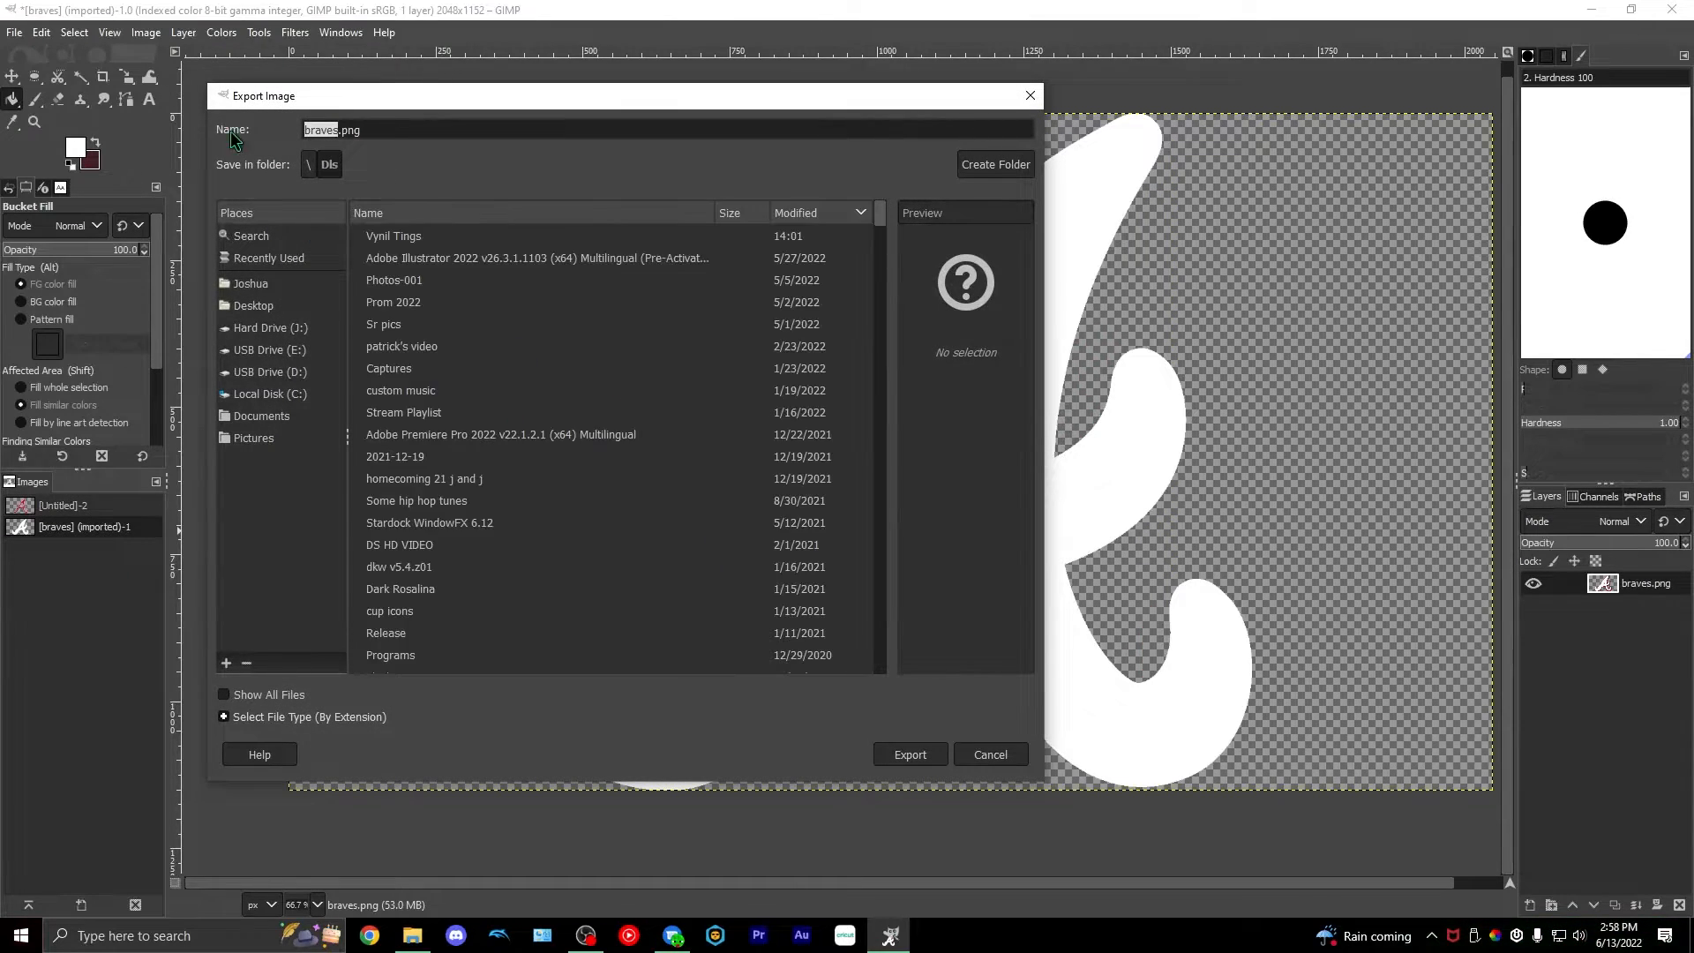
pyautogui.click(910, 754)
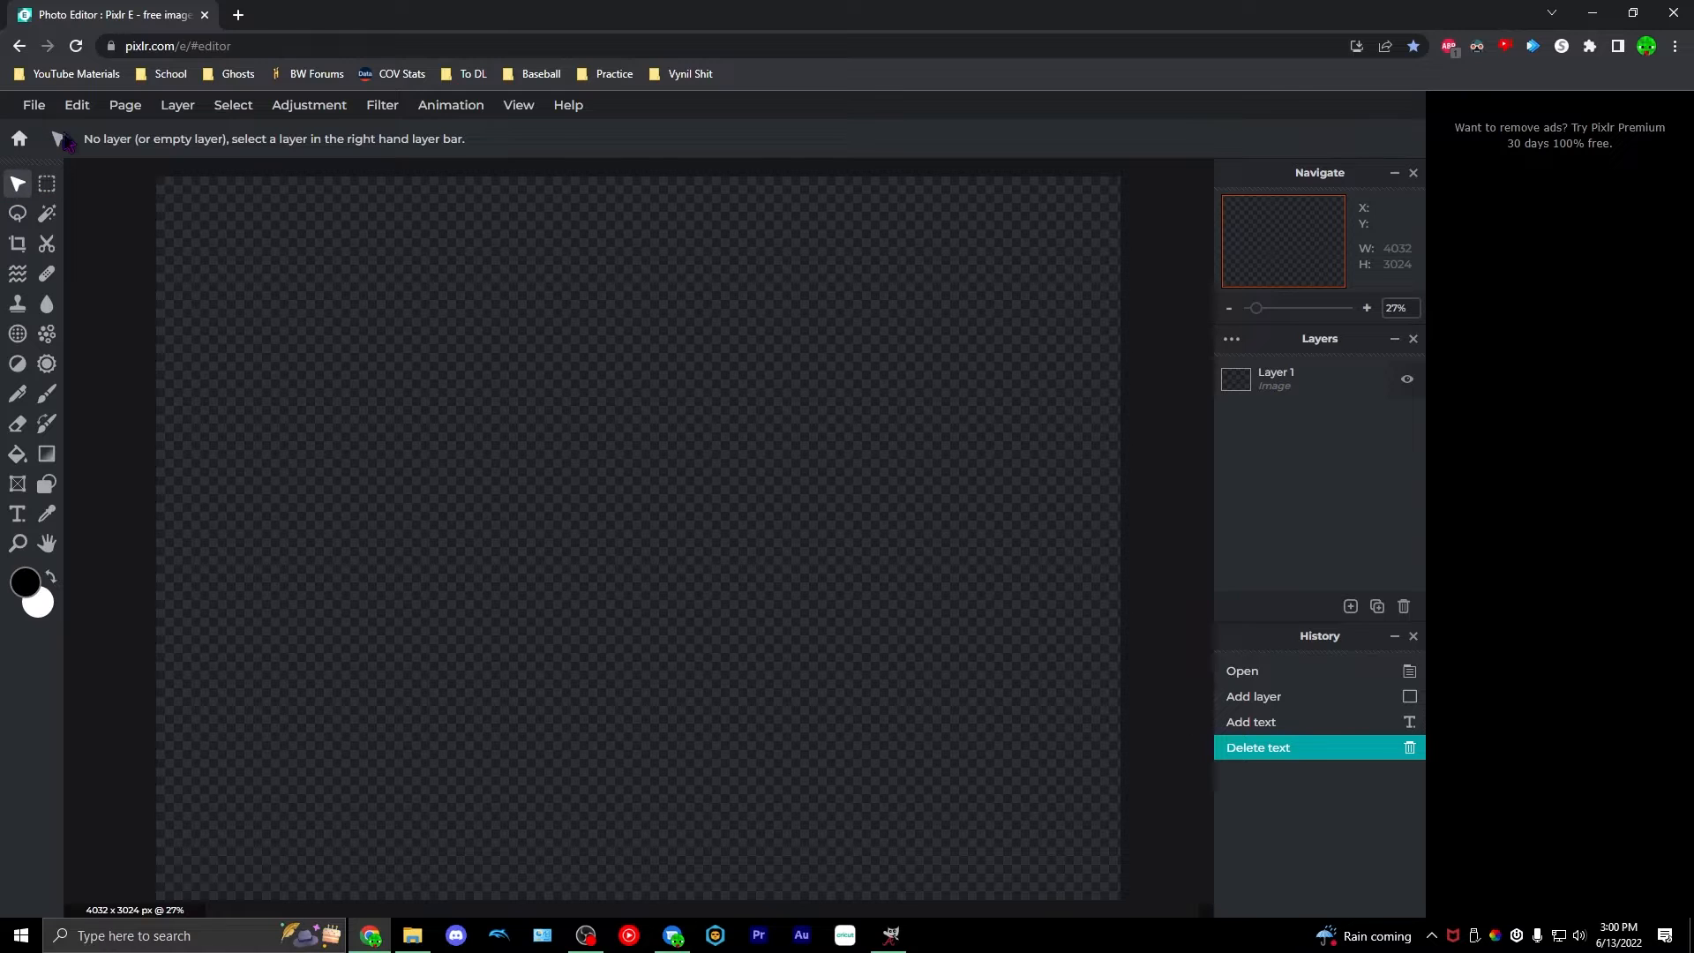
# - Add a text box to the empty canvas and load the local font MLBBLOCK.TTF for it
pyautogui.click(17, 513)
pyautogui.click(637, 474)
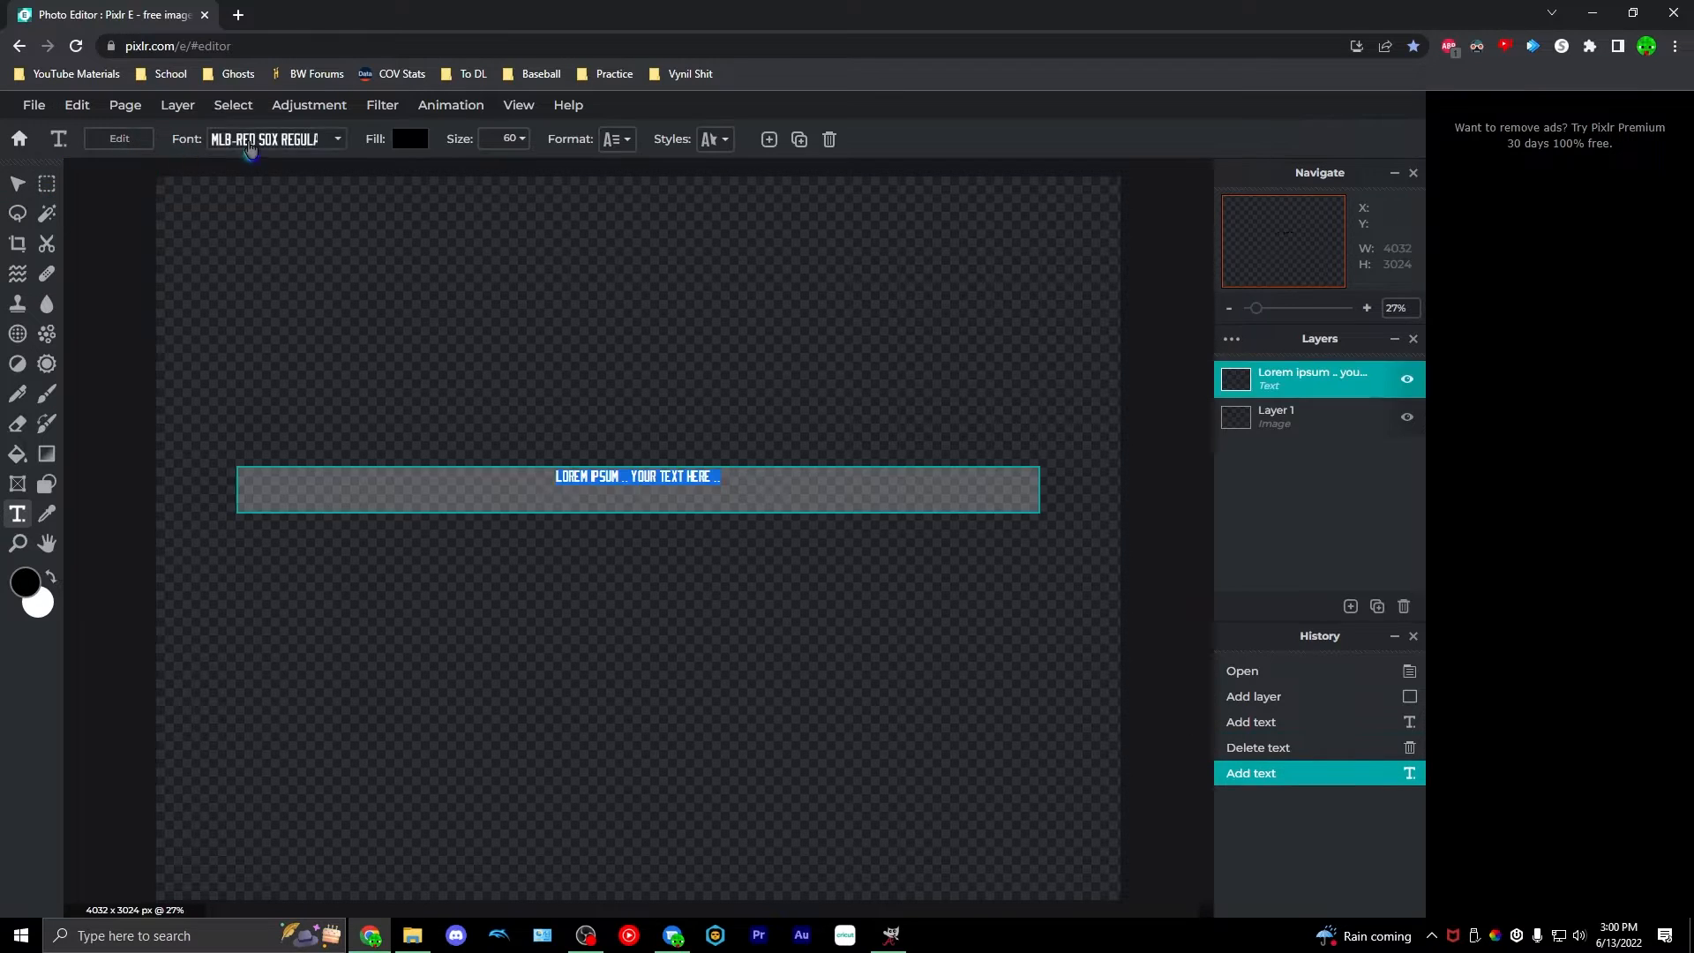
pyautogui.click(288, 151)
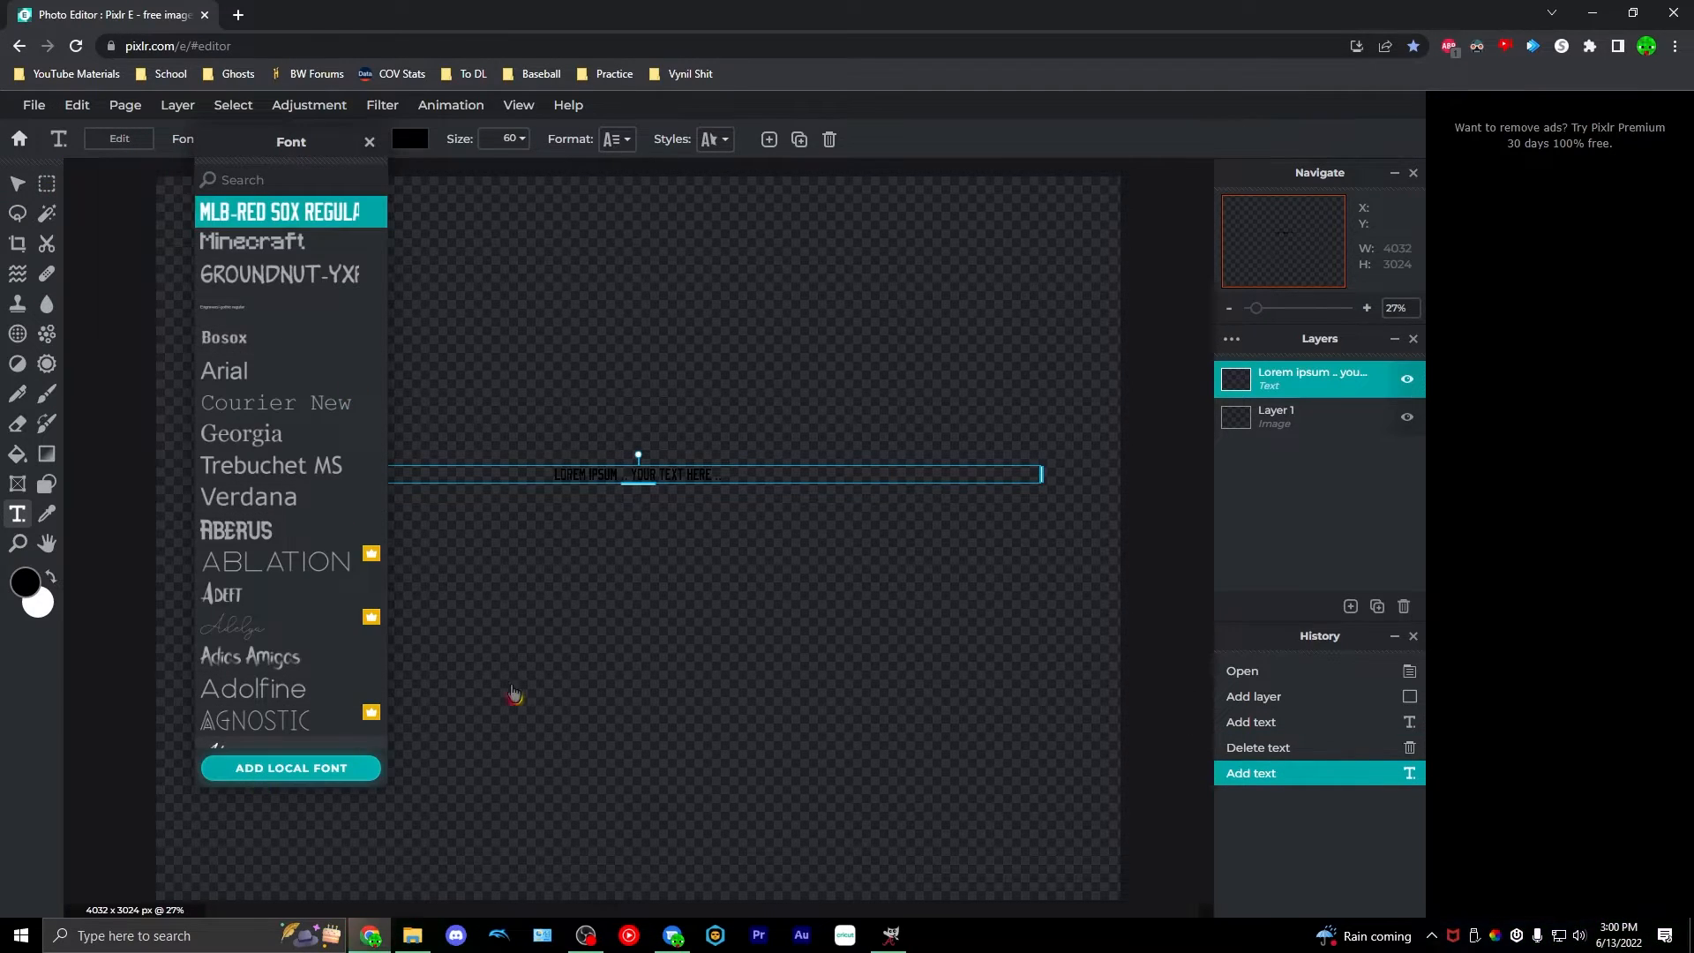
pyautogui.click(327, 769)
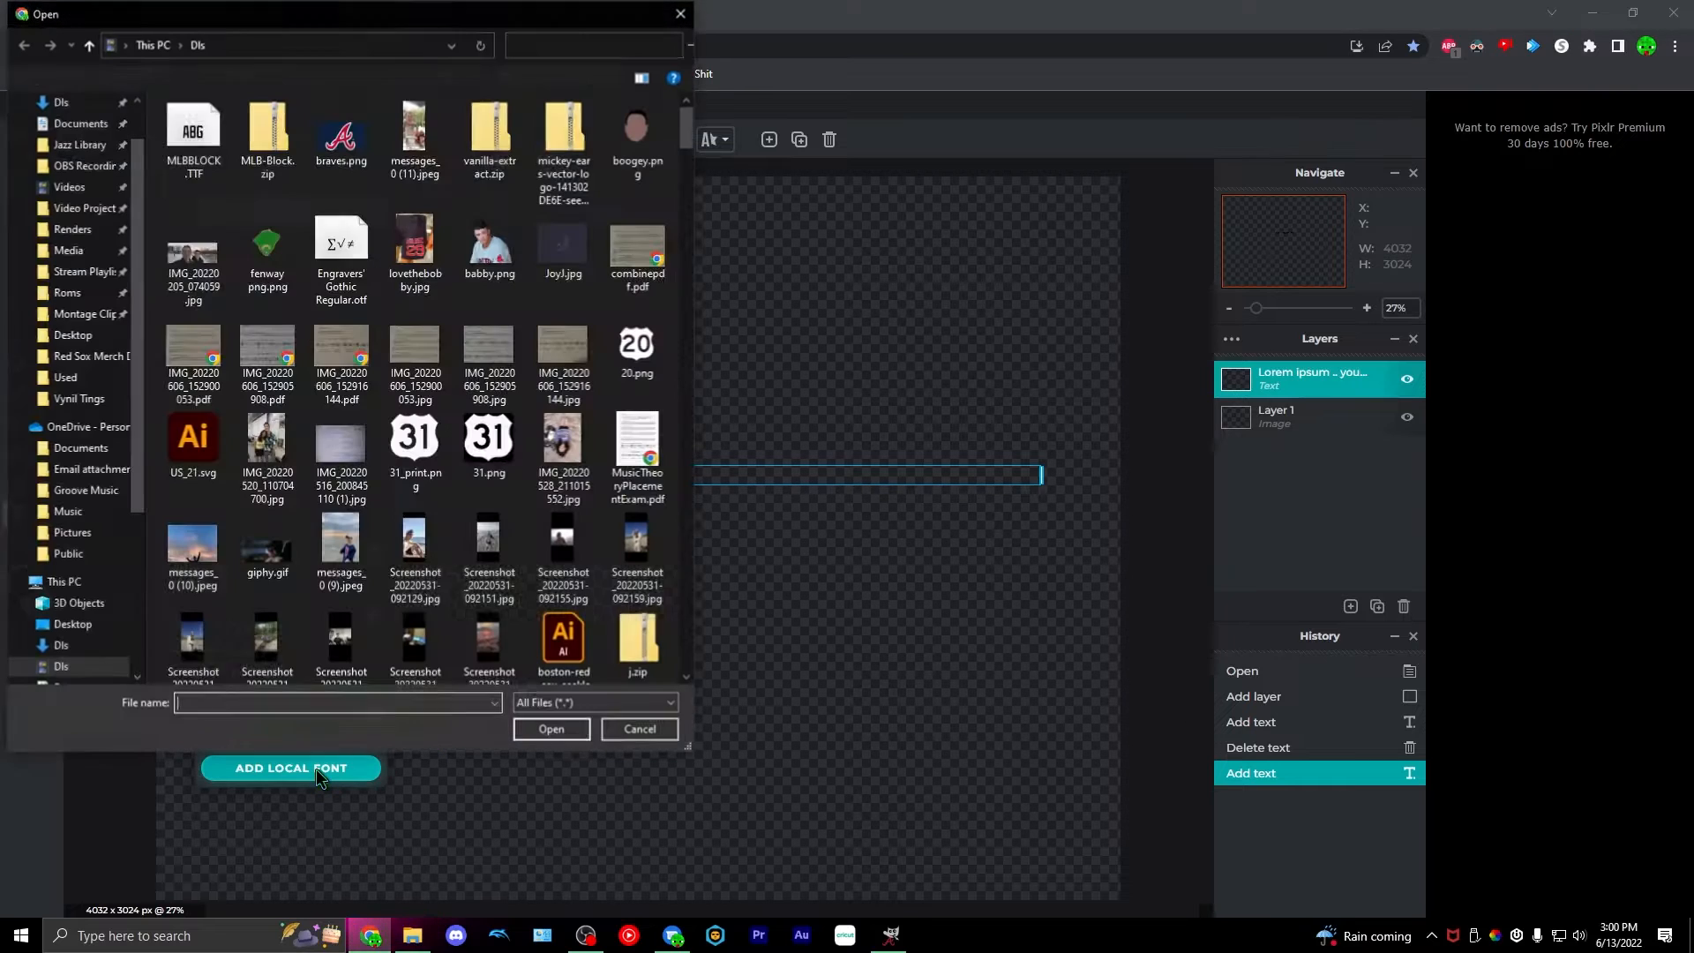
pyautogui.click(193, 137)
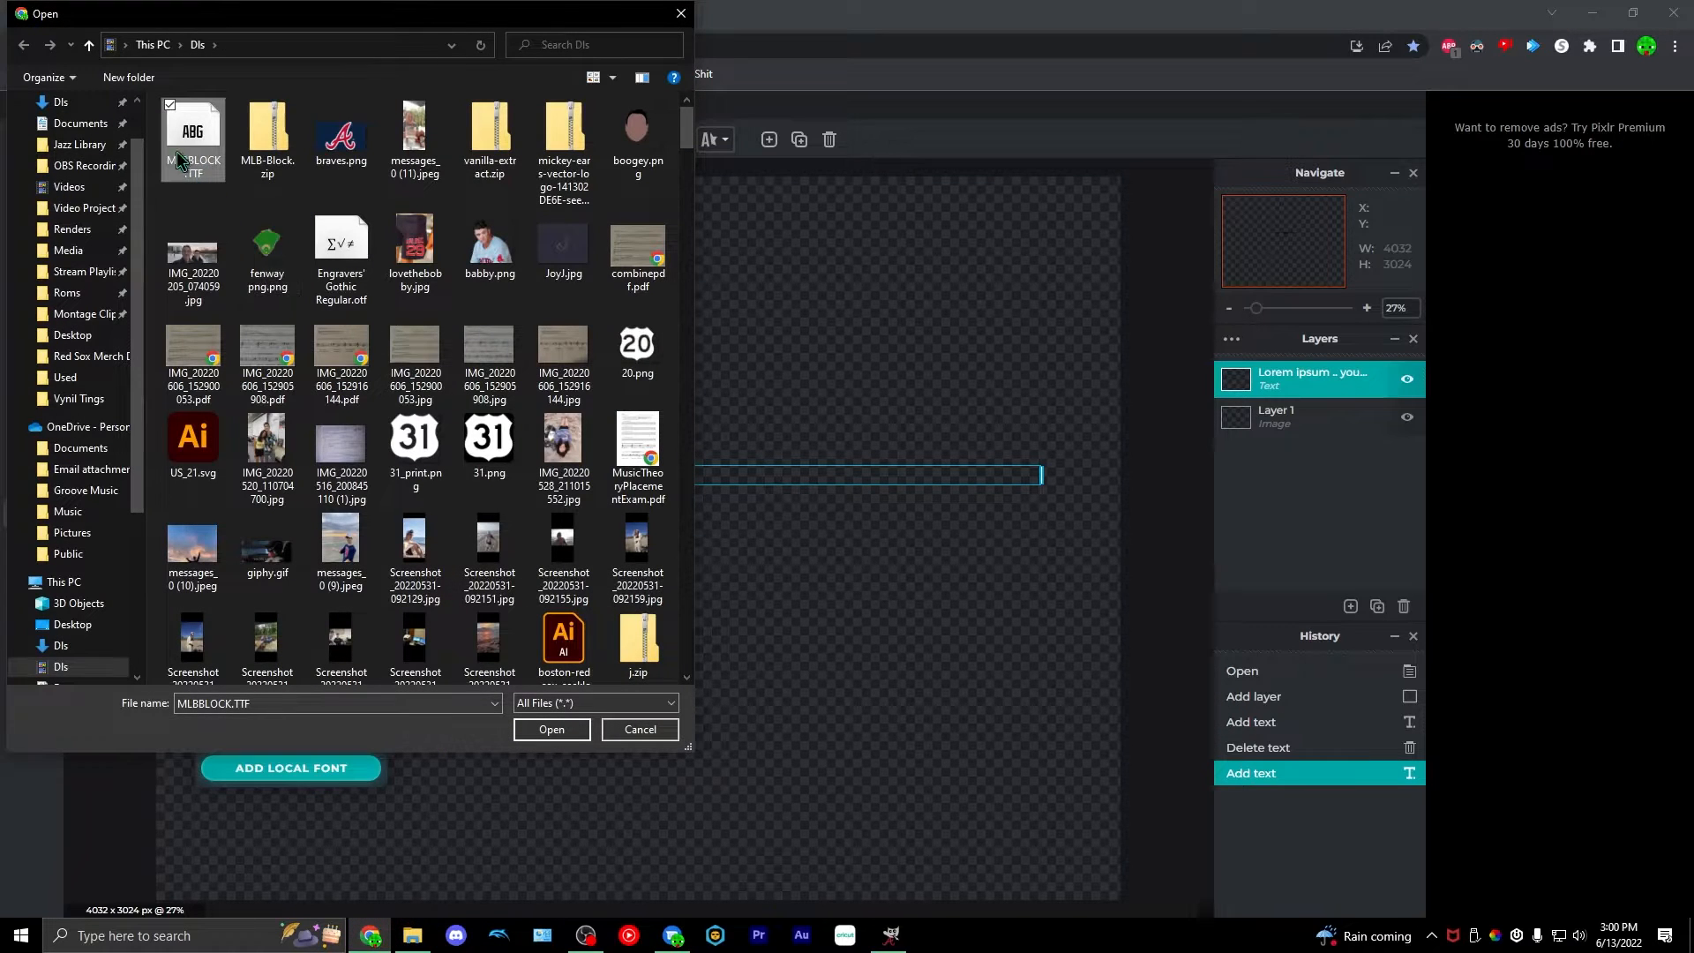
pyautogui.click(552, 730)
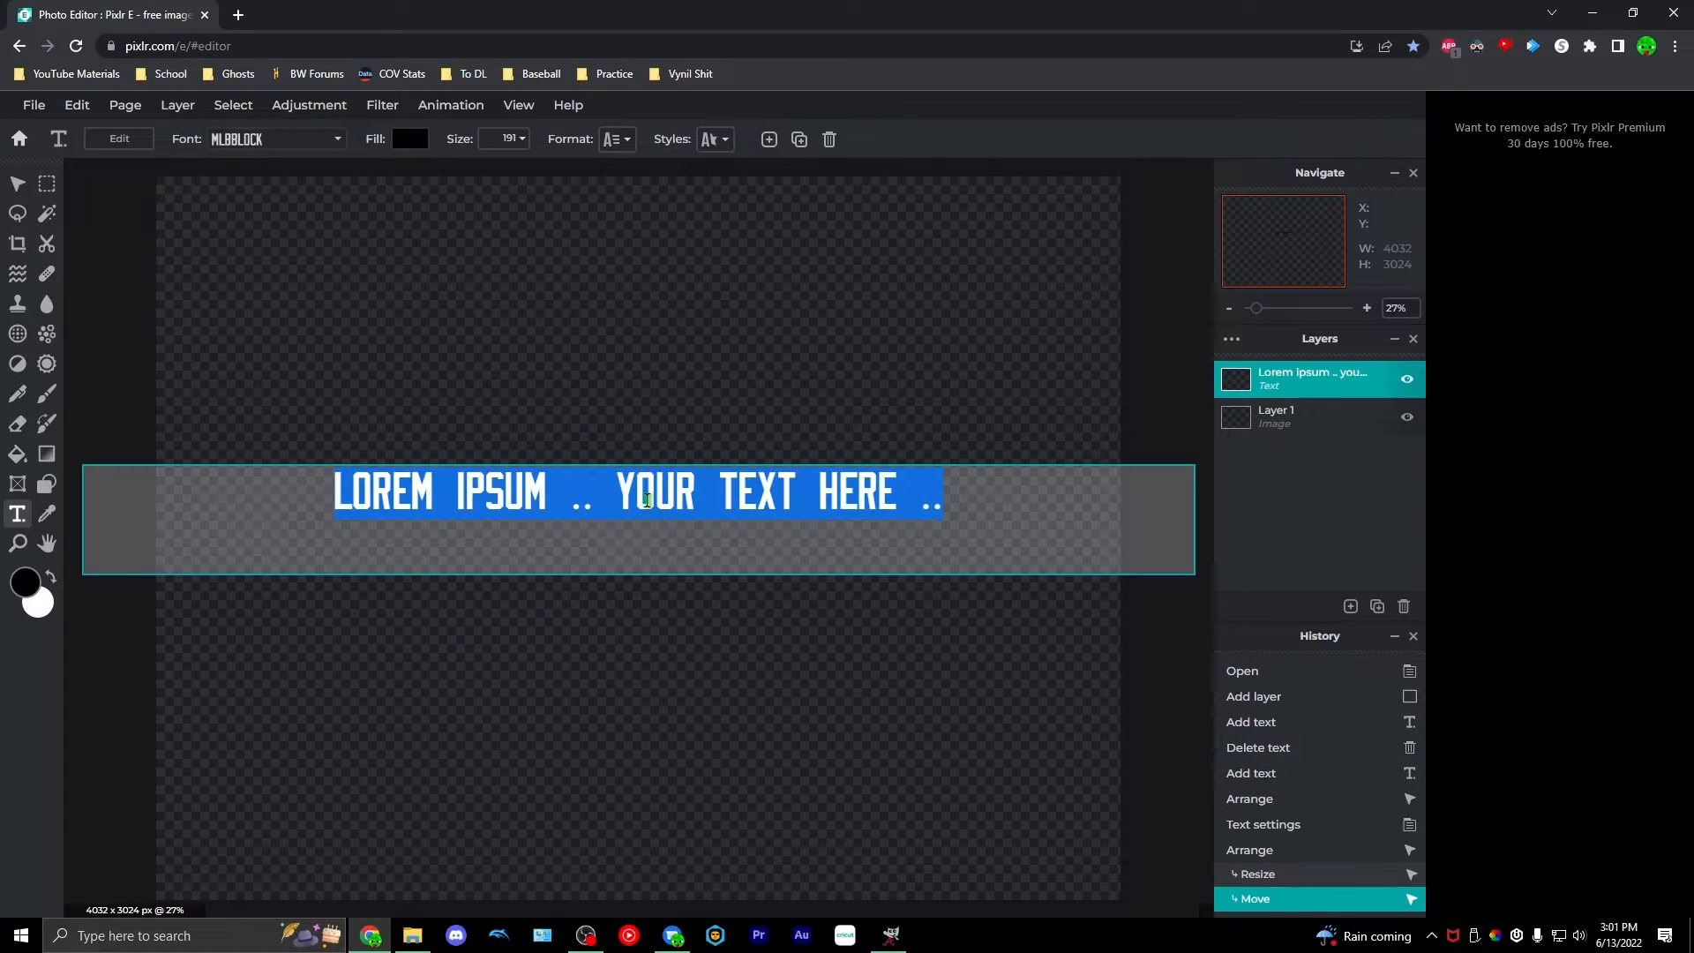
# - Replace the placeholder text with the number 4
pyautogui.write('4')
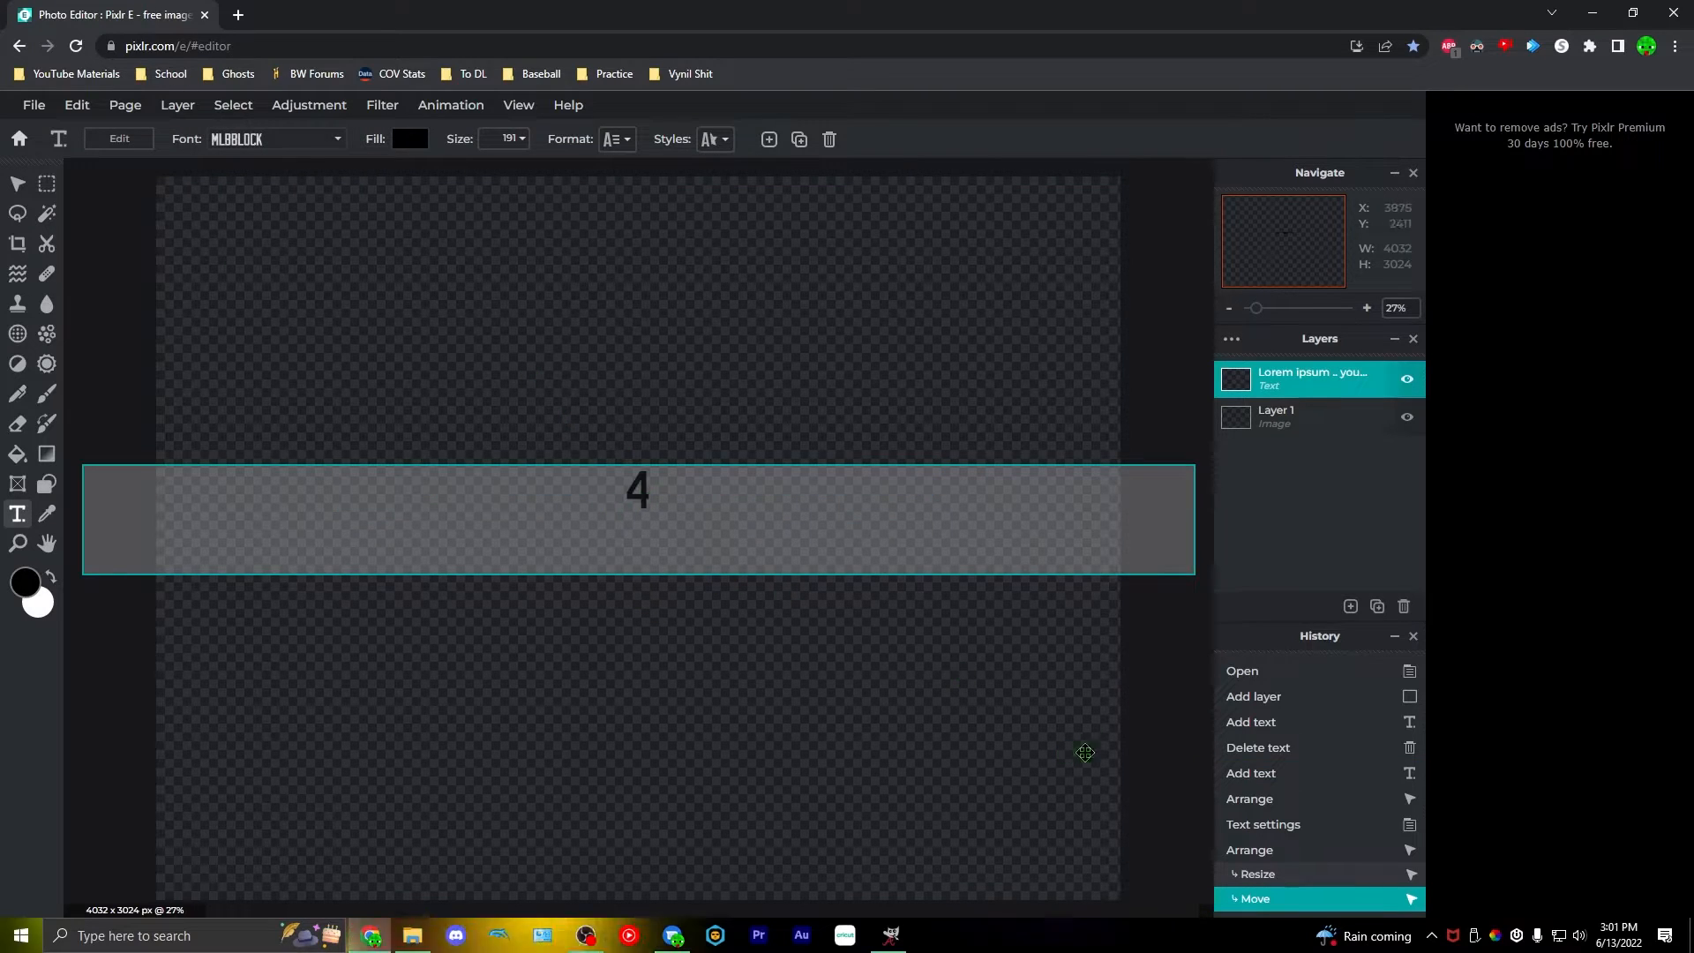
pyautogui.click(1056, 685)
pyautogui.press('v')
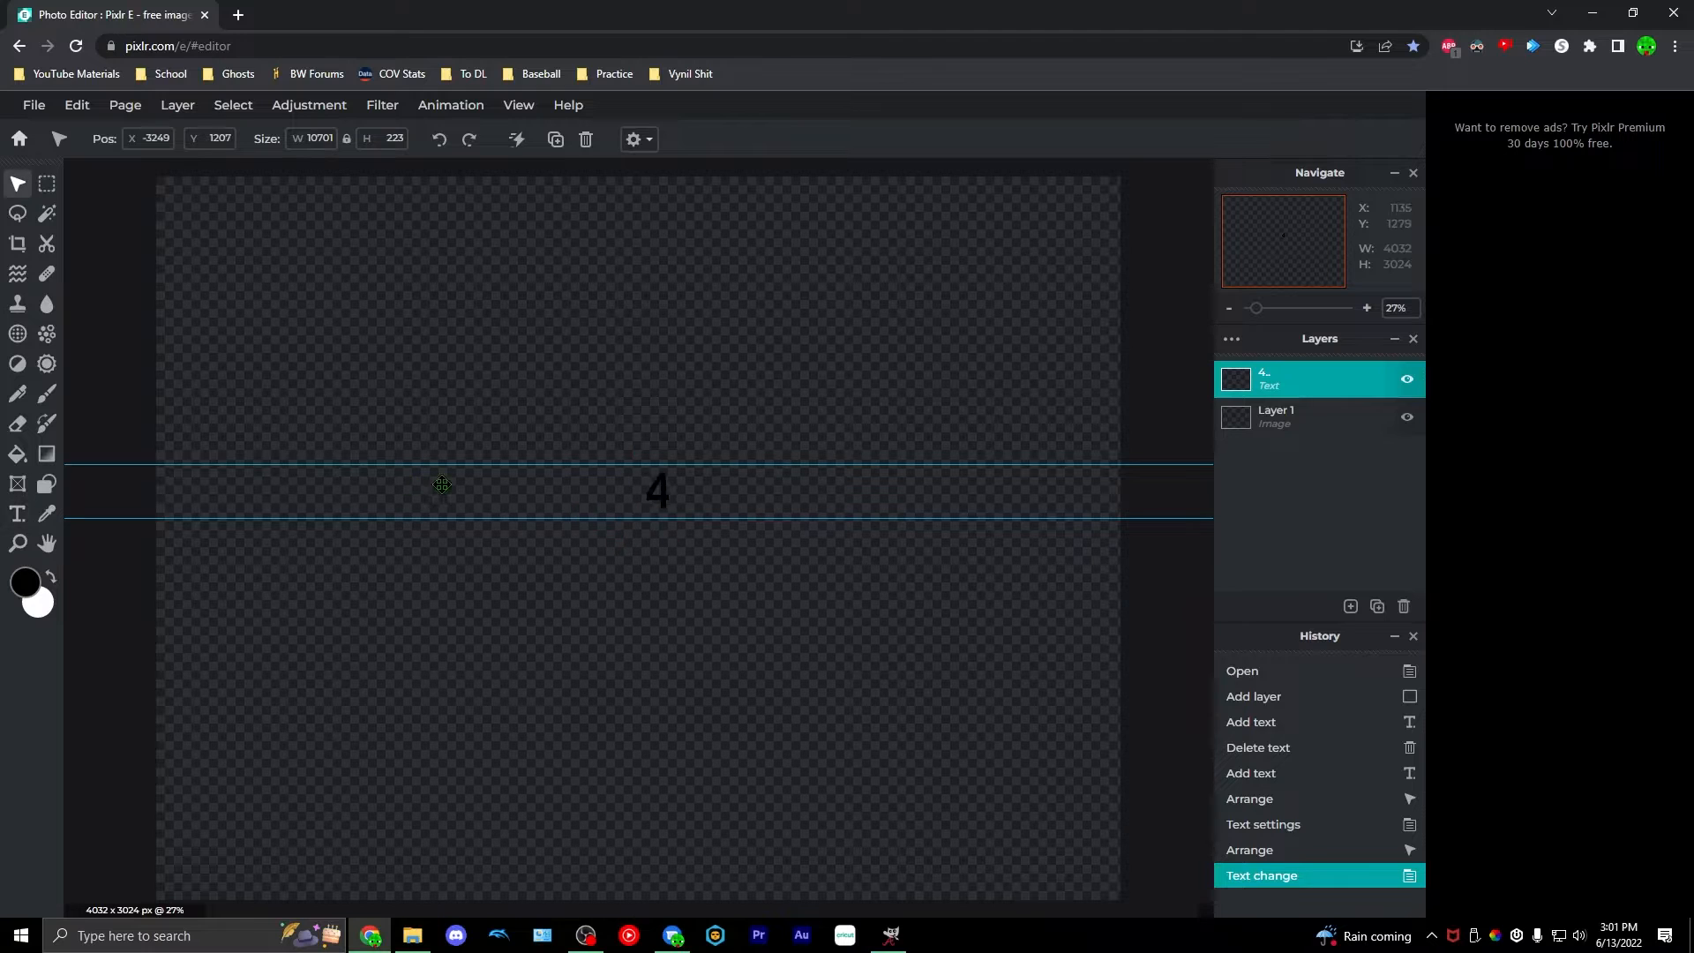
# - Enlarge the number 4 to font size 1000 and move it slightly up to centre it on the canvas
pyautogui.doubleClick(413, 482)
pyautogui.click(522, 140)
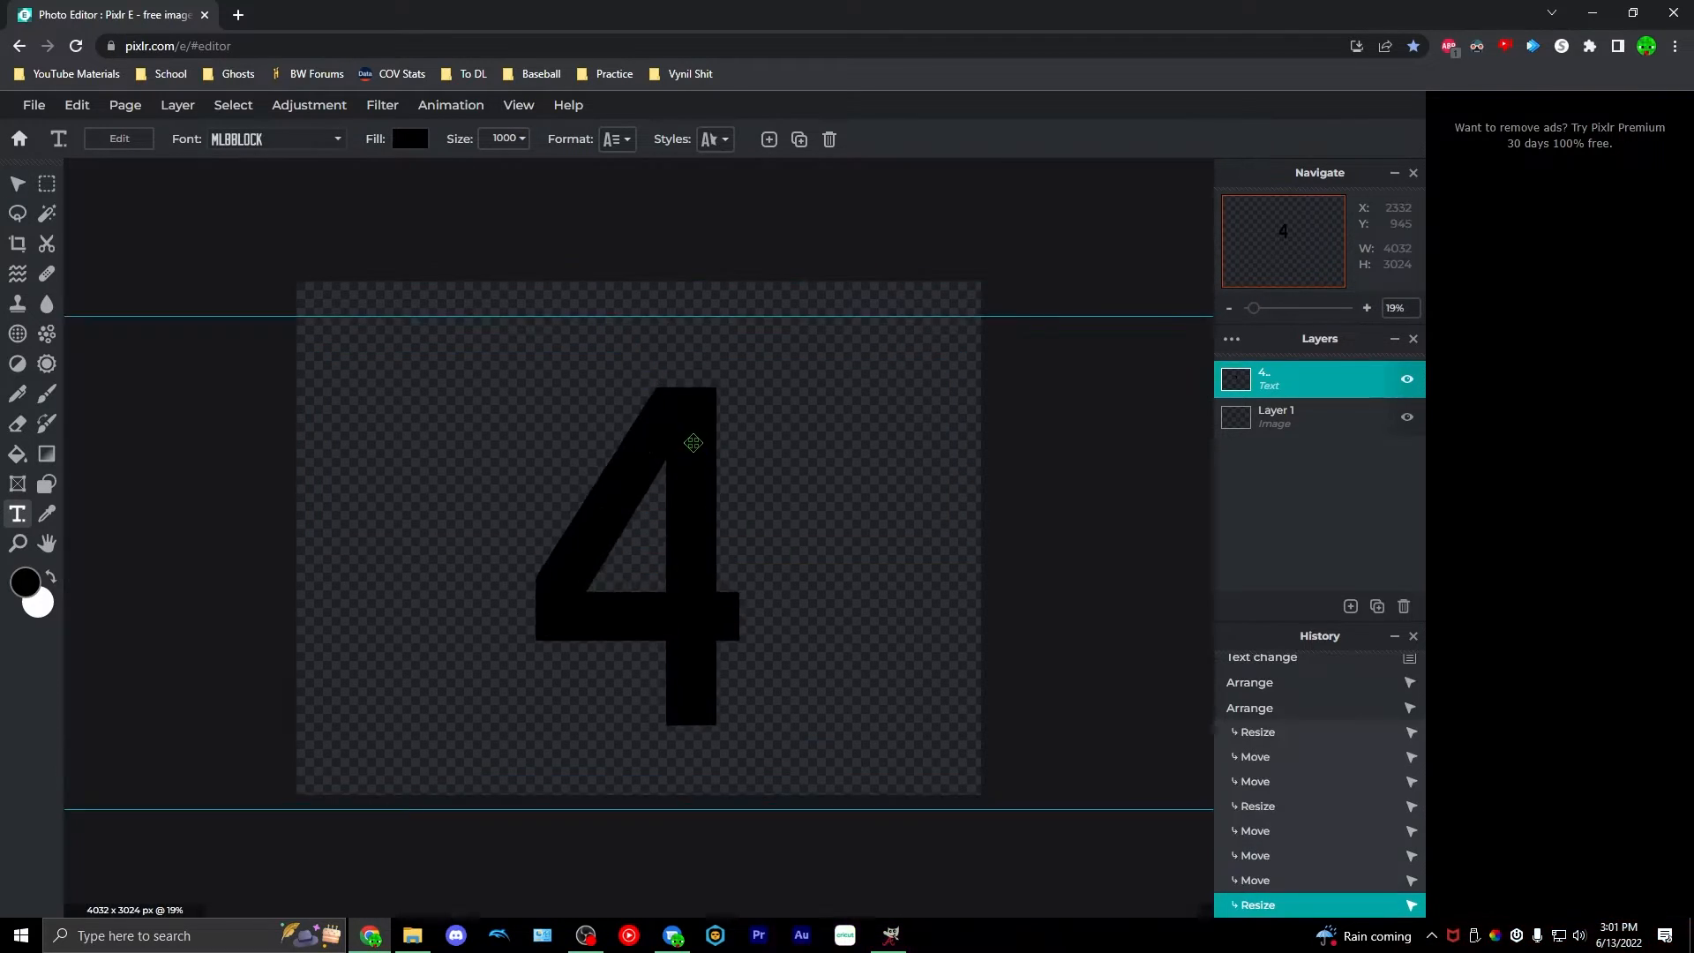
pyautogui.moveTo(692, 441); pyautogui.dragTo(691, 418)
pyautogui.click(801, 224)
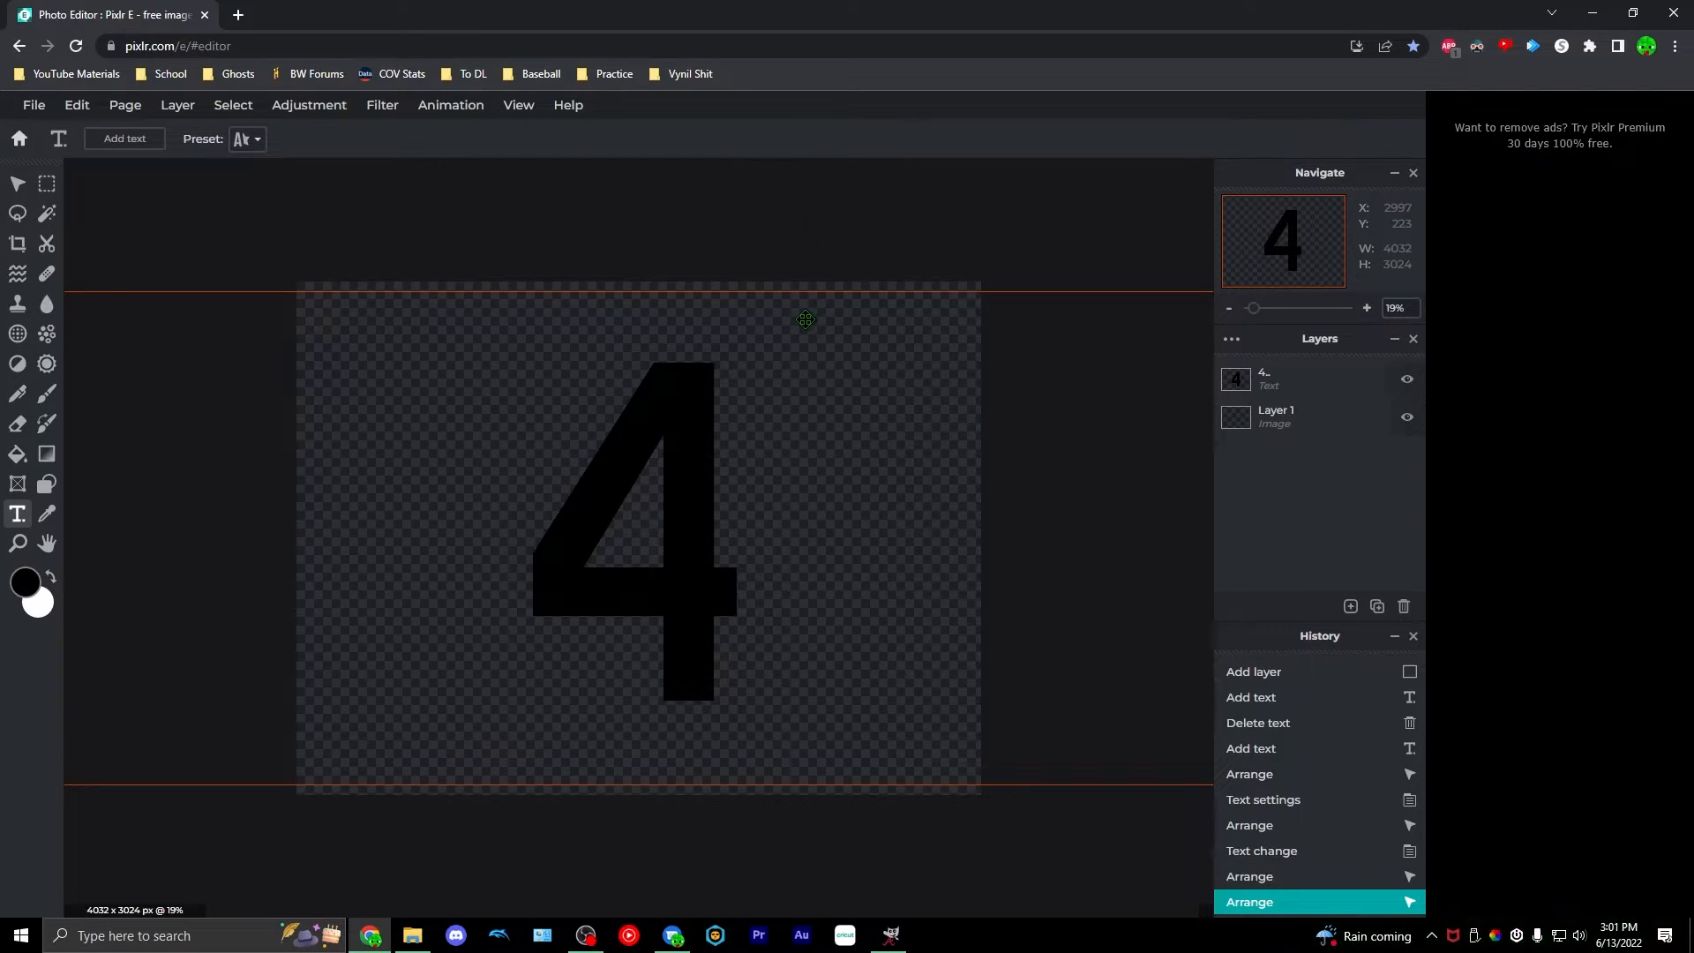
# - Merge the visible layers and apply a white outline of size 46 at 100% opacity around the 4
pyautogui.doubleClick(1271, 379)
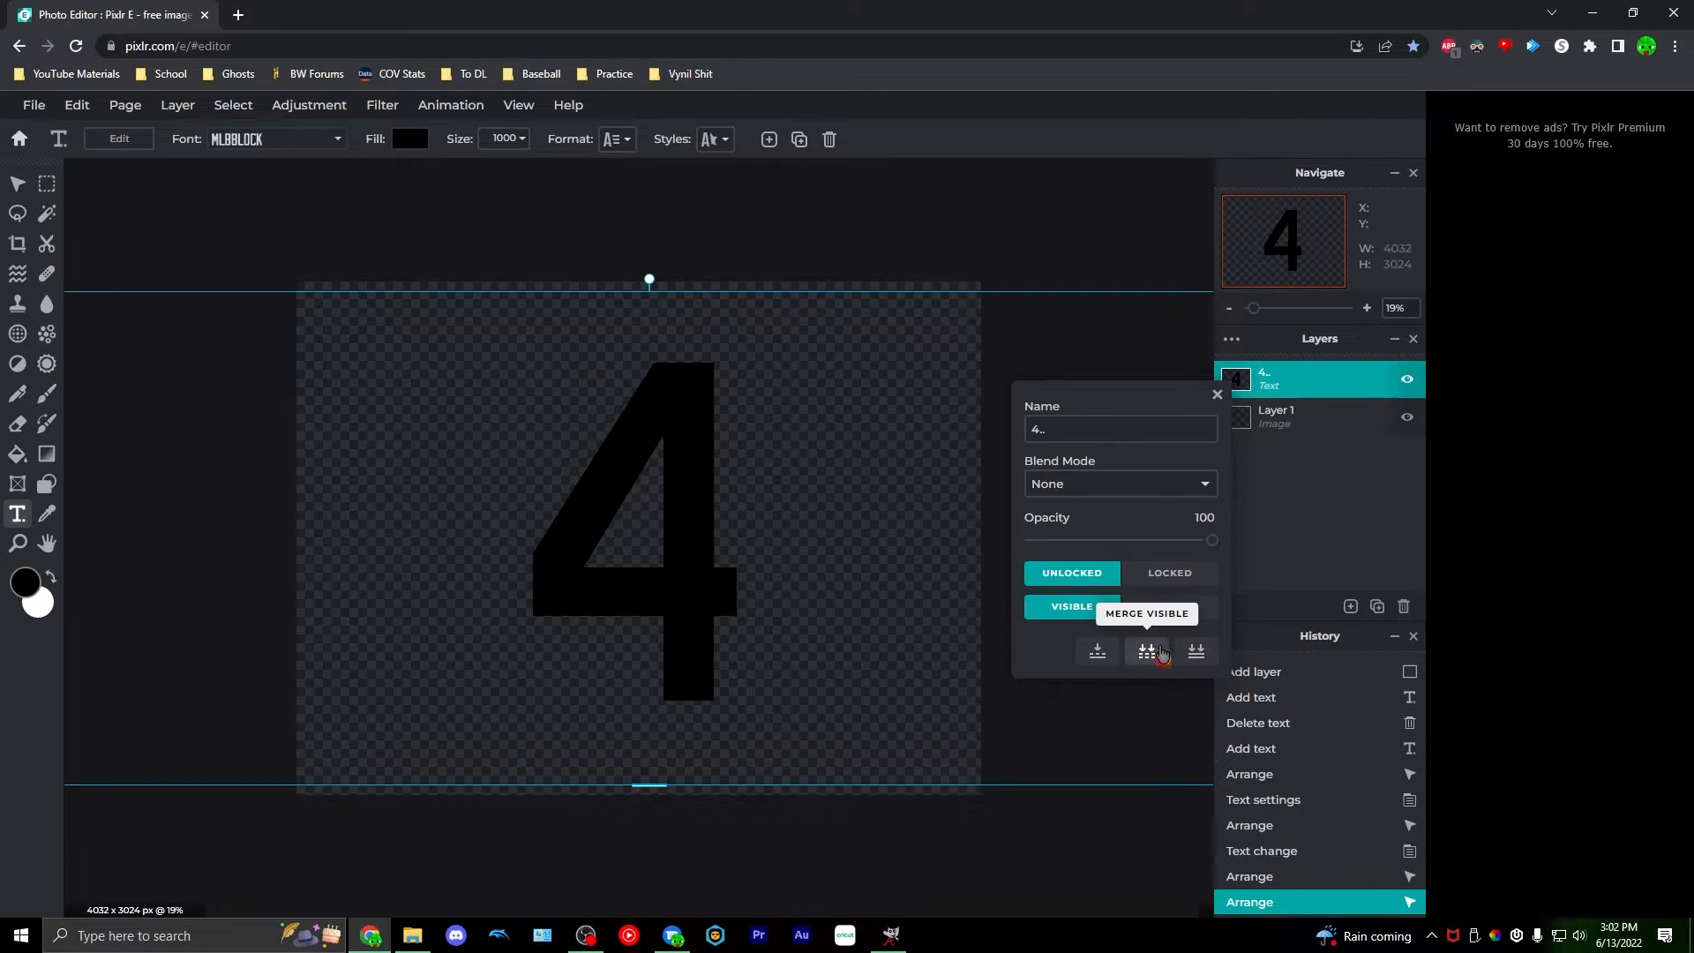
pyautogui.click(1147, 651)
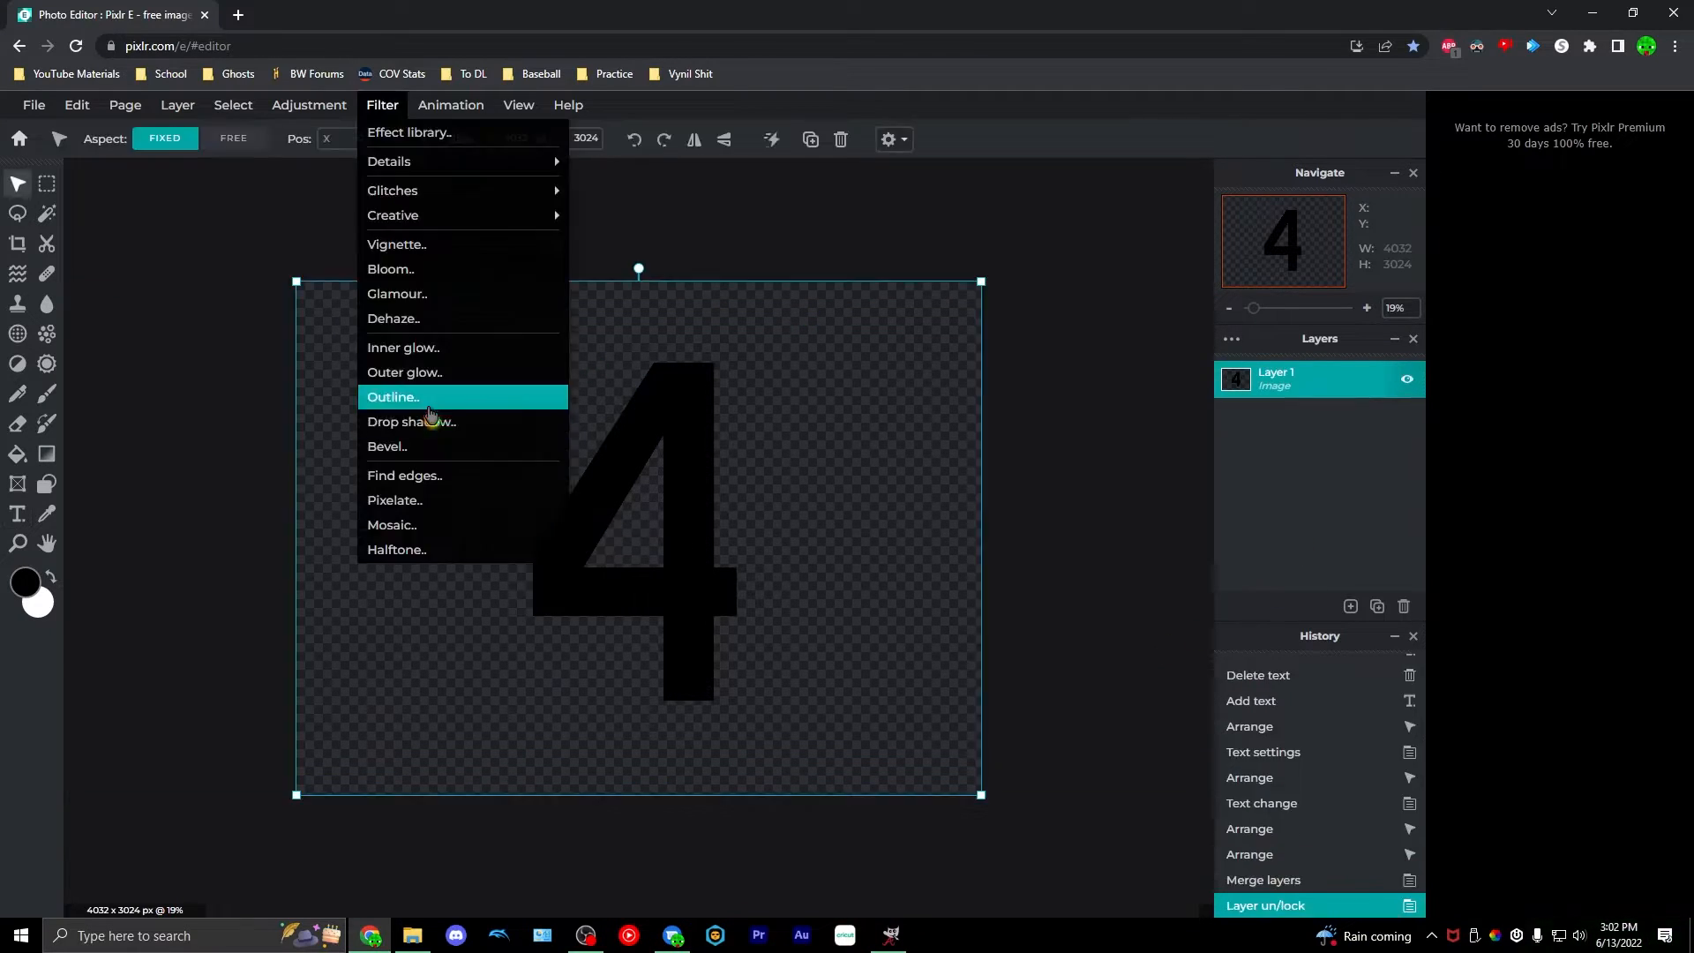
pyautogui.click(432, 401)
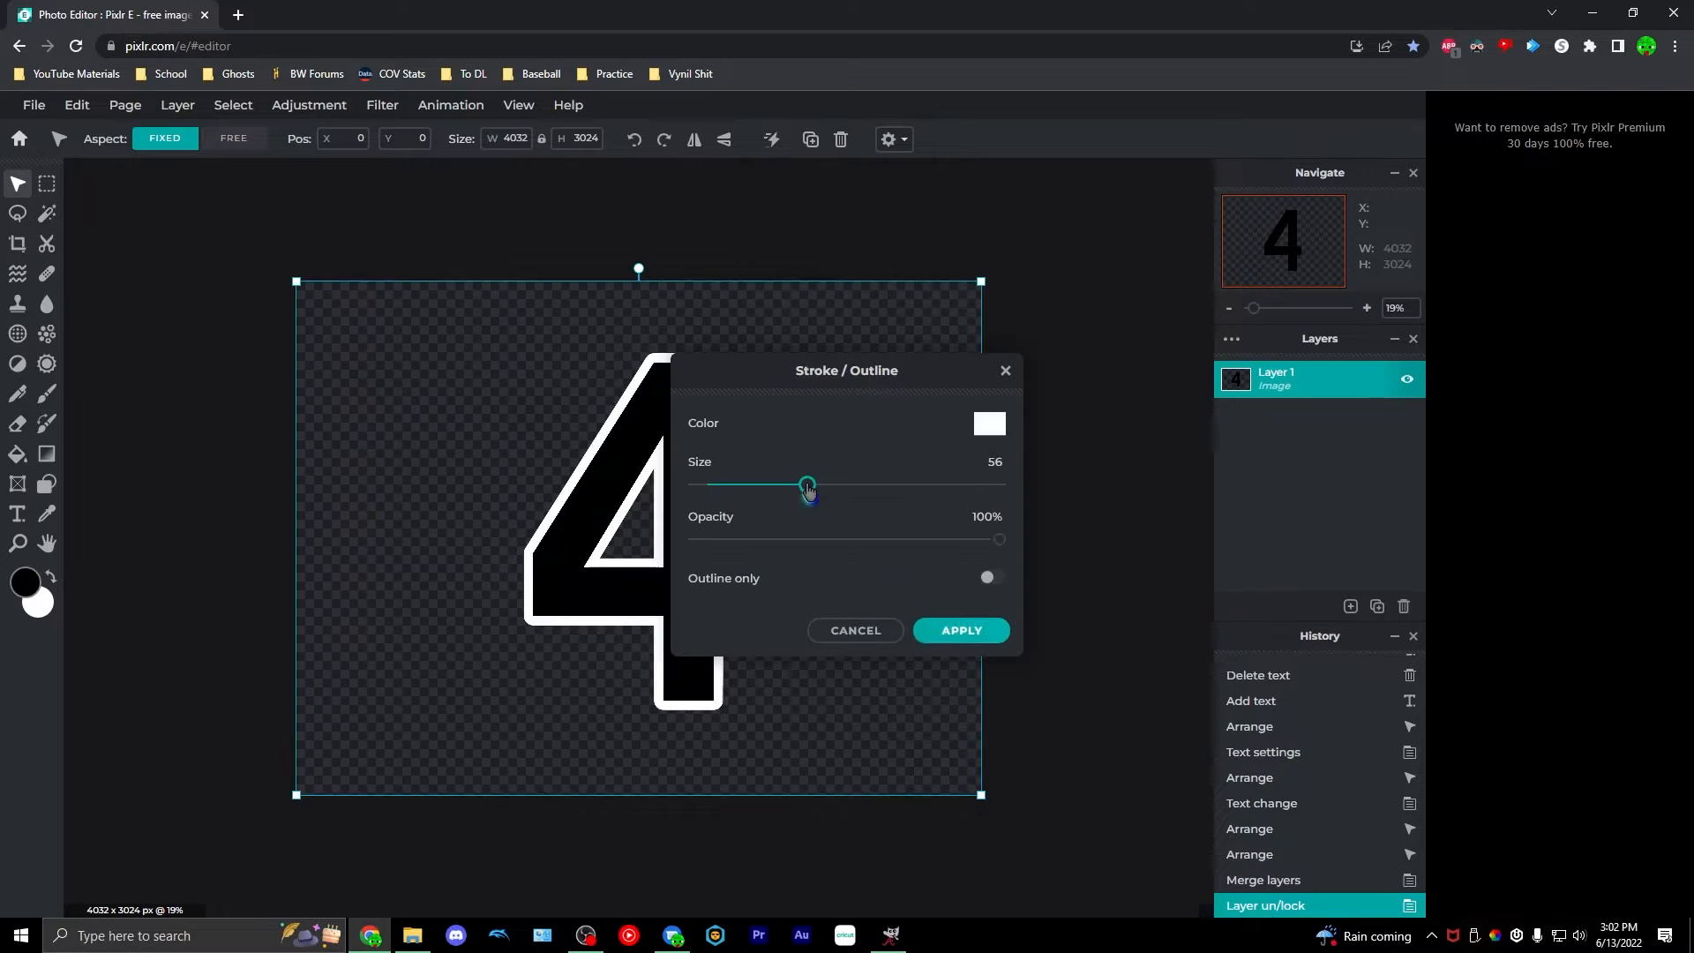
pyautogui.moveTo(788, 492); pyautogui.dragTo(782, 491)
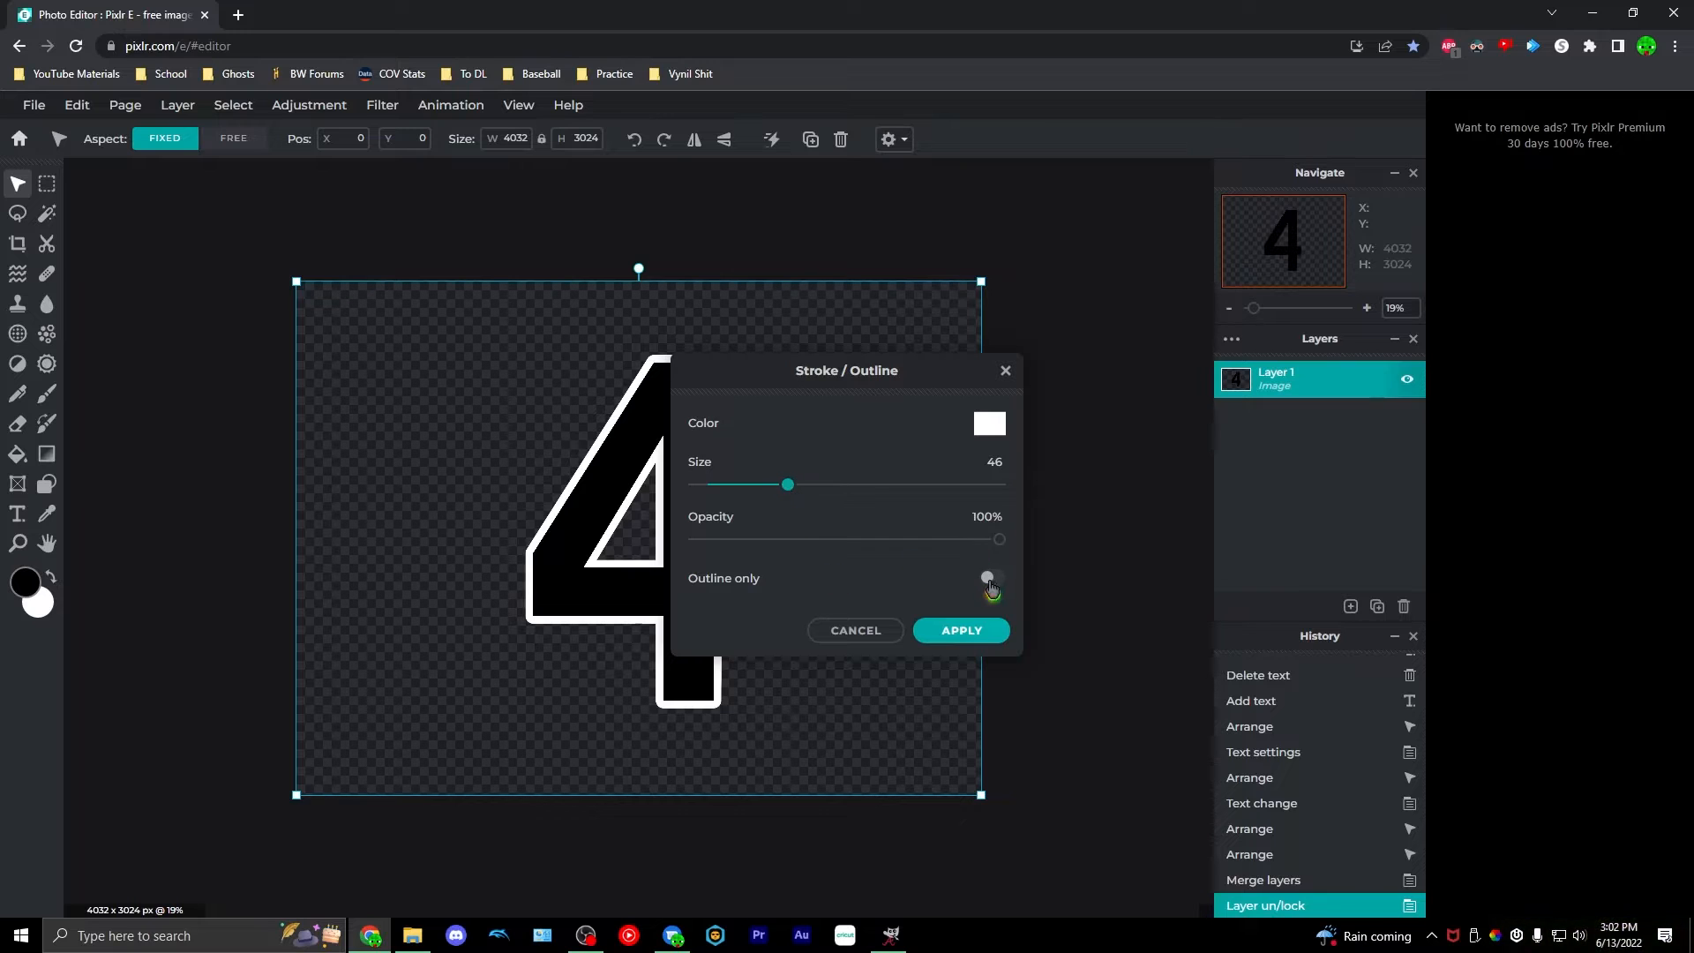
pyautogui.click(962, 632)
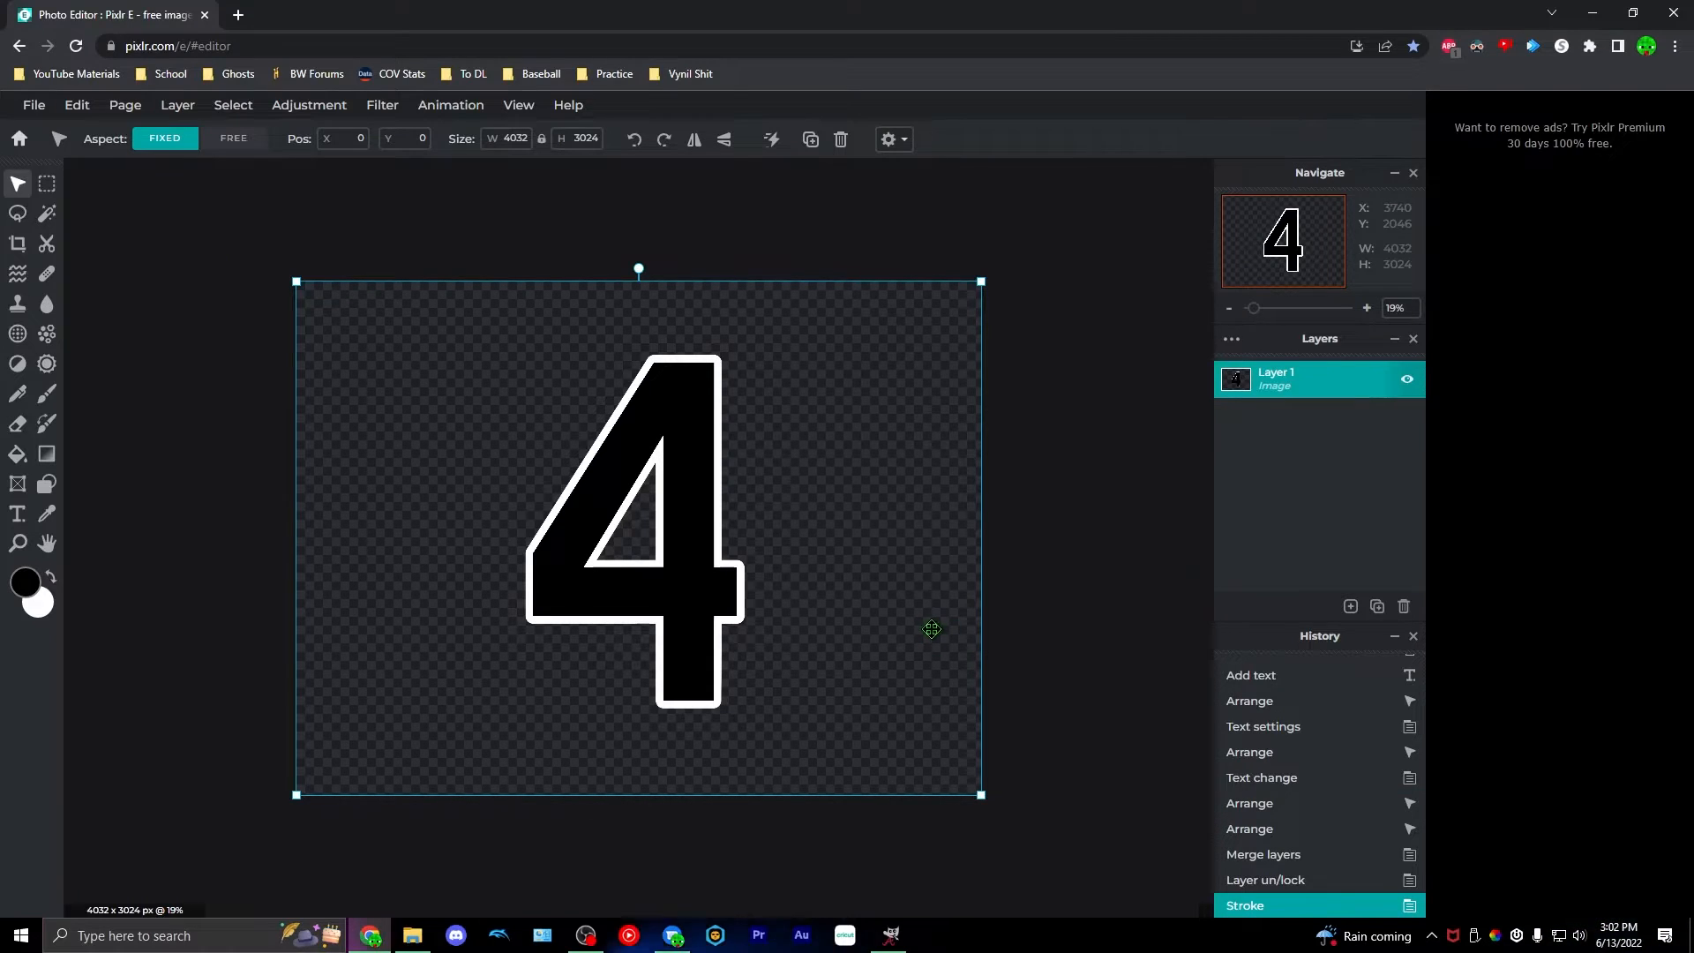
# - Save the outlined number as a transparent PNG named 4.png
pyautogui.click(34, 105)
pyautogui.click(39, 257)
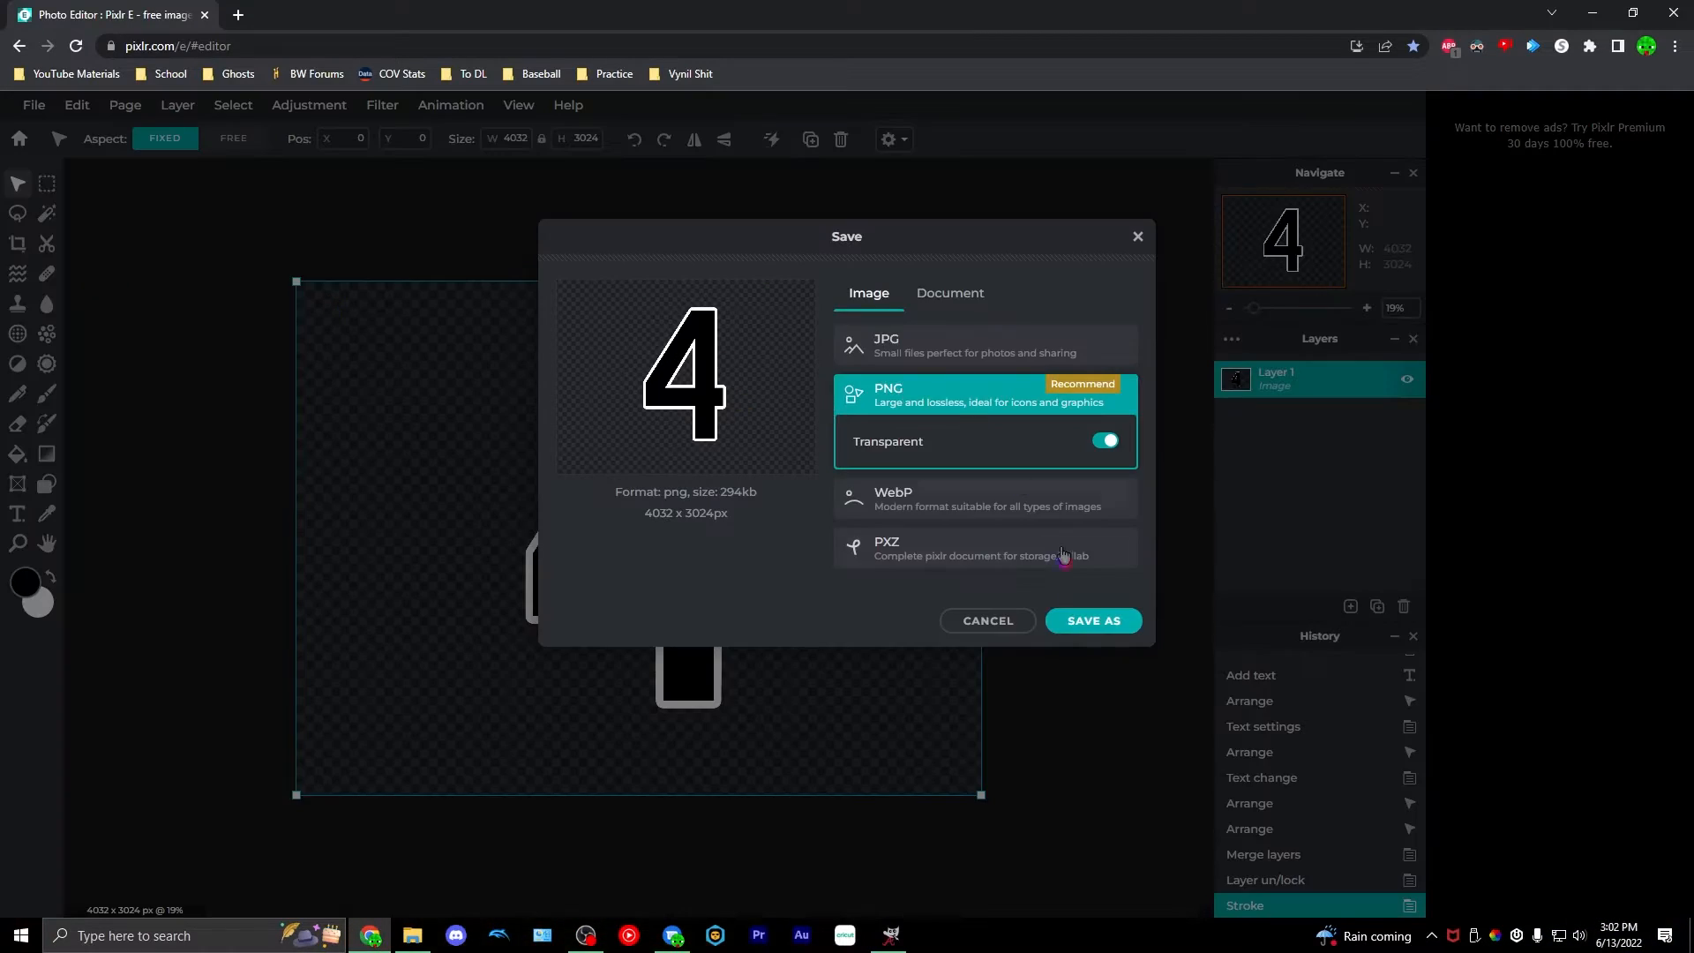
pyautogui.click(1064, 613)
pyautogui.click(157, 668)
pyautogui.doubleClick(157, 668)
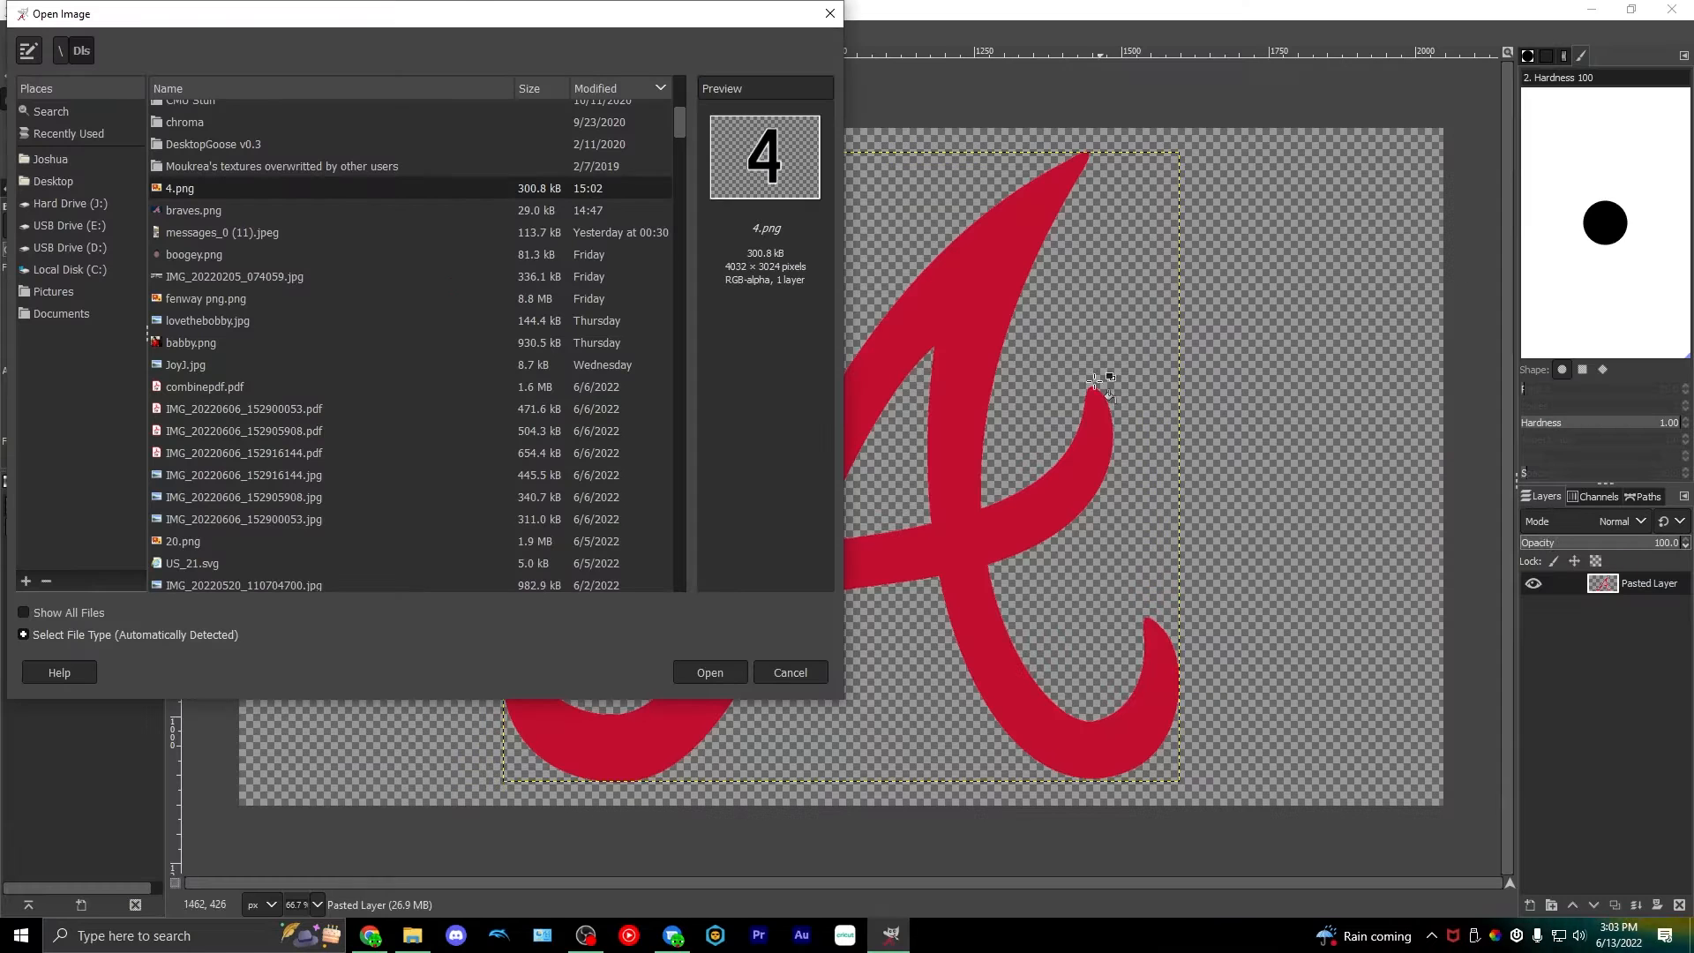
# - Open 4.png and cut out the number's black interior using Fuzzy Select
pyautogui.click(739, 675)
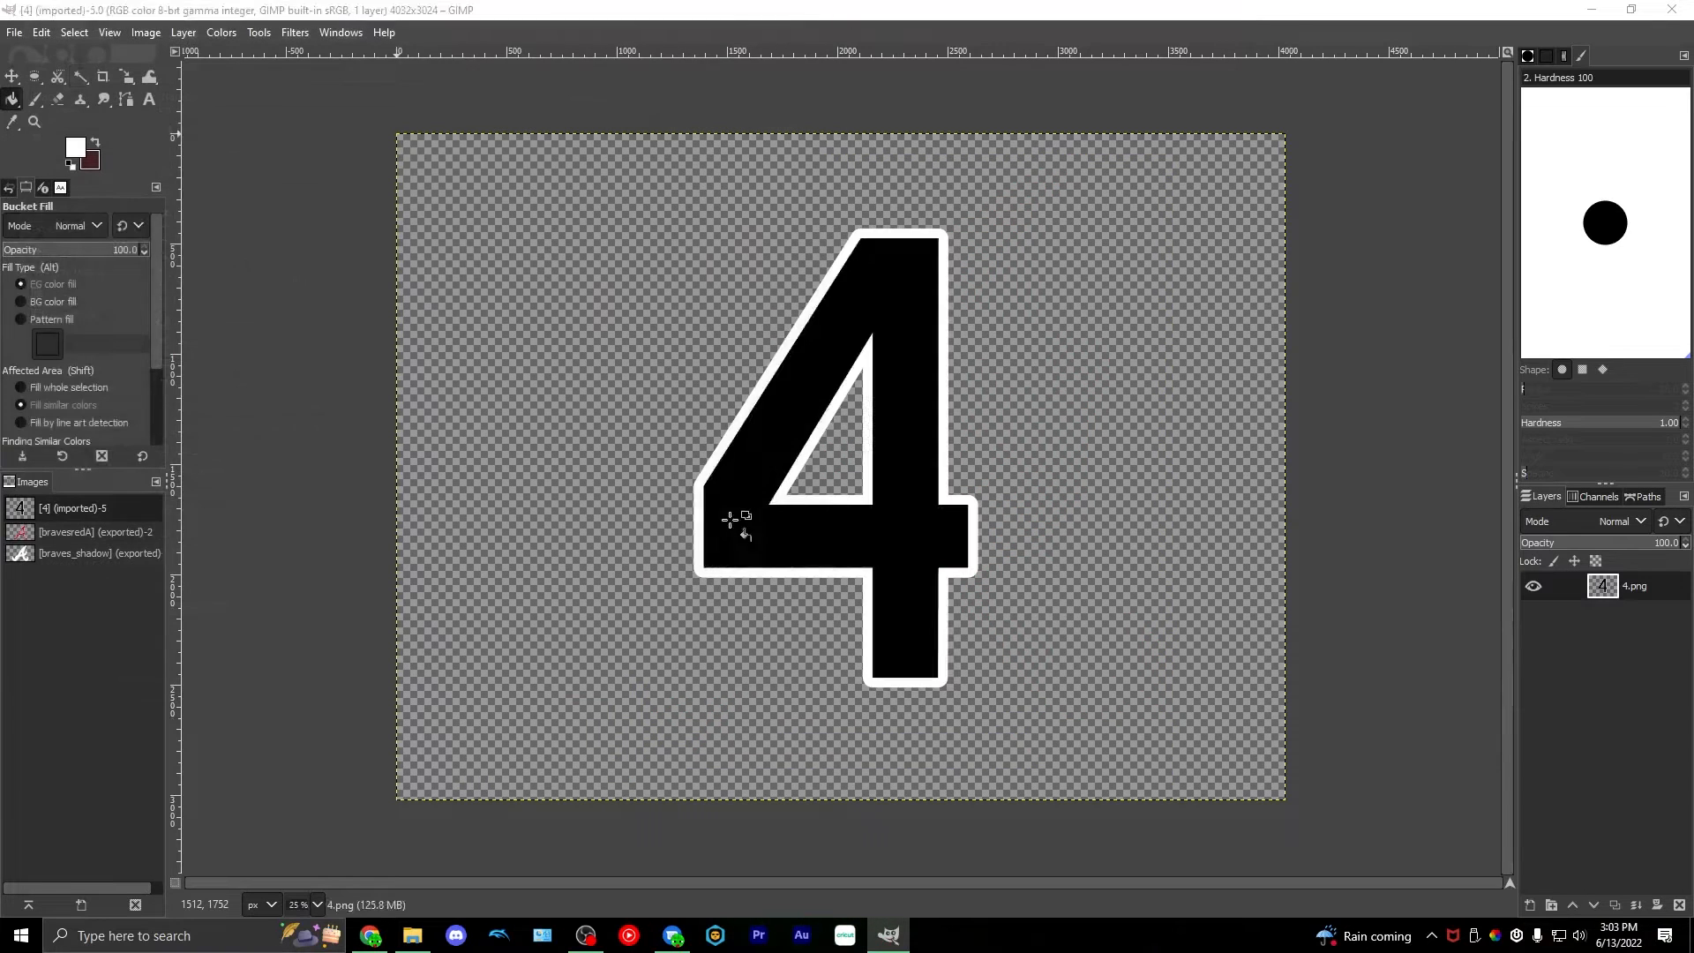
pyautogui.press('u')
pyautogui.click(909, 473)
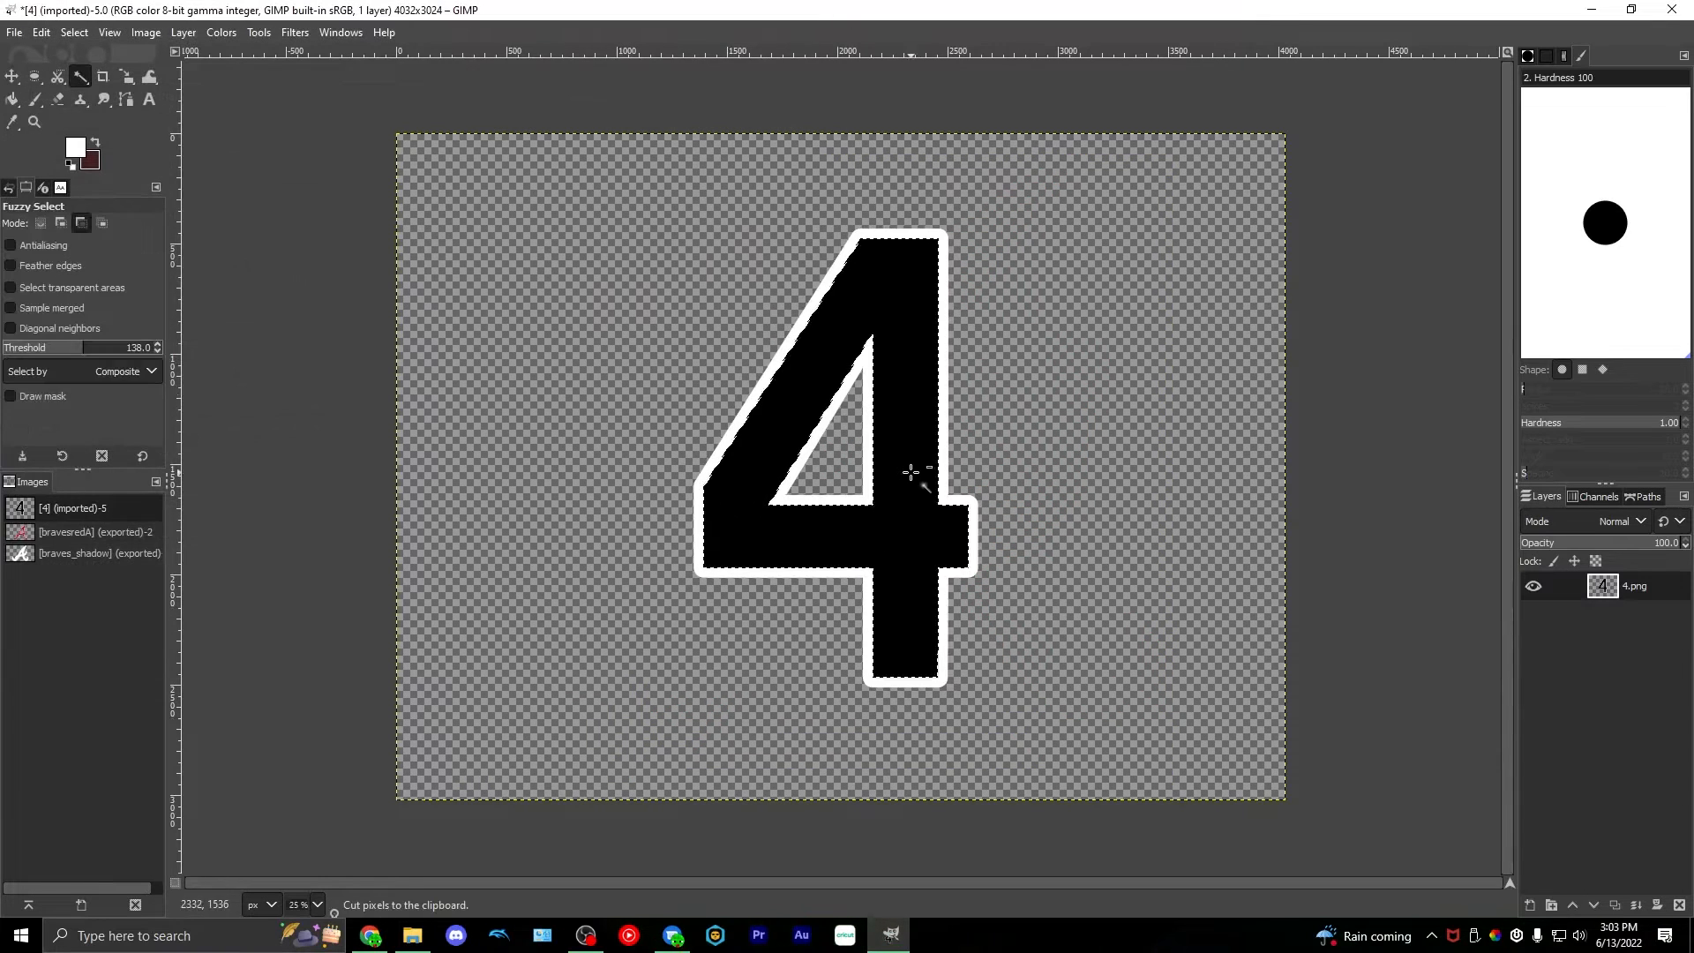
pyautogui.hotkey('ctrl', 'x')
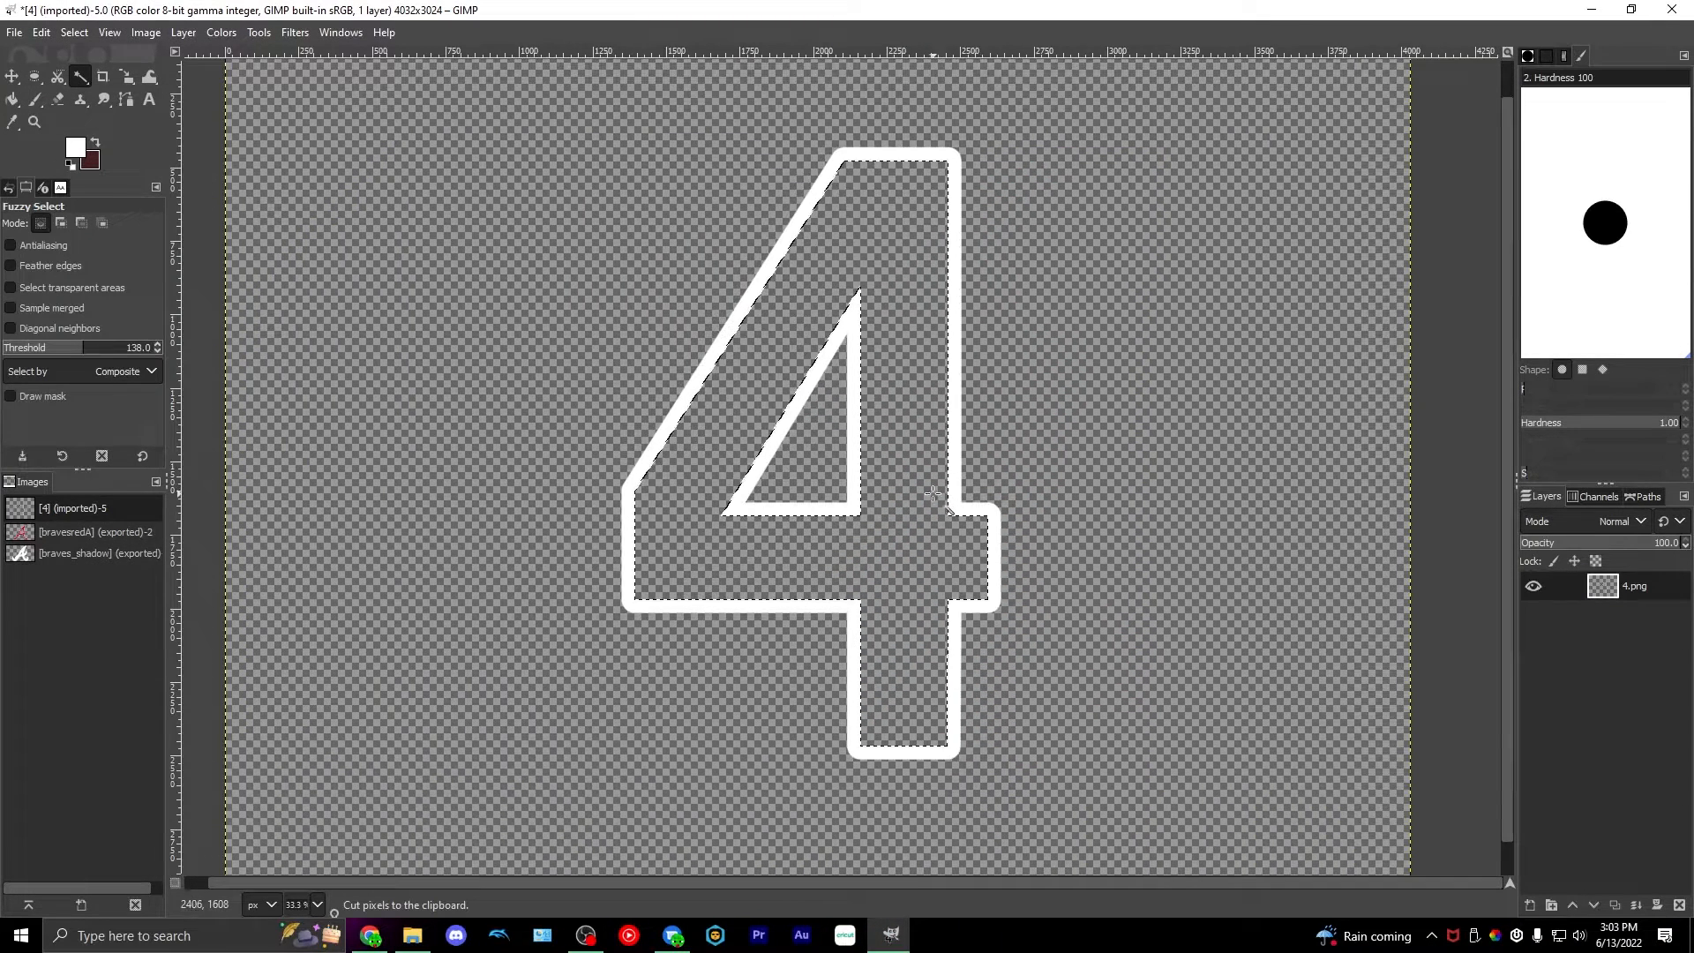
# - Put the cut black 4 into a new 4032 × 3024 px image as its own layer and delete the background layer
pyautogui.hotkey('ctrl', 'n')
pyautogui.click(460, 552)
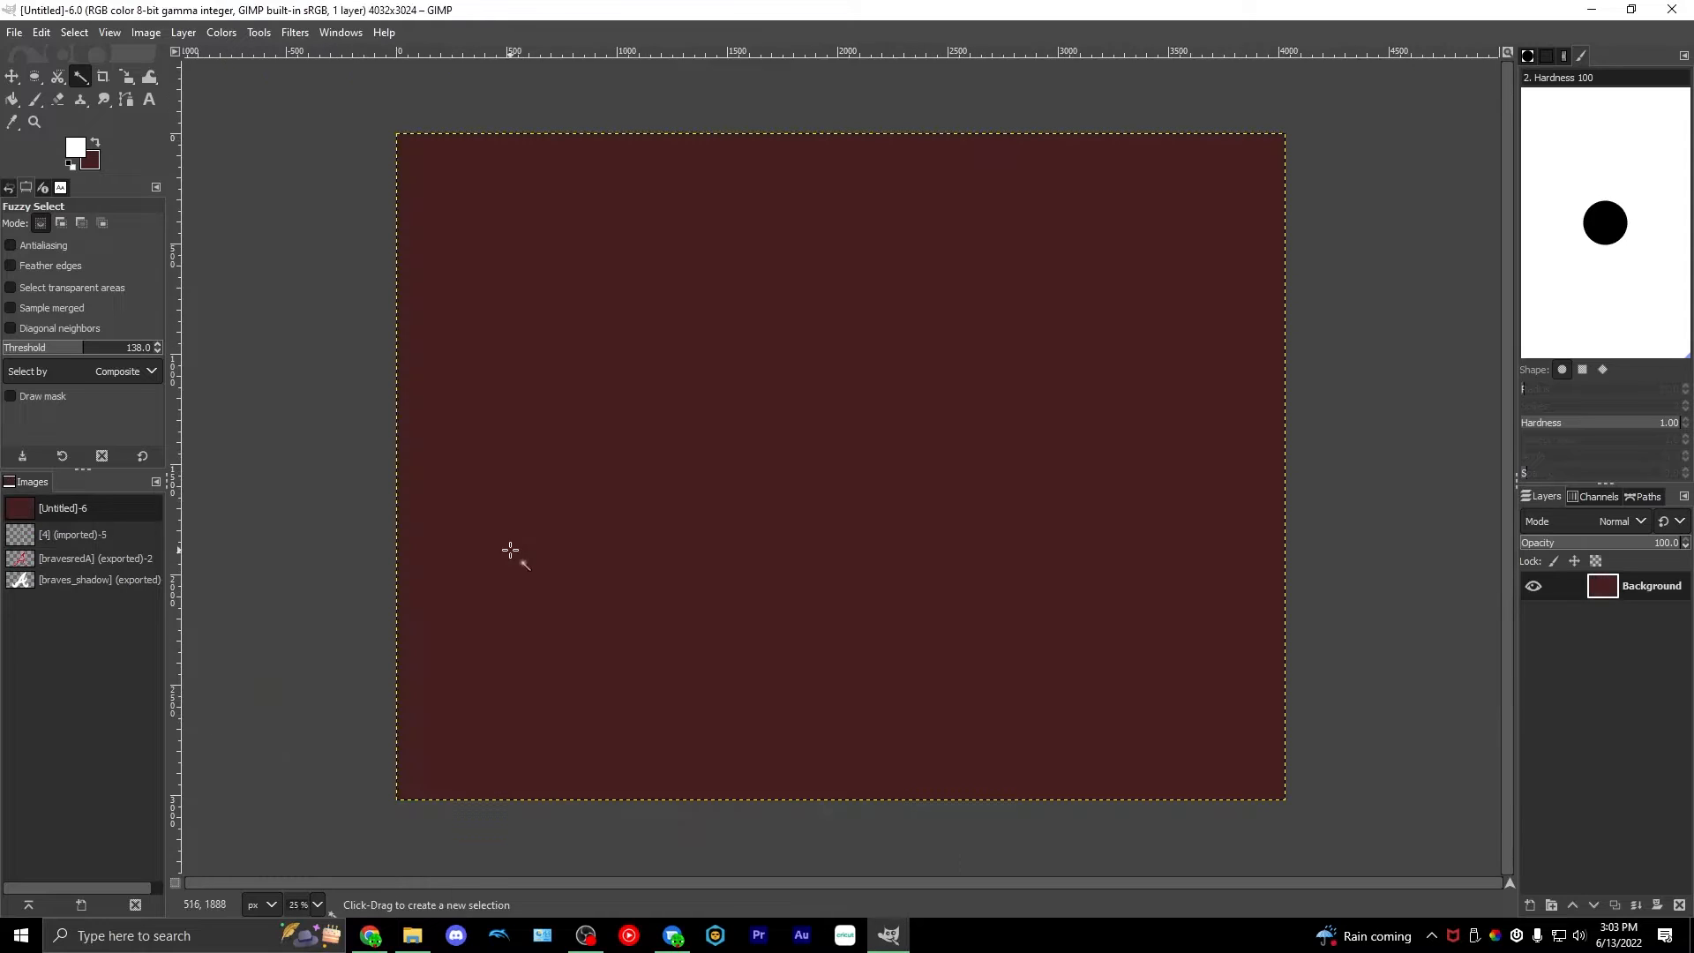
pyautogui.hotkey('ctrl', 'v')
pyautogui.hotkey('shift', 'ctrl', 'n')
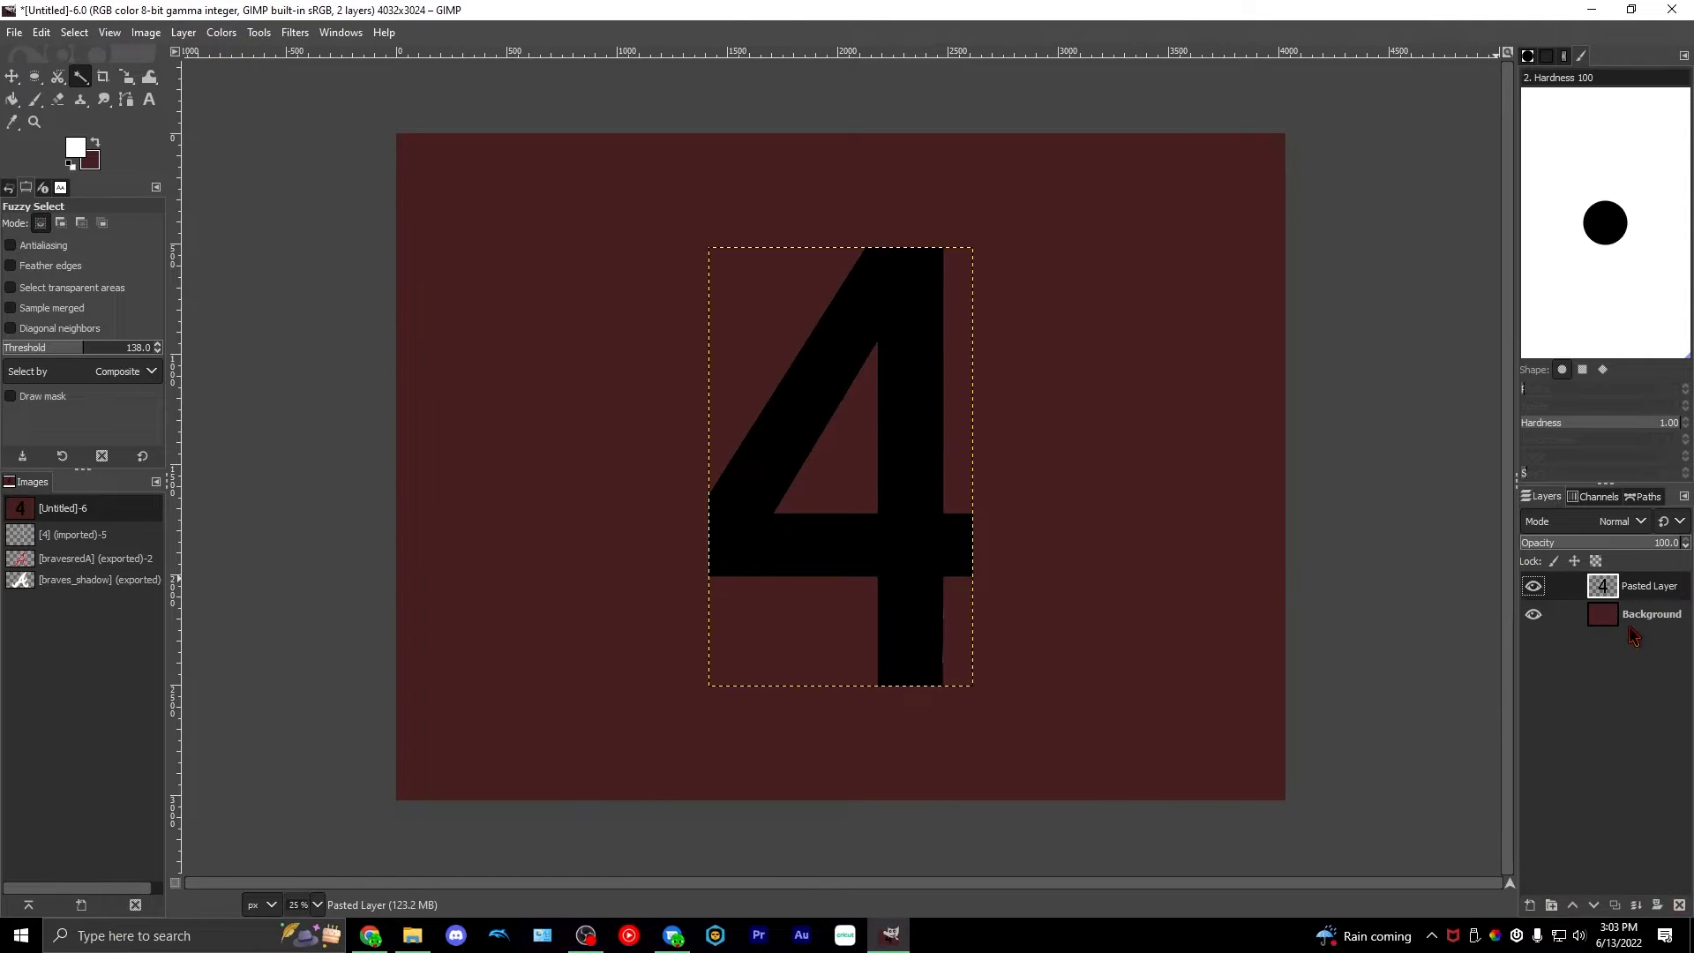
pyautogui.rightClick(1629, 620)
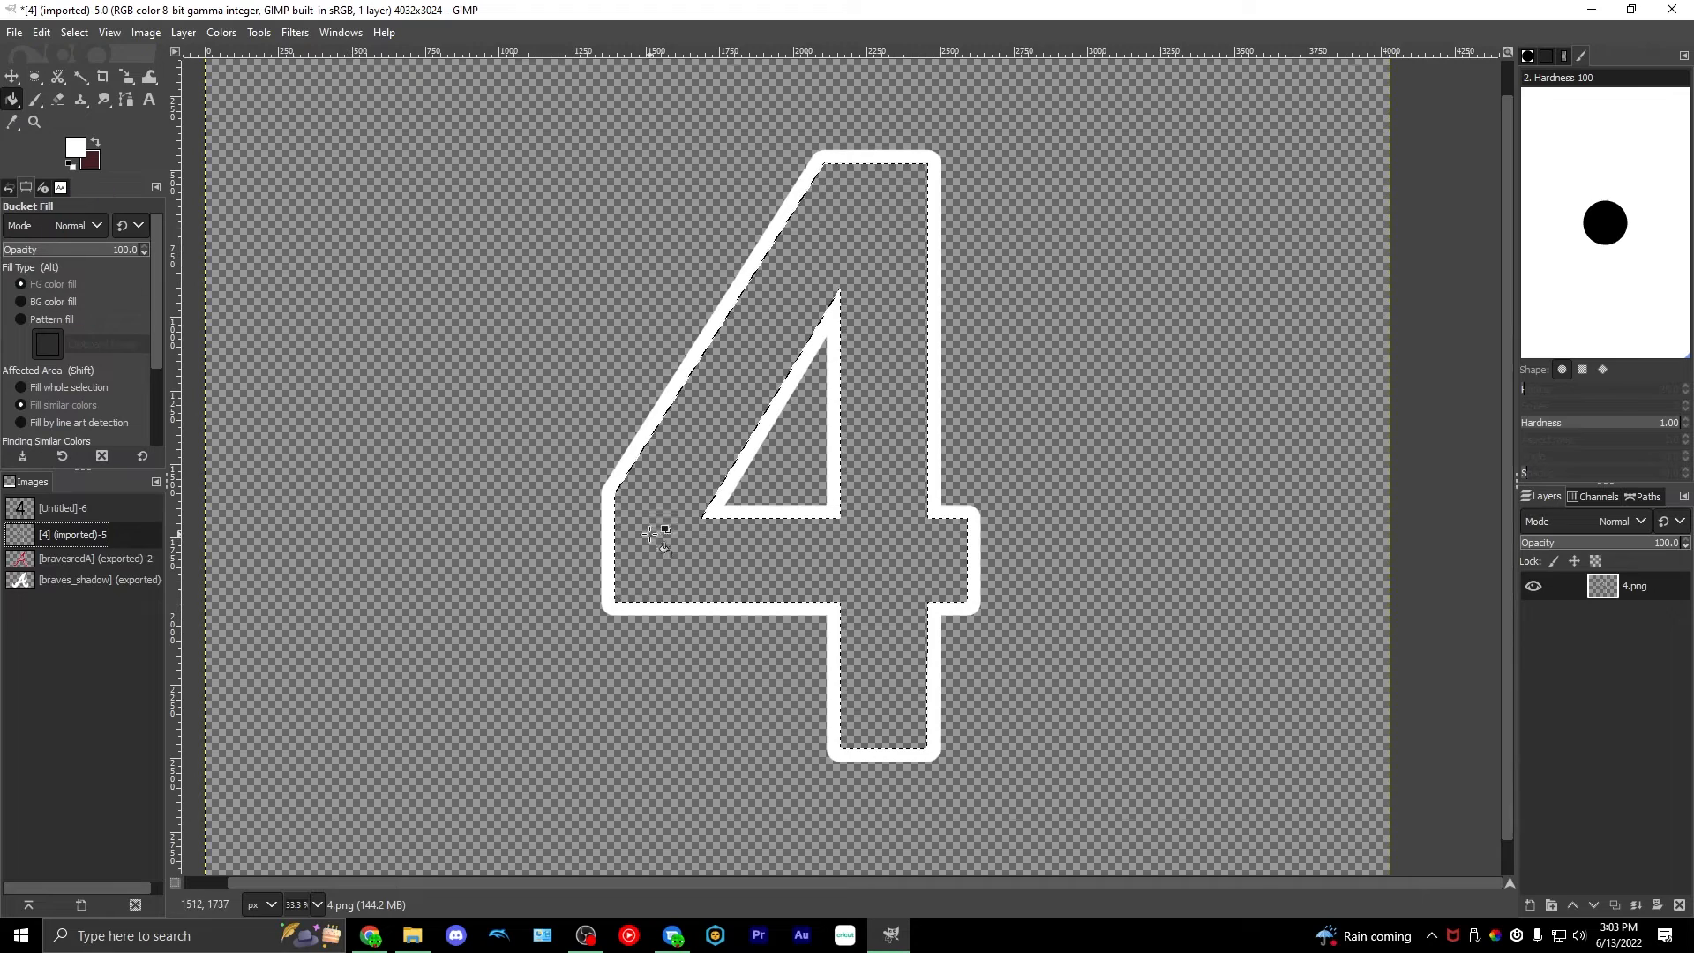
# - Fill the empty interior of the outlined 4 in the original image with white using Bucket Fill
pyautogui.click(650, 533)
pyautogui.scroll(1, 832, 541)
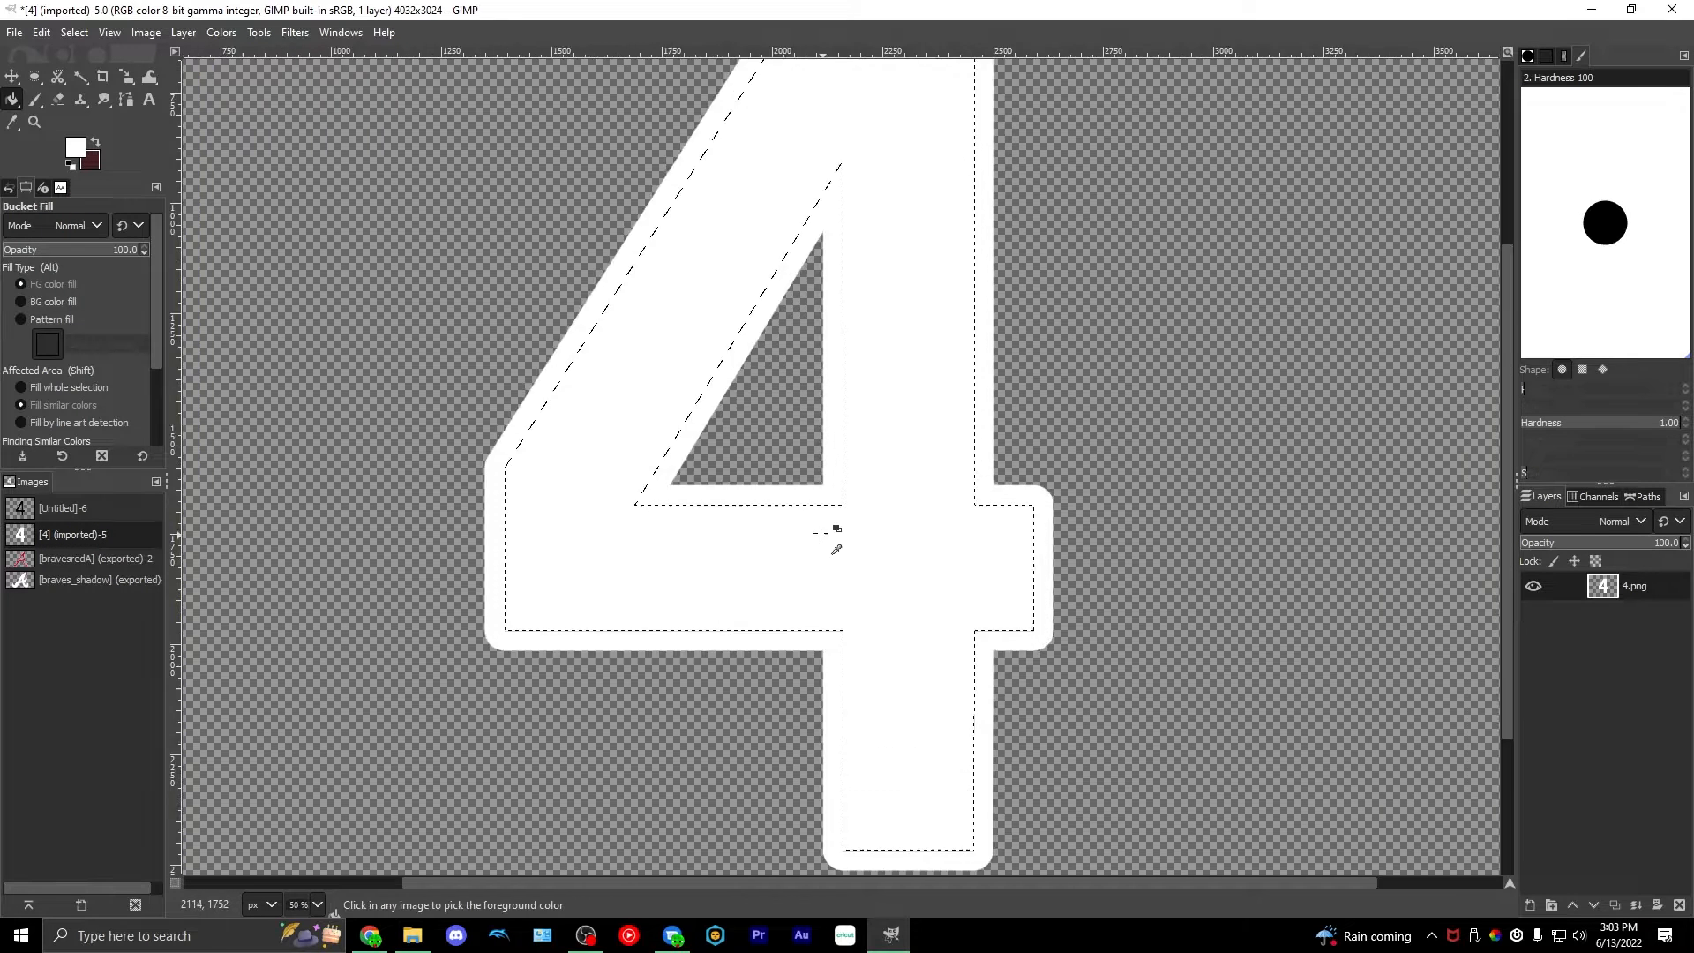
pyautogui.scroll(-1, 790, 590)
pyautogui.scroll(1, 1045, 234)
pyautogui.scroll(-3, 1045, 234)
pyautogui.scroll(3, 530, 522)
pyautogui.scroll(1, 691, 567)
pyautogui.scroll(-3, 769, 499)
pyautogui.scroll(1, 769, 499)
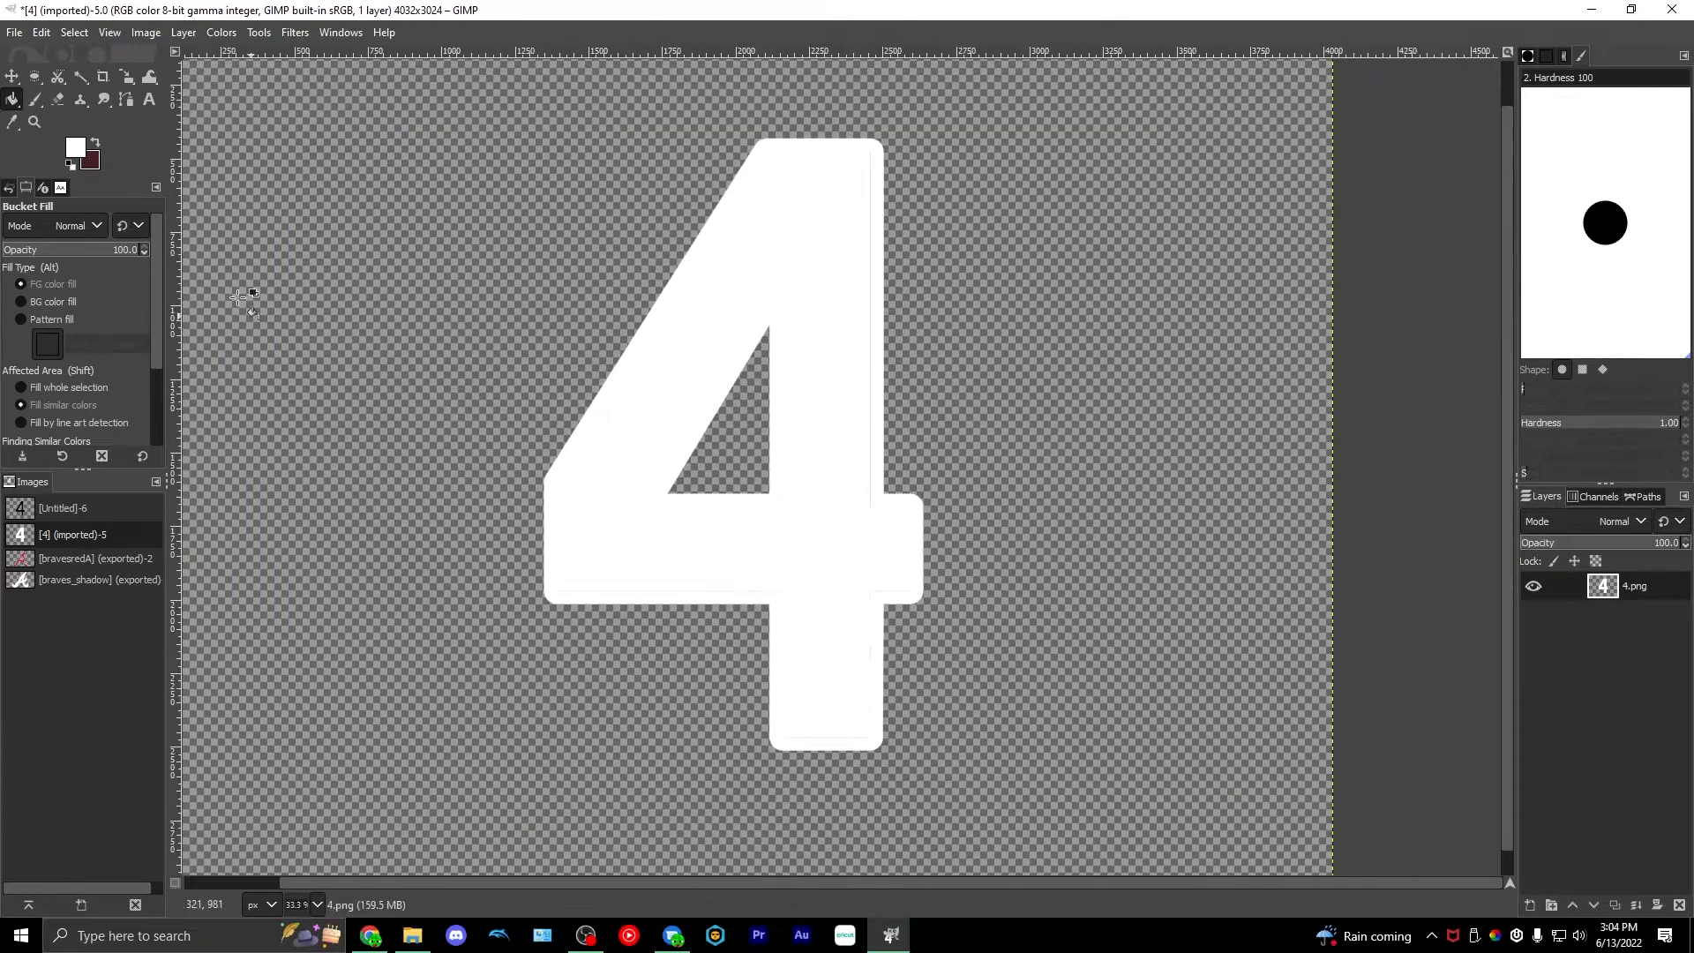
# - Paint over the thin seams left inside the white 4 with a white size 53 Paintbrush, including its diagonal stroke
pyautogui.click(41, 93)
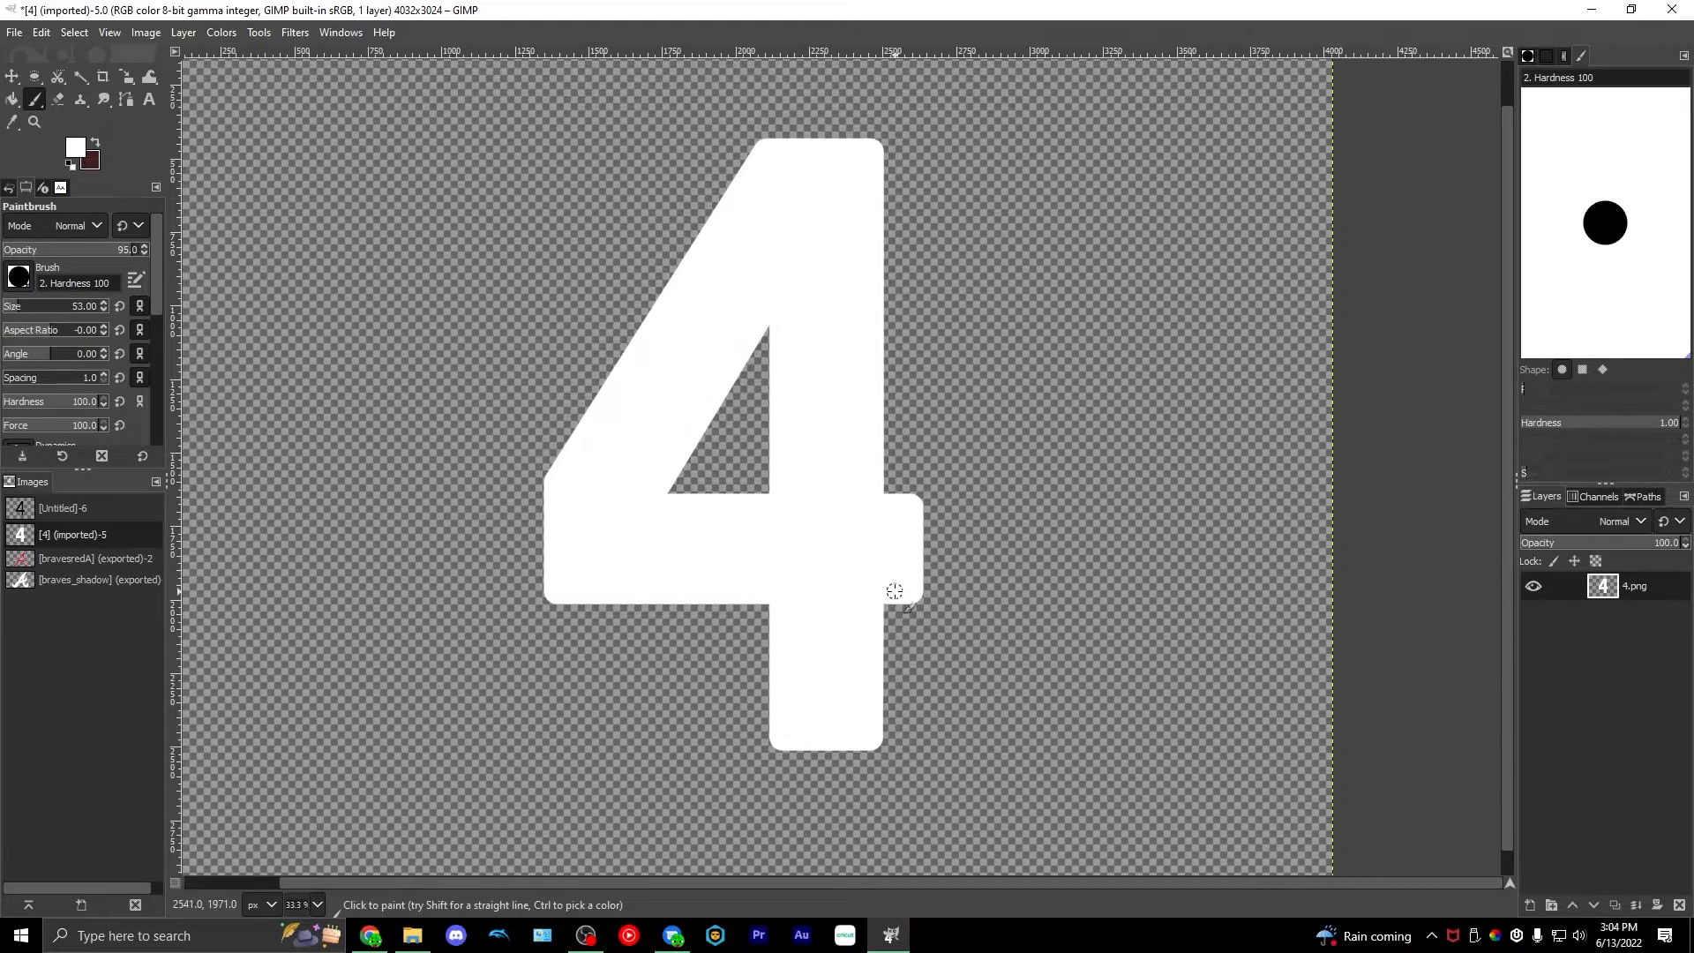
pyautogui.click(764, 161)
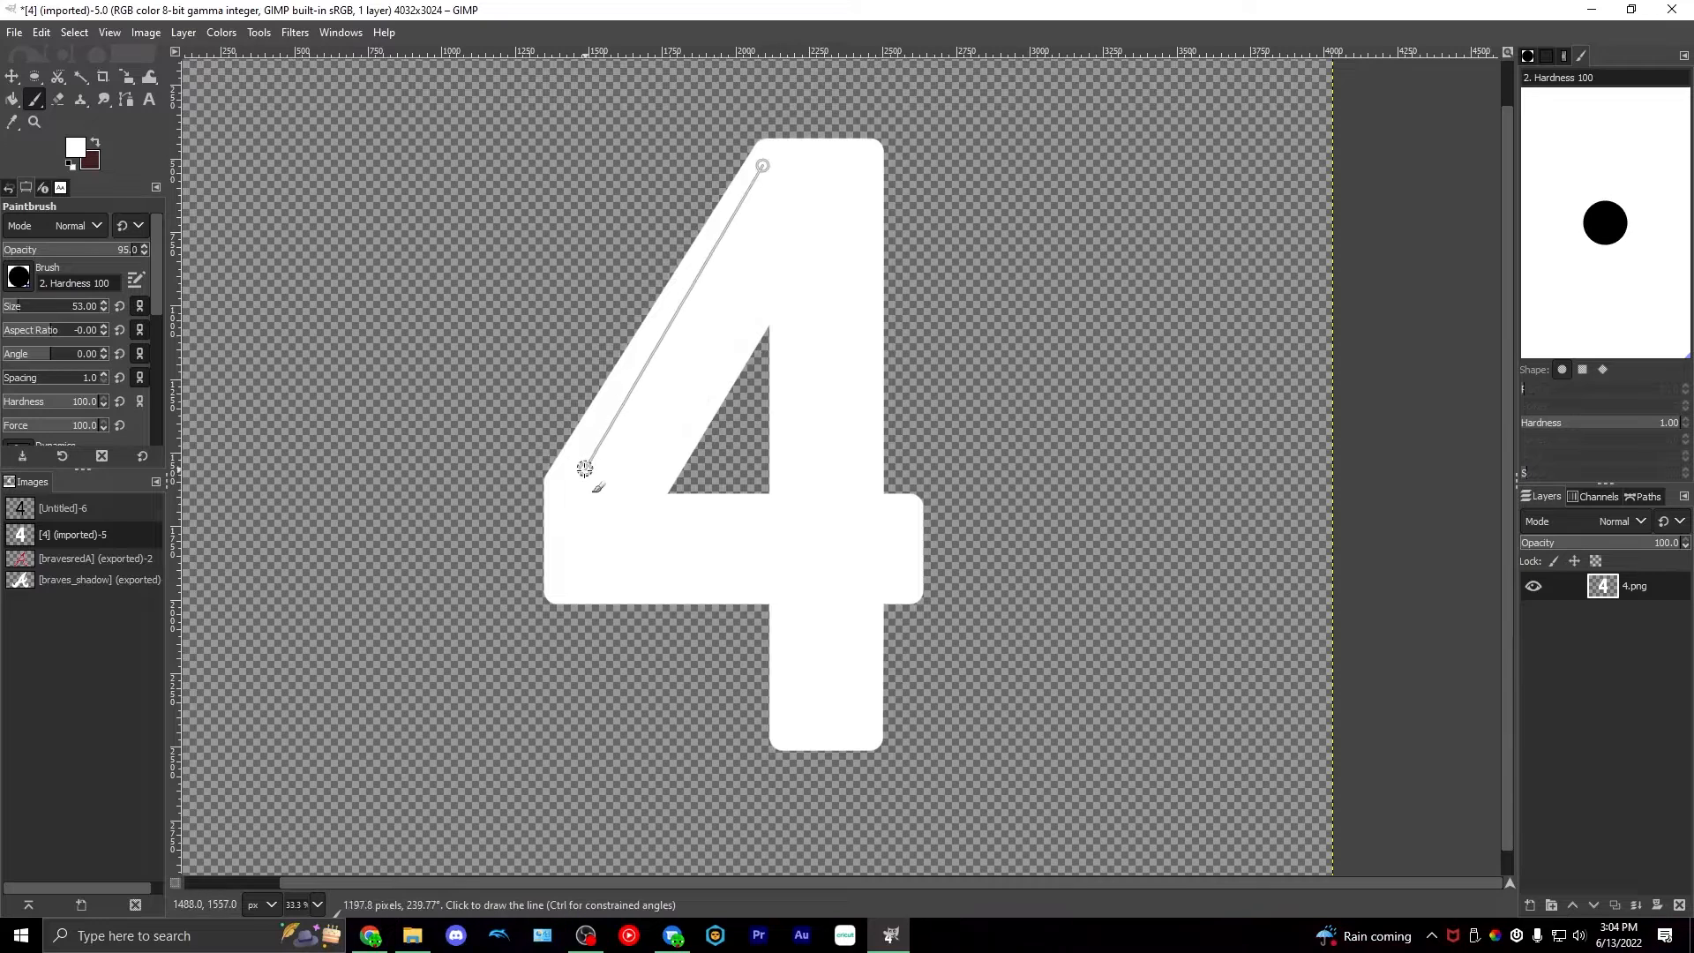
pyautogui.keyDown('shift'); pyautogui.click(561, 481); pyautogui.keyUp('shift')
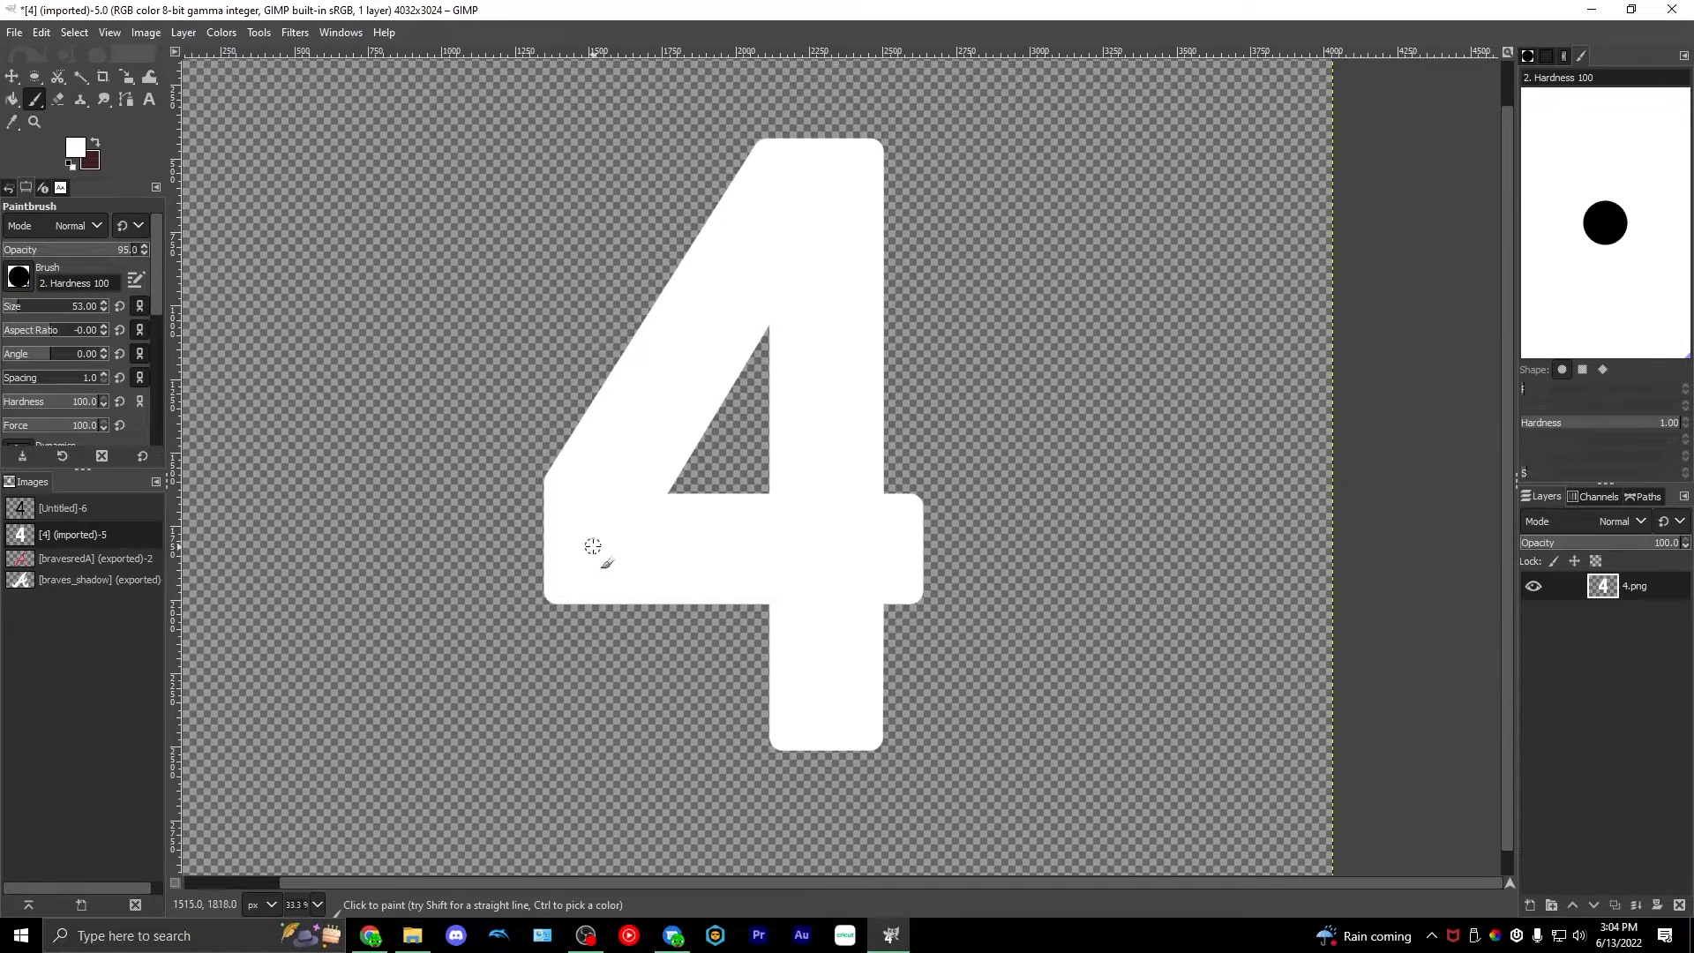
# - Export the white 4 as foreshadow.png and the black 4 as forefront.png in the Vynil Tings folder
pyautogui.hotkey('ctrl', 'shift', 'e')
pyautogui.write('4shodow')
pyautogui.doubleClick(393, 235)
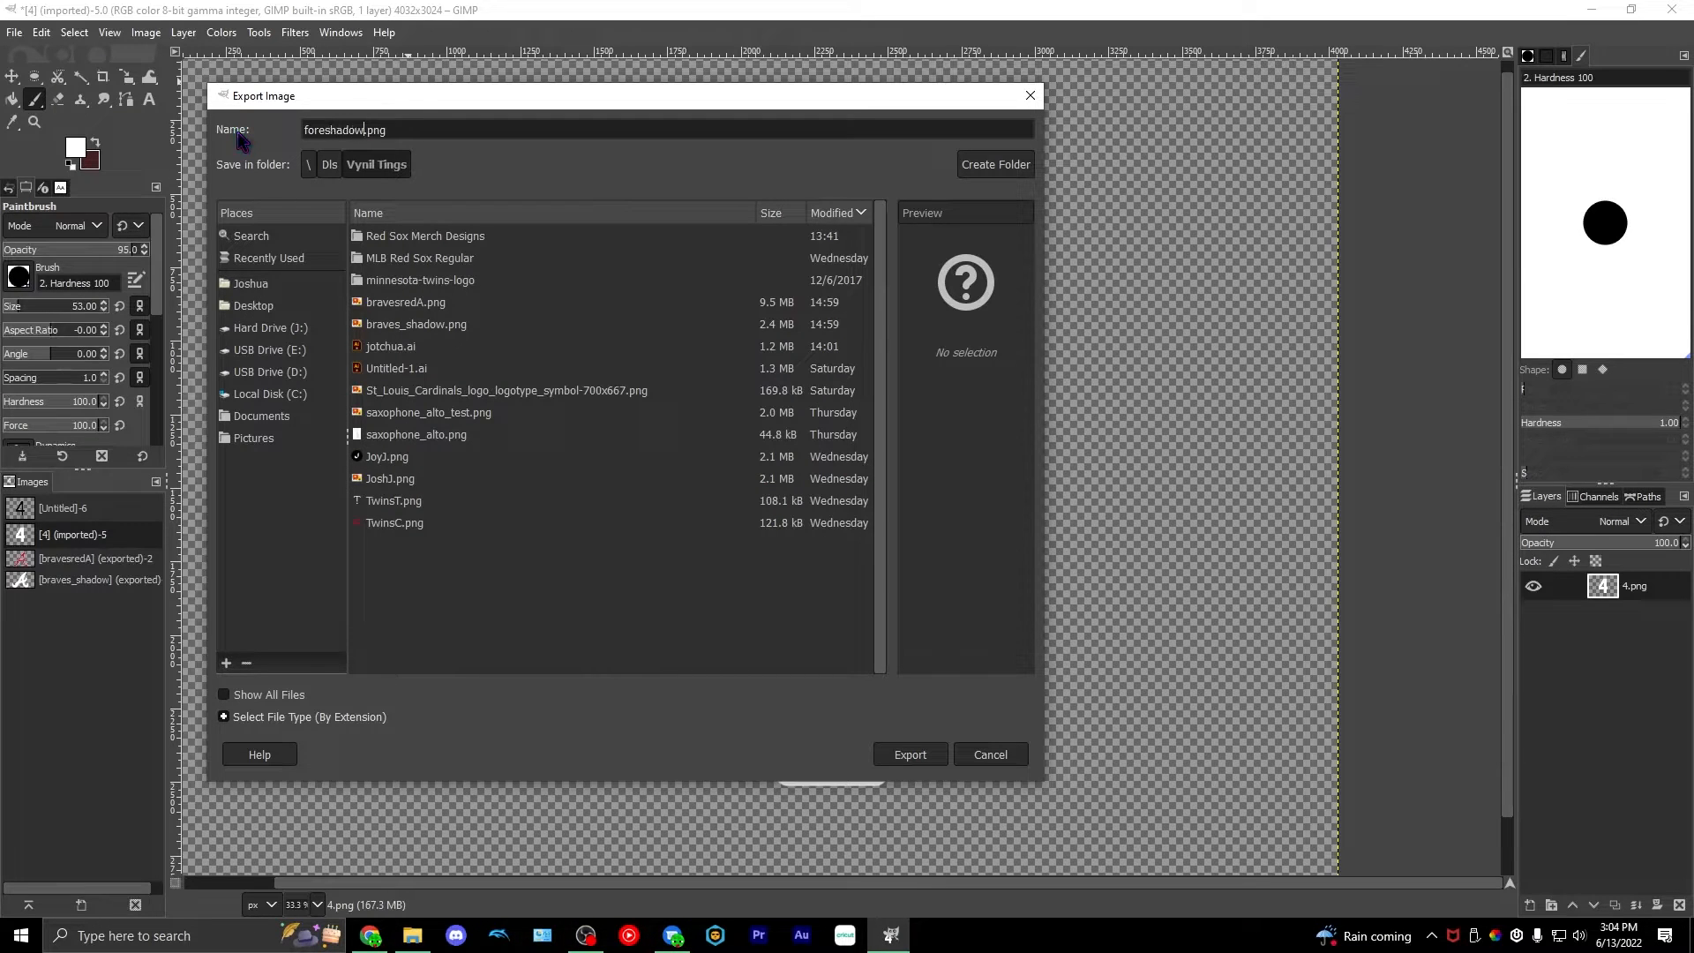
pyautogui.click(910, 755)
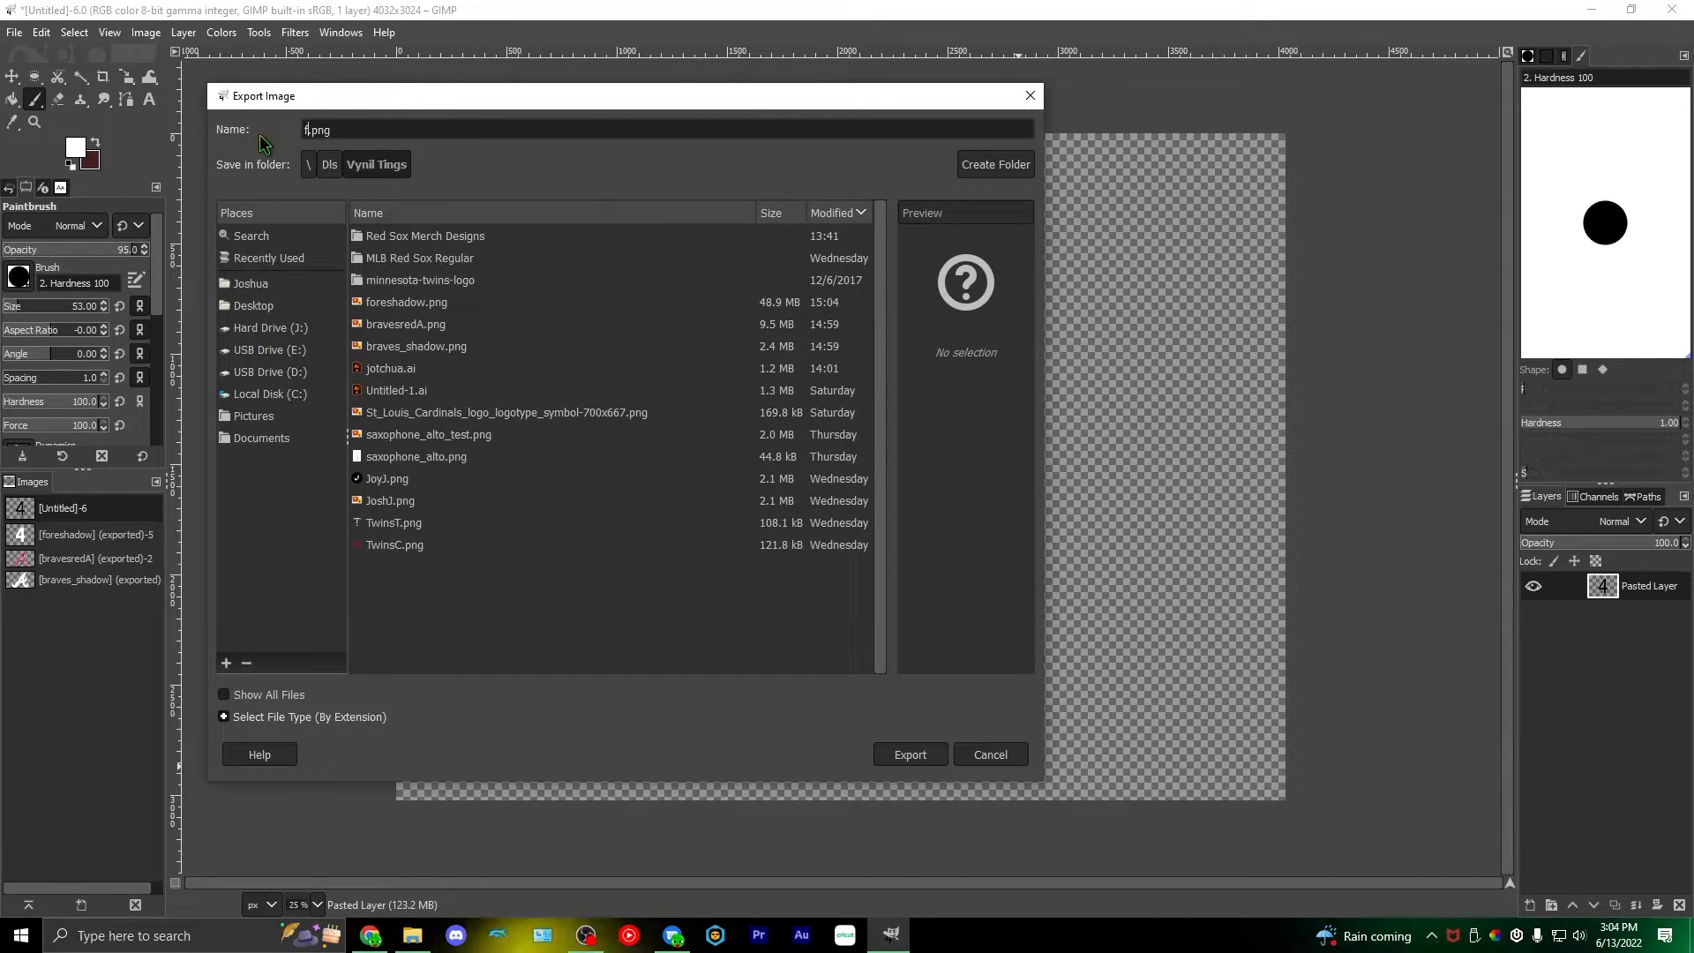
pyautogui.write('forefront')
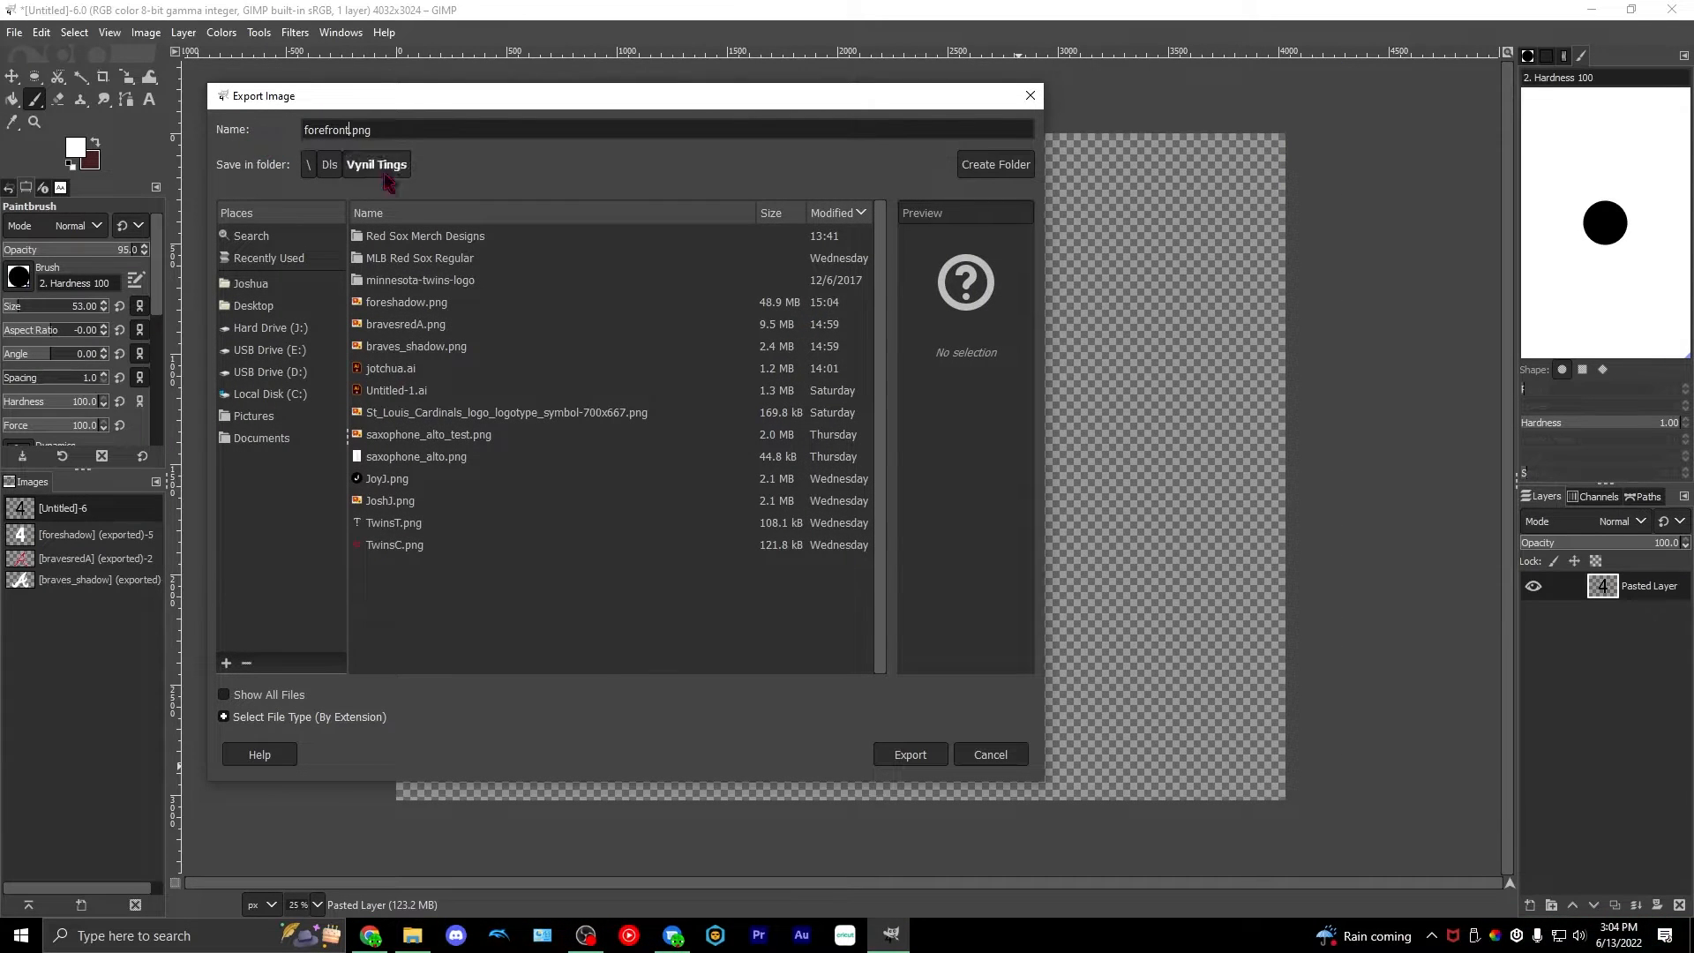
pyautogui.click(910, 754)
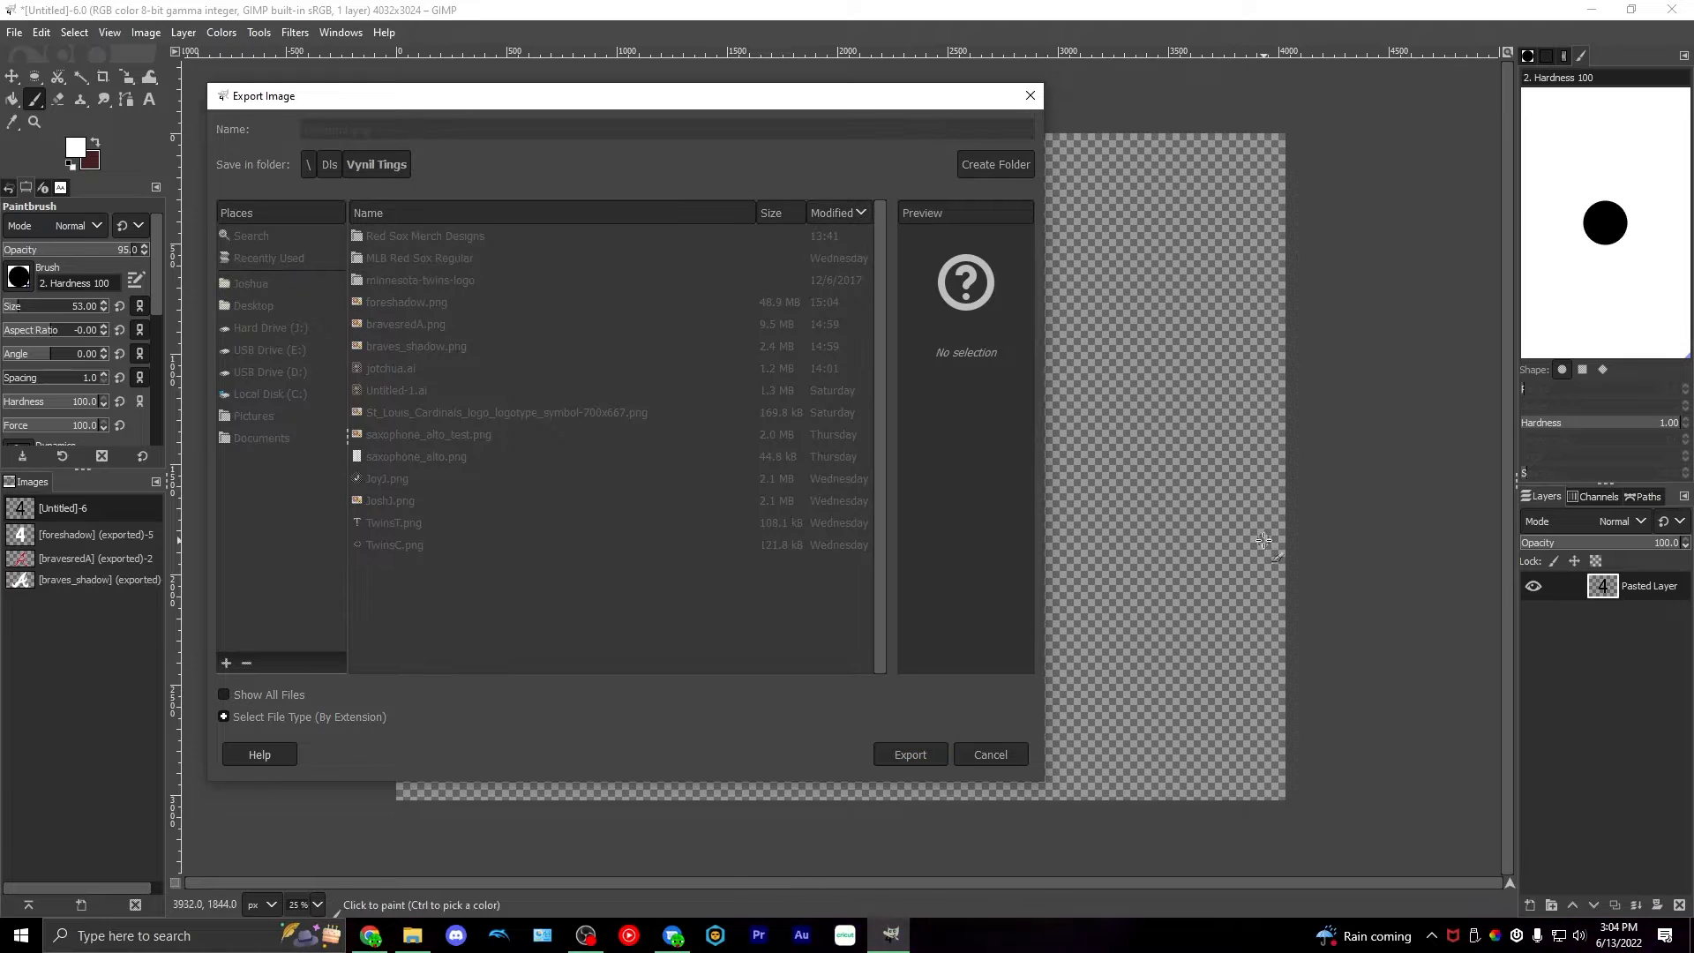
# - Quit GIMP discarding the unsaved changes, and close the browser window with the Pixlr E editor
pyautogui.hotkey('ctrl', 'q')
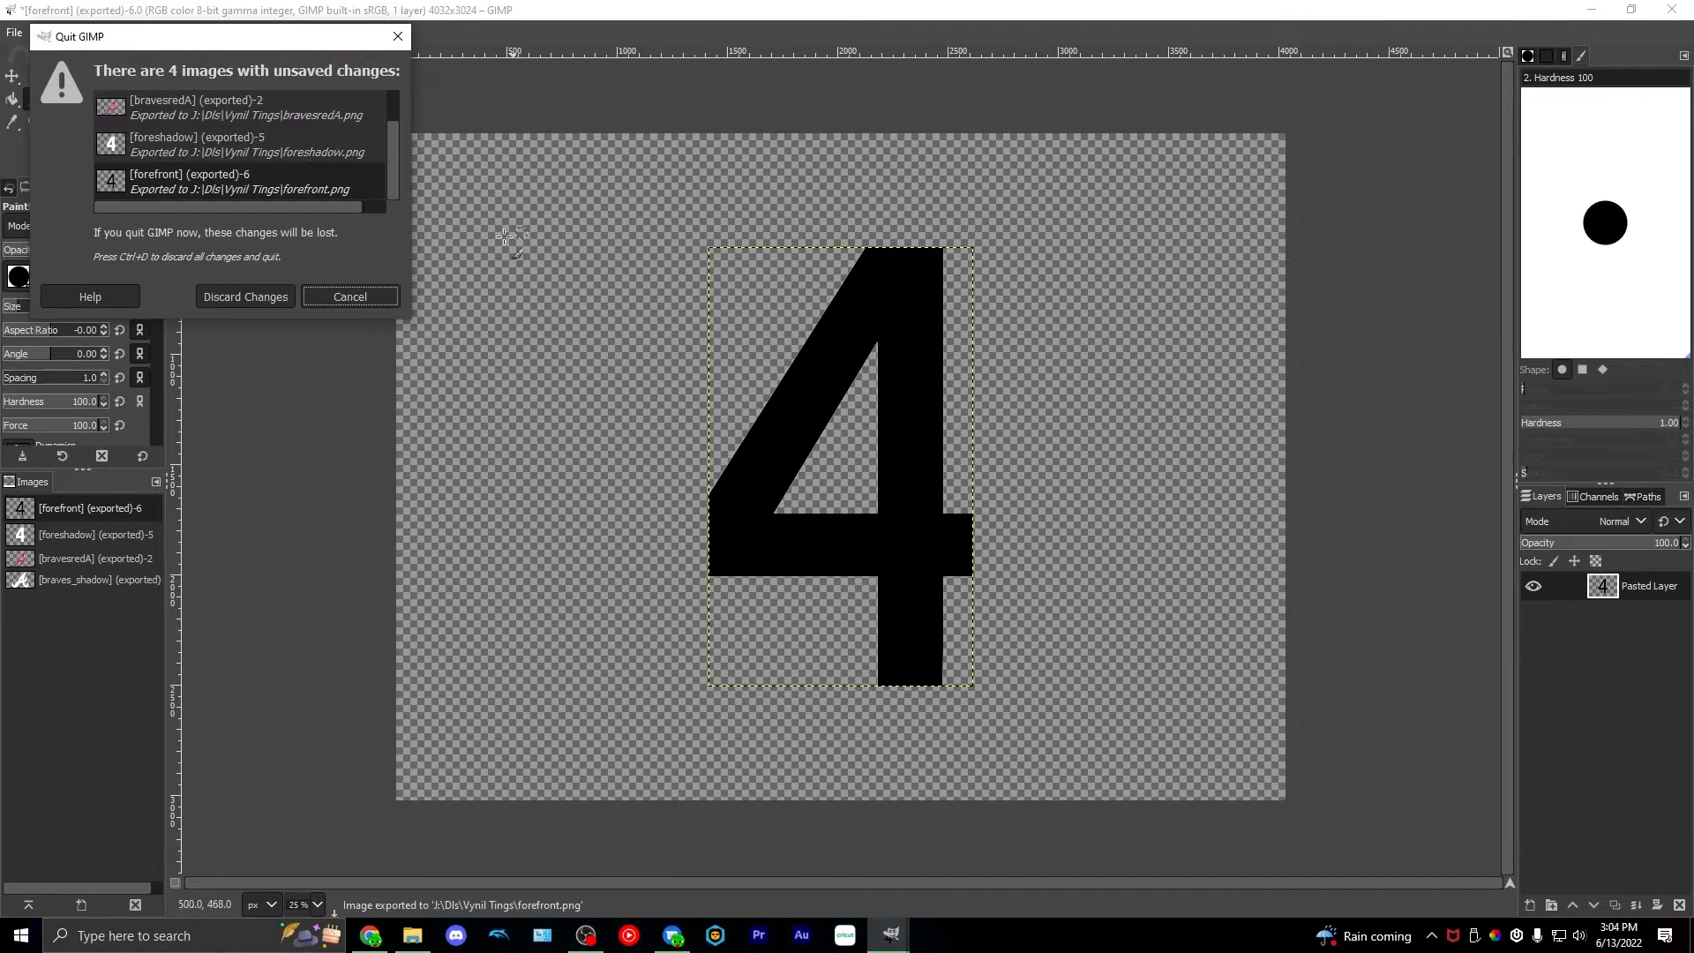
pyautogui.click(268, 305)
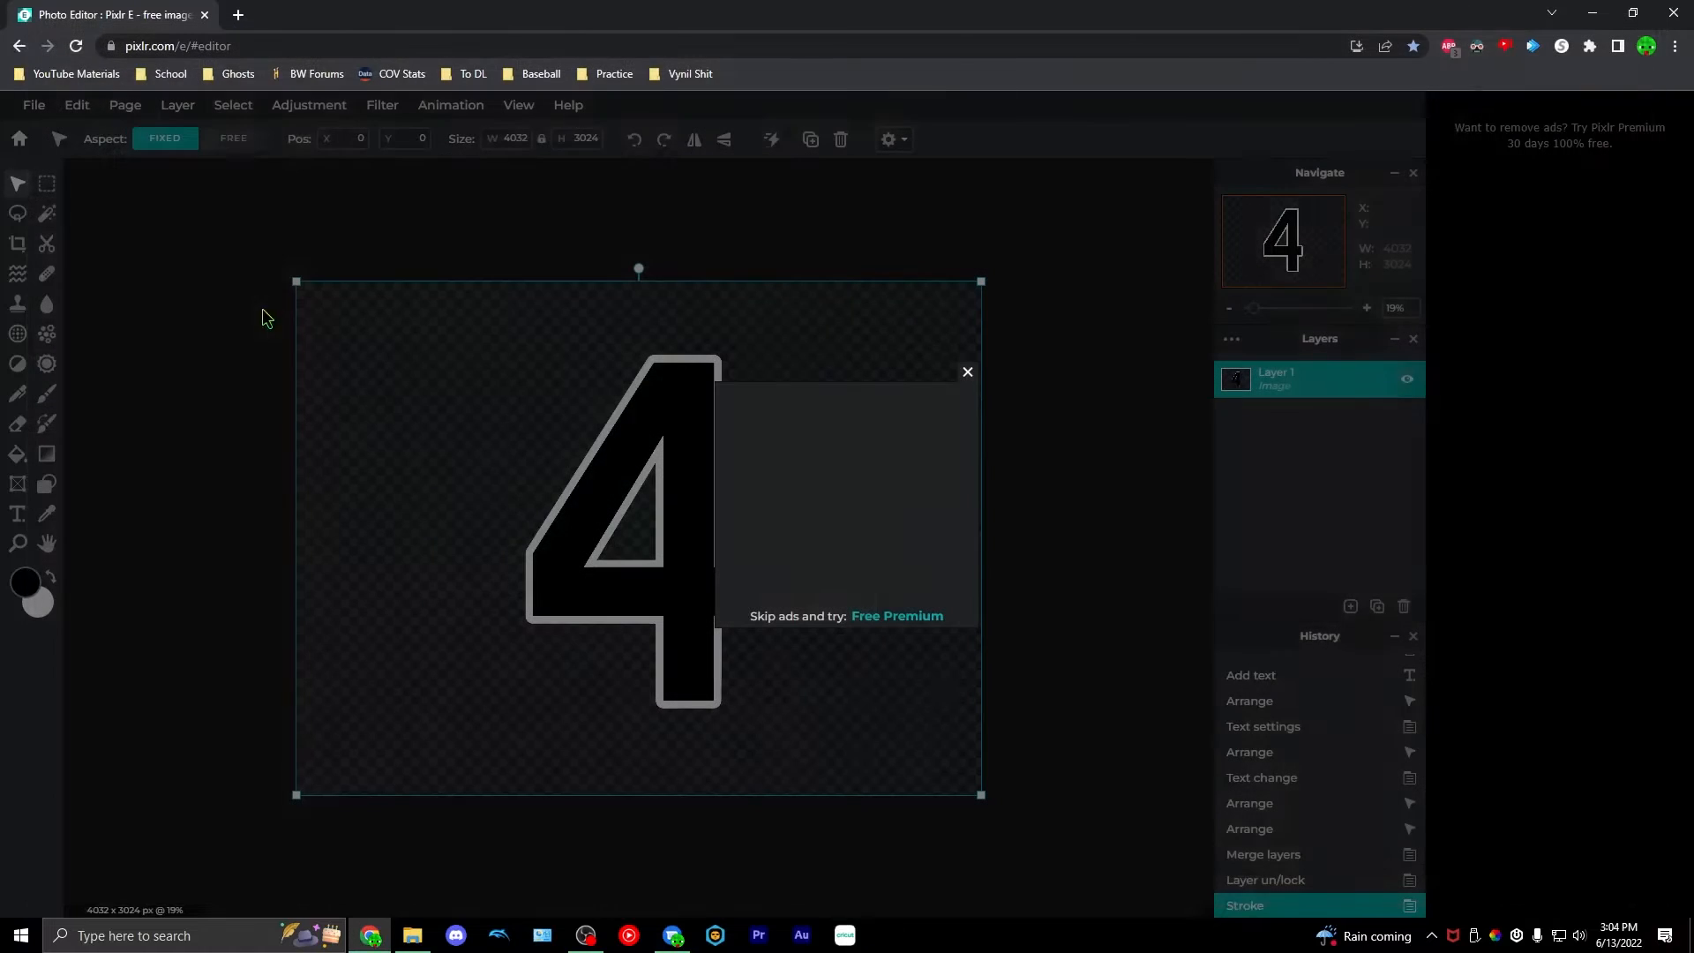
pyautogui.click(967, 372)
pyautogui.click(1674, 14)
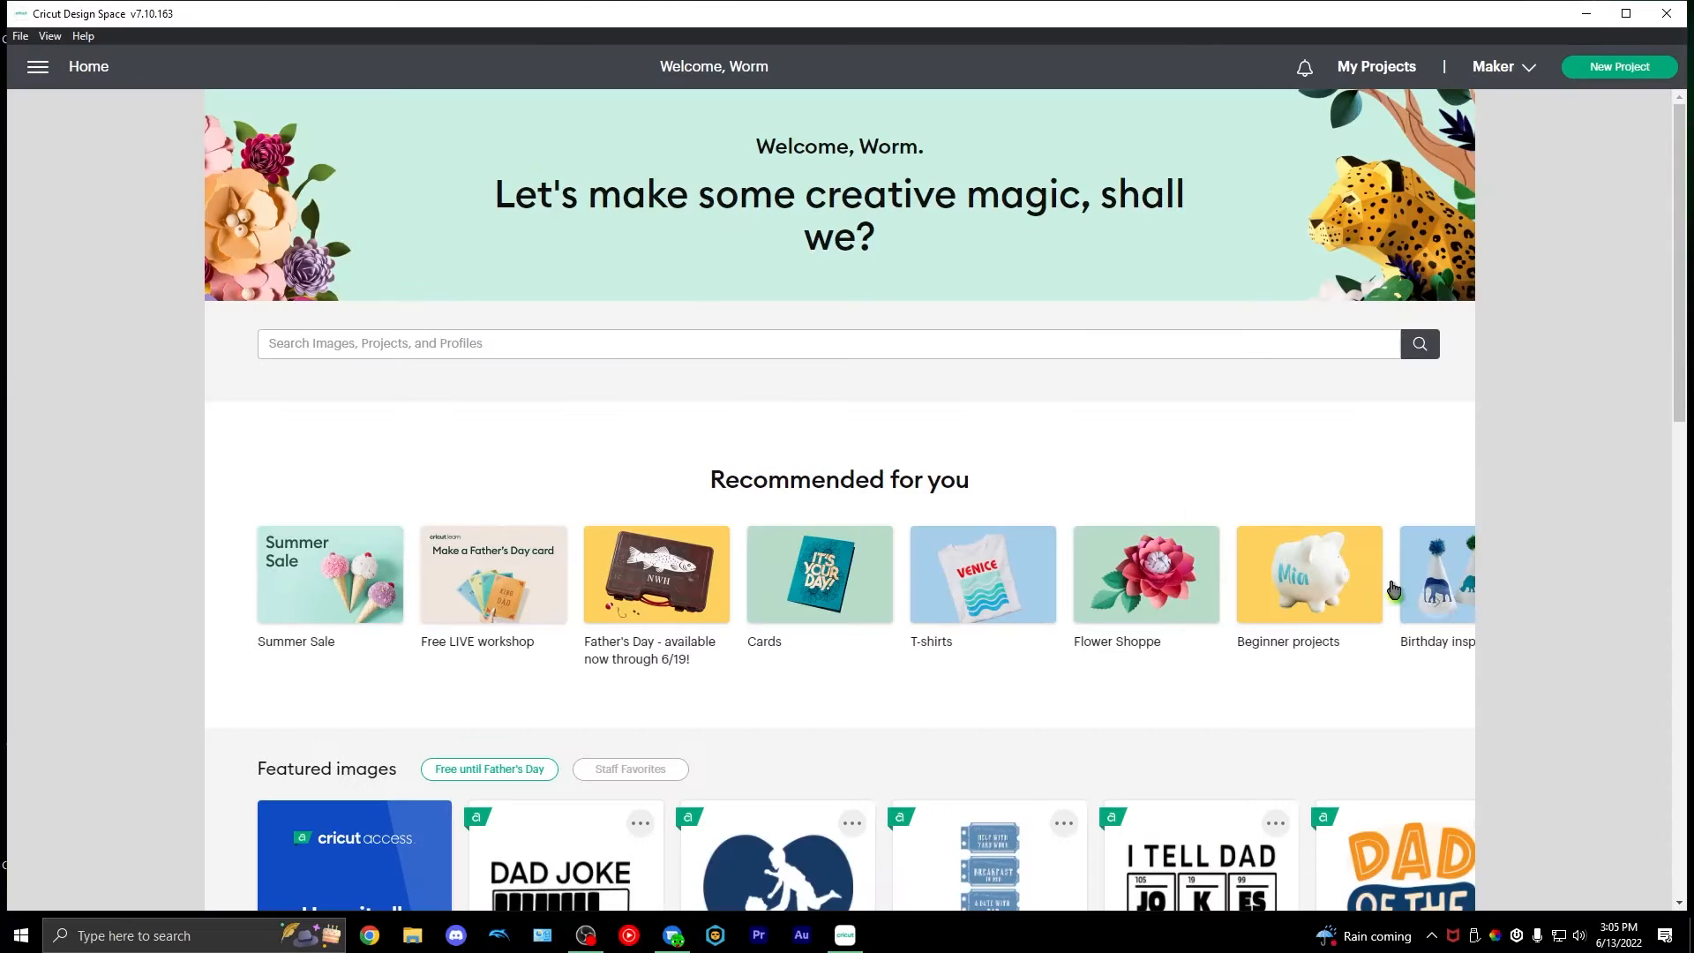
# - Start a new project in Cricut Design Space and load the braves_shadow image for upload
pyautogui.doubleClick(586, 10)
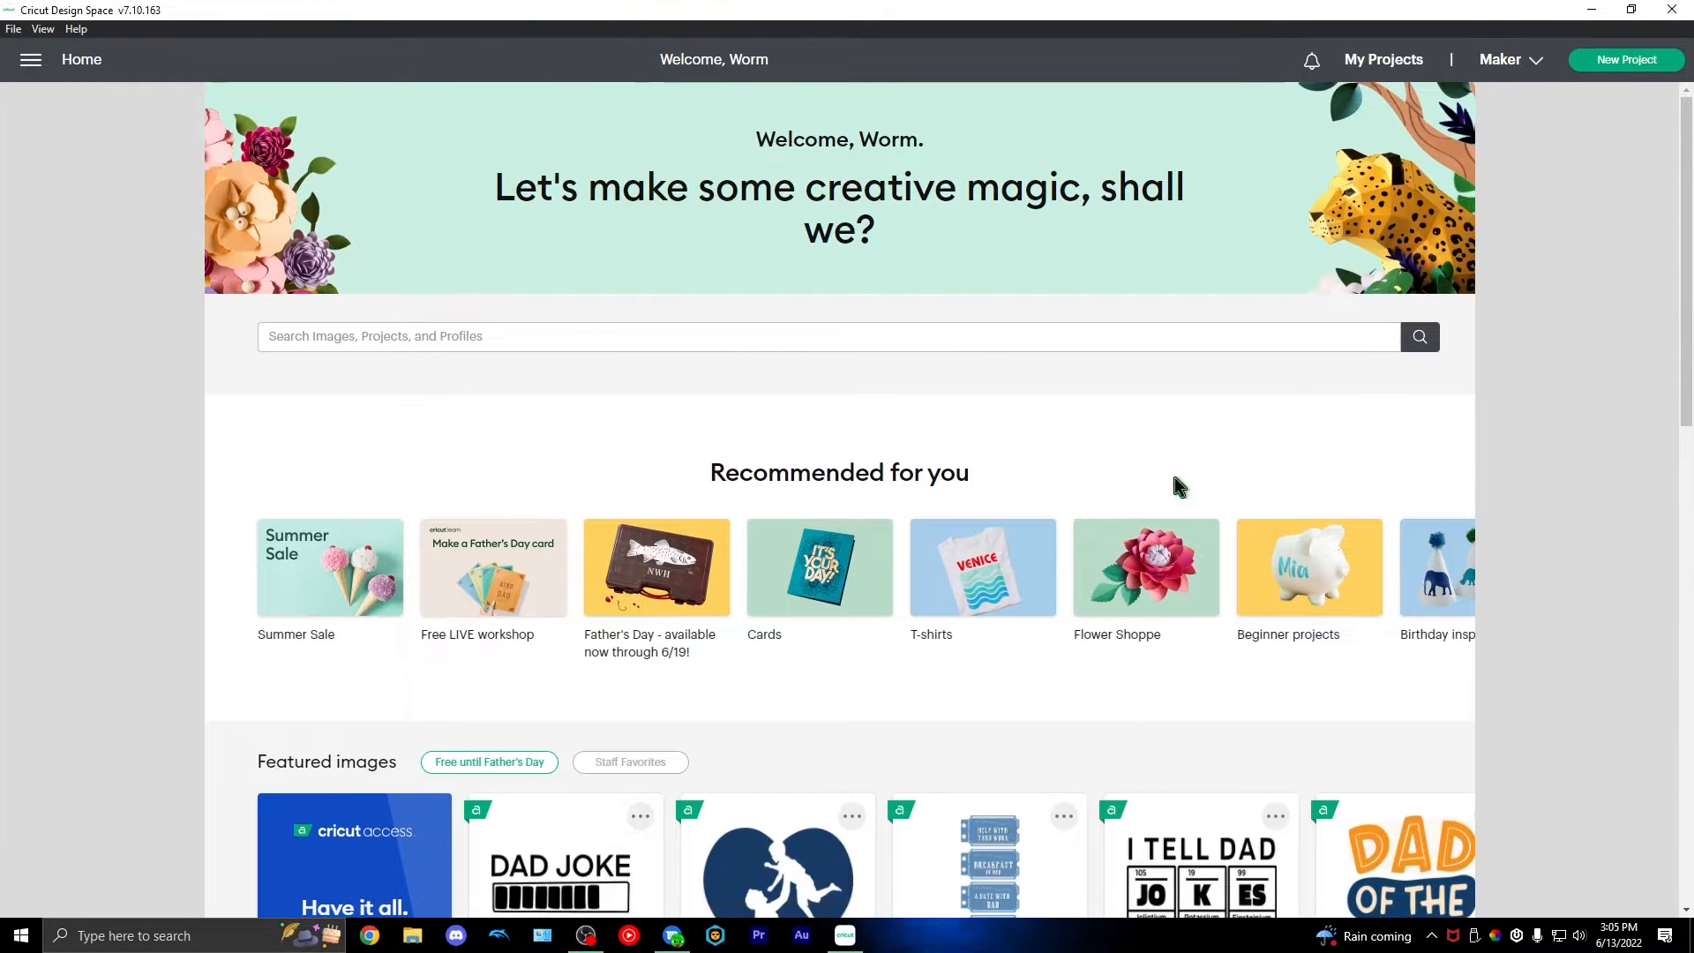
pyautogui.click(1630, 61)
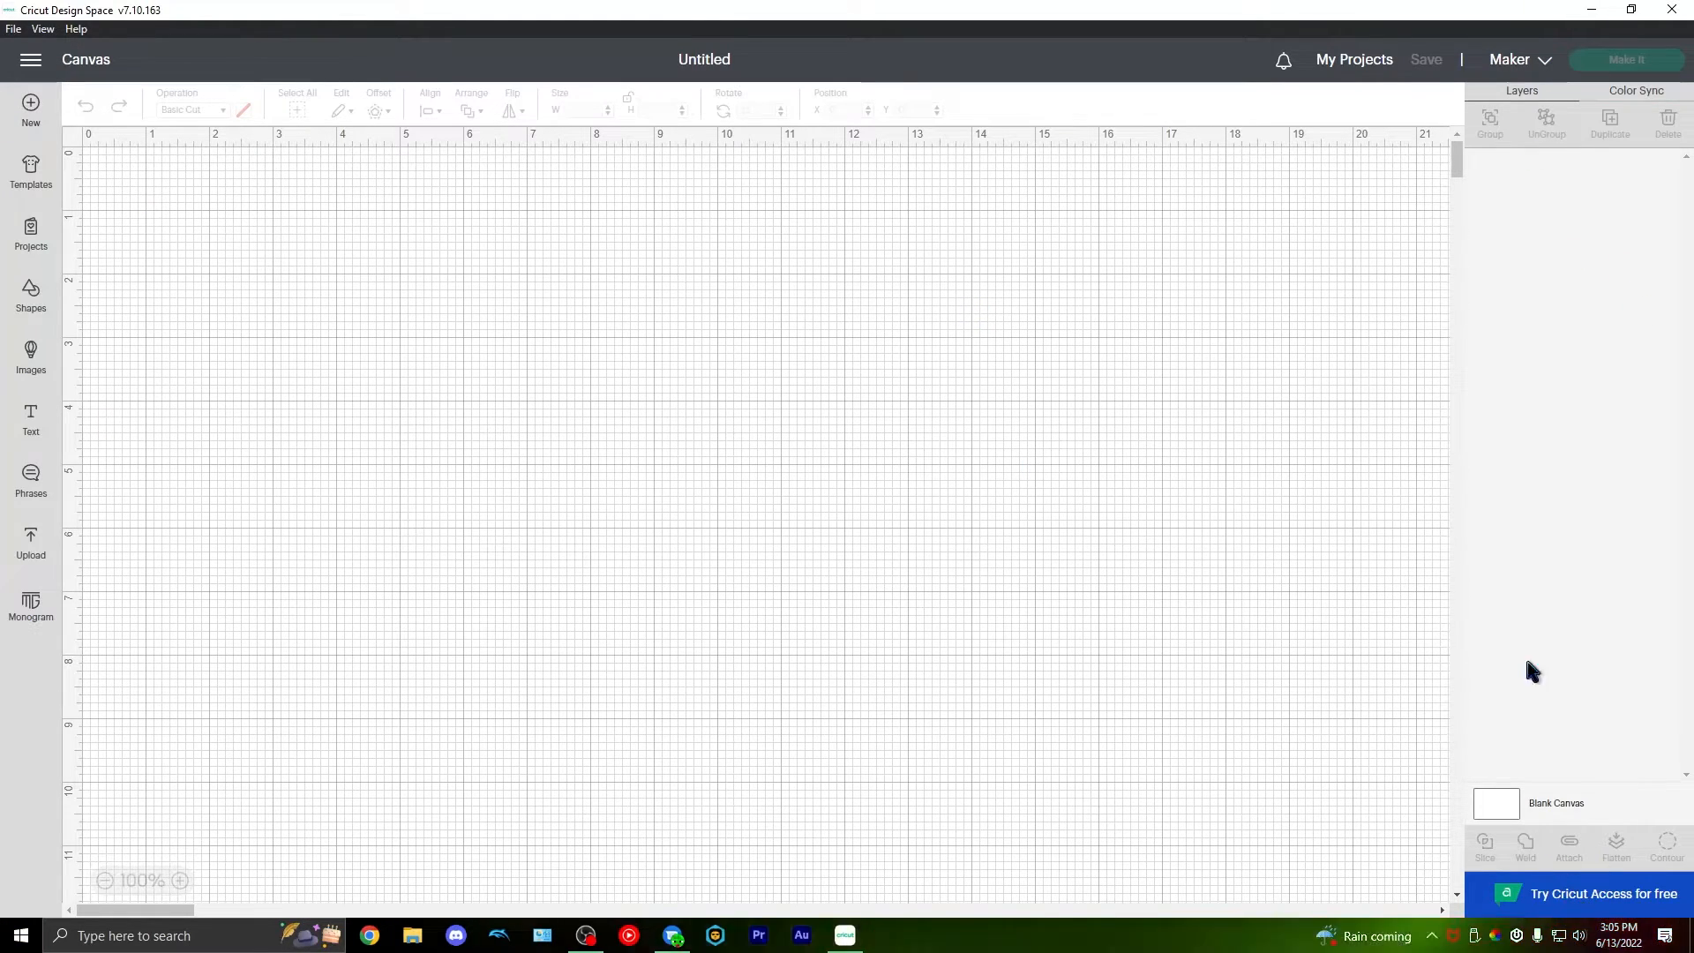
pyautogui.click(26, 554)
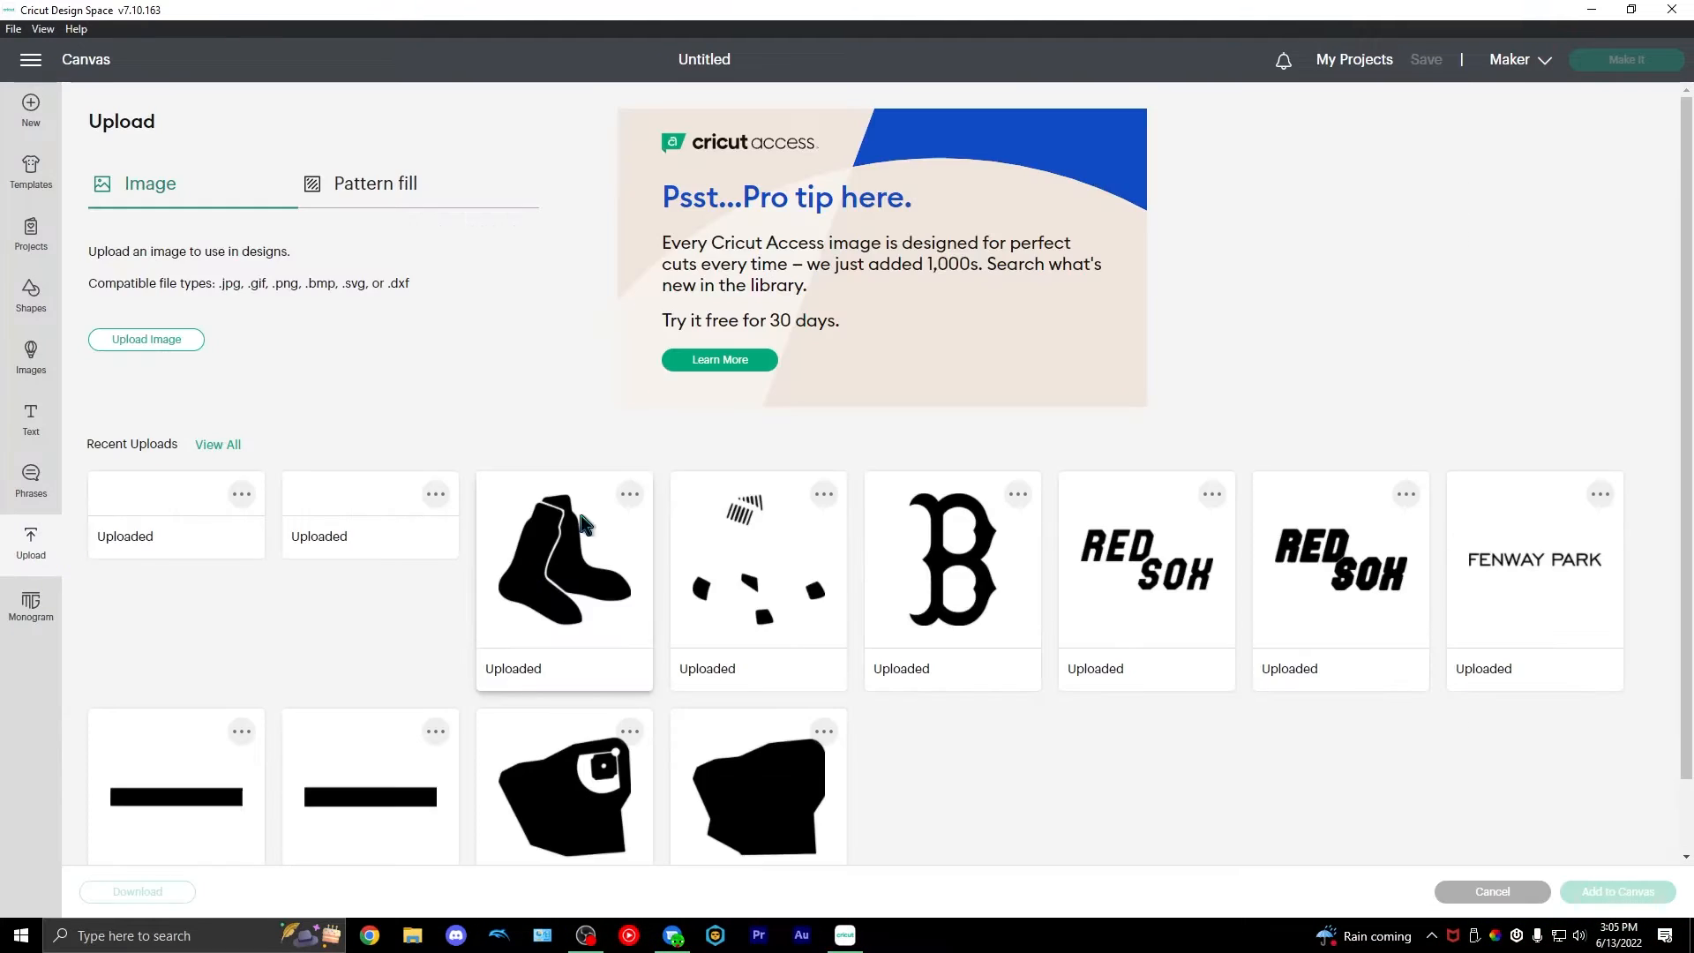
pyautogui.click(143, 337)
pyautogui.click(871, 477)
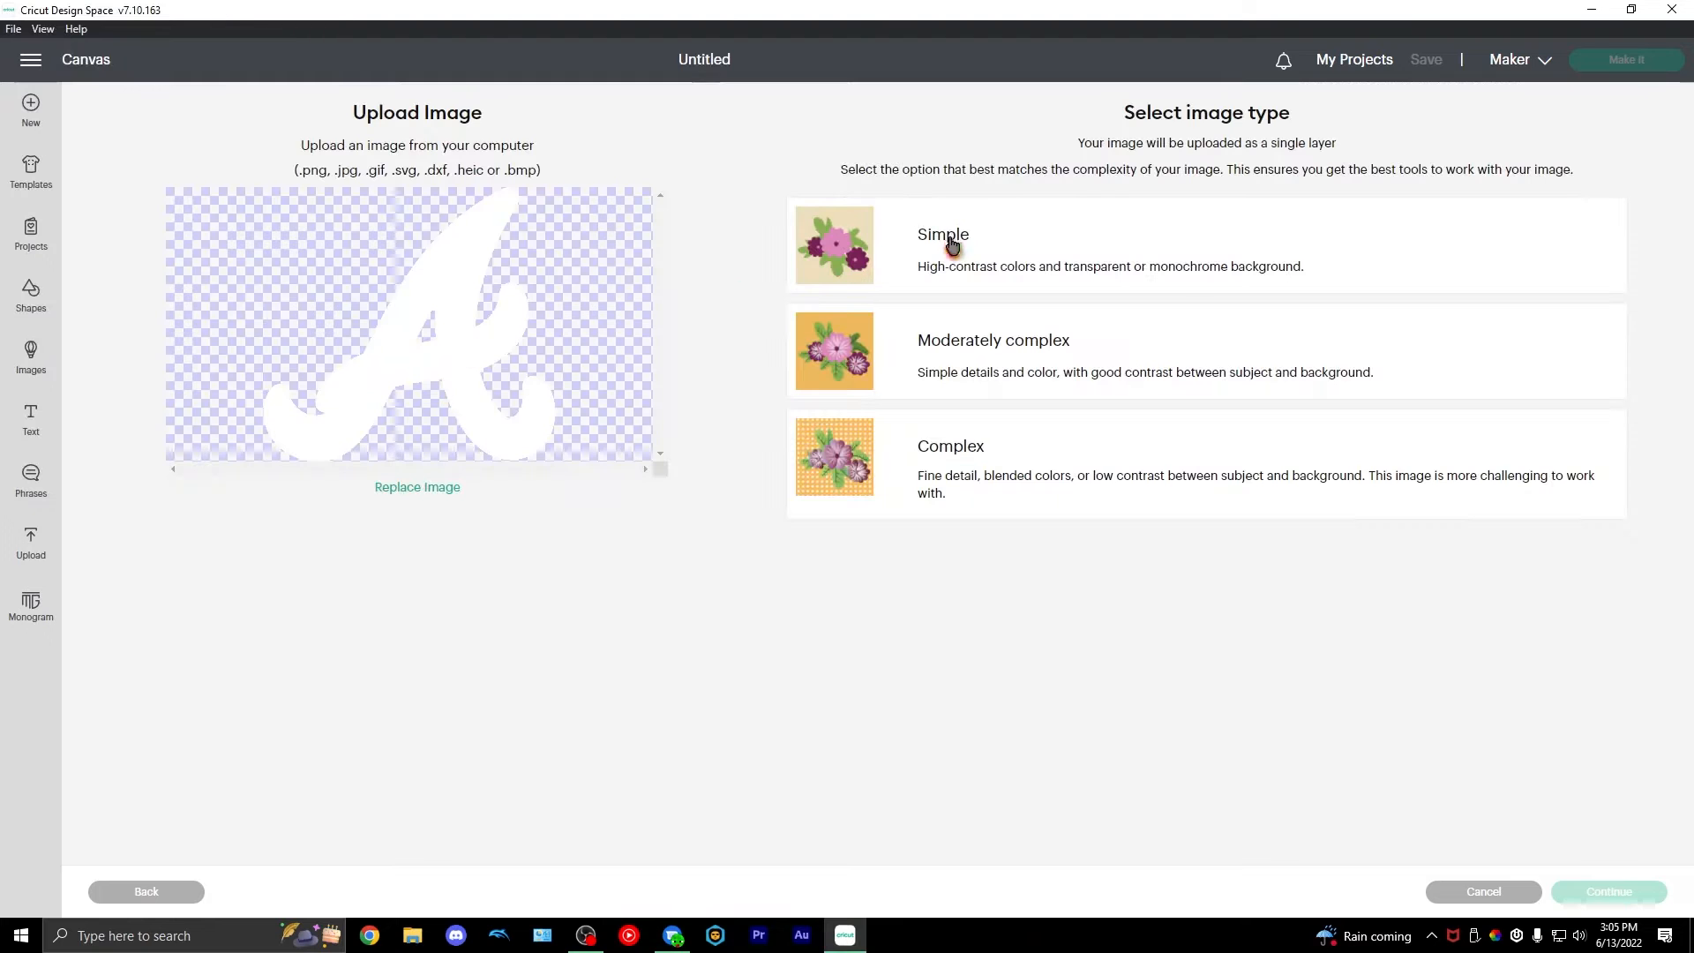
# - Set braves_shadow to the Simple image type, keep its background as is, and upload it as a Cut Image
pyautogui.click(951, 246)
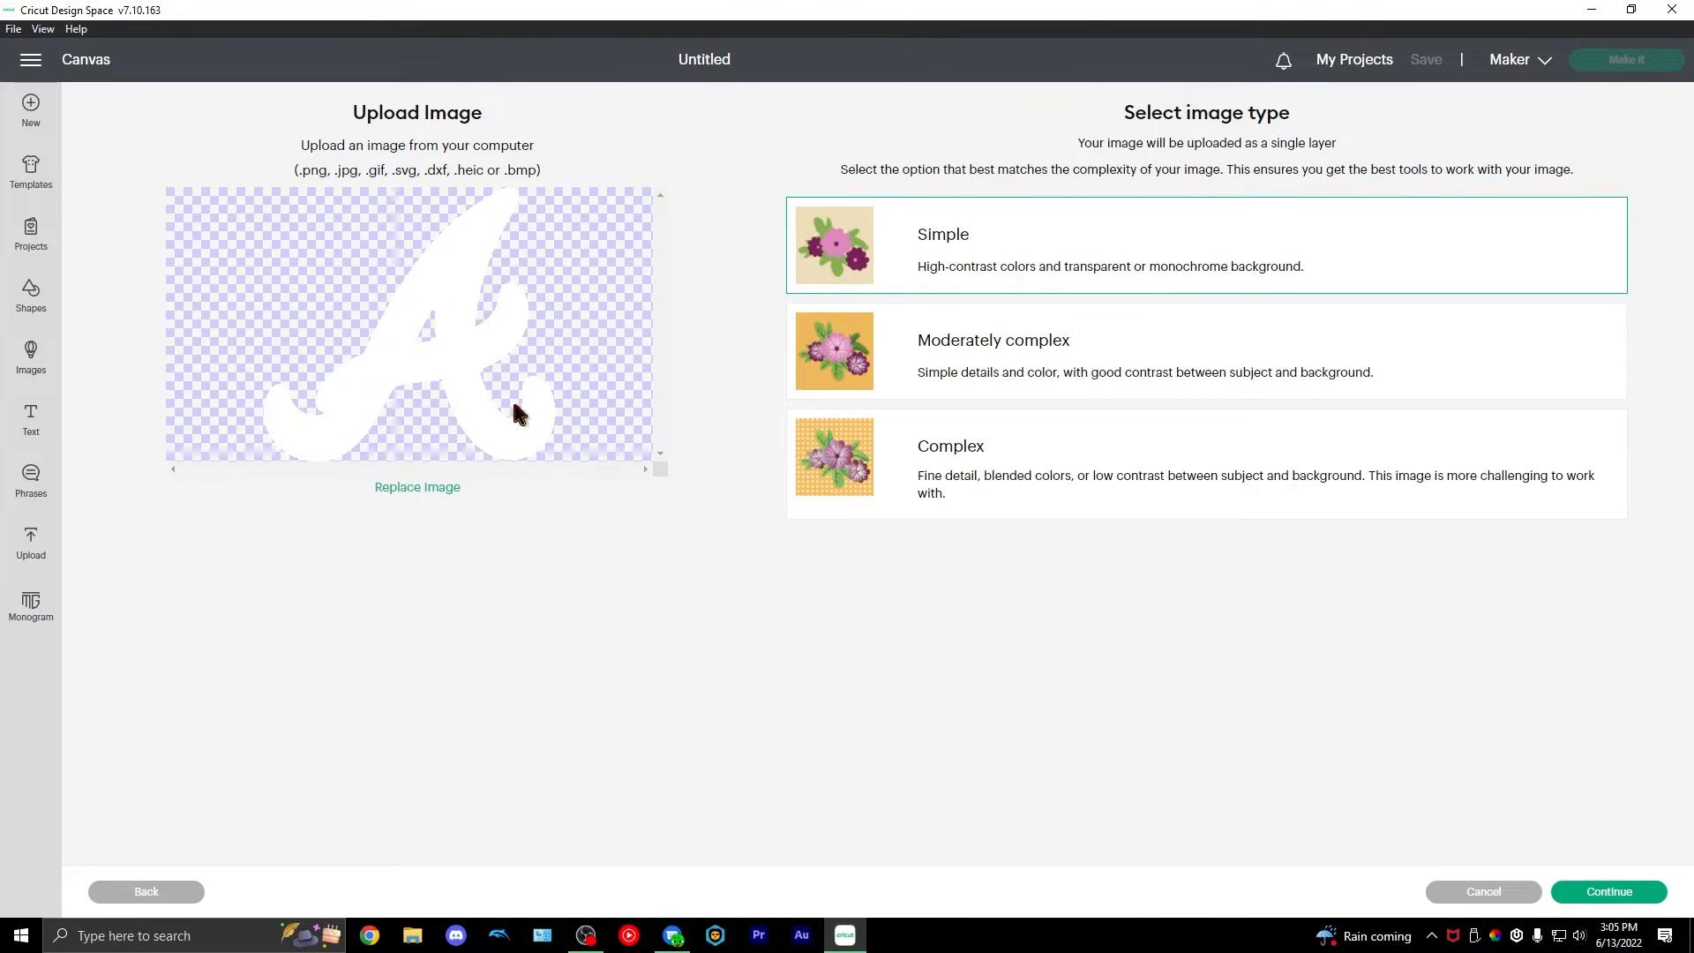
pyautogui.click(1604, 891)
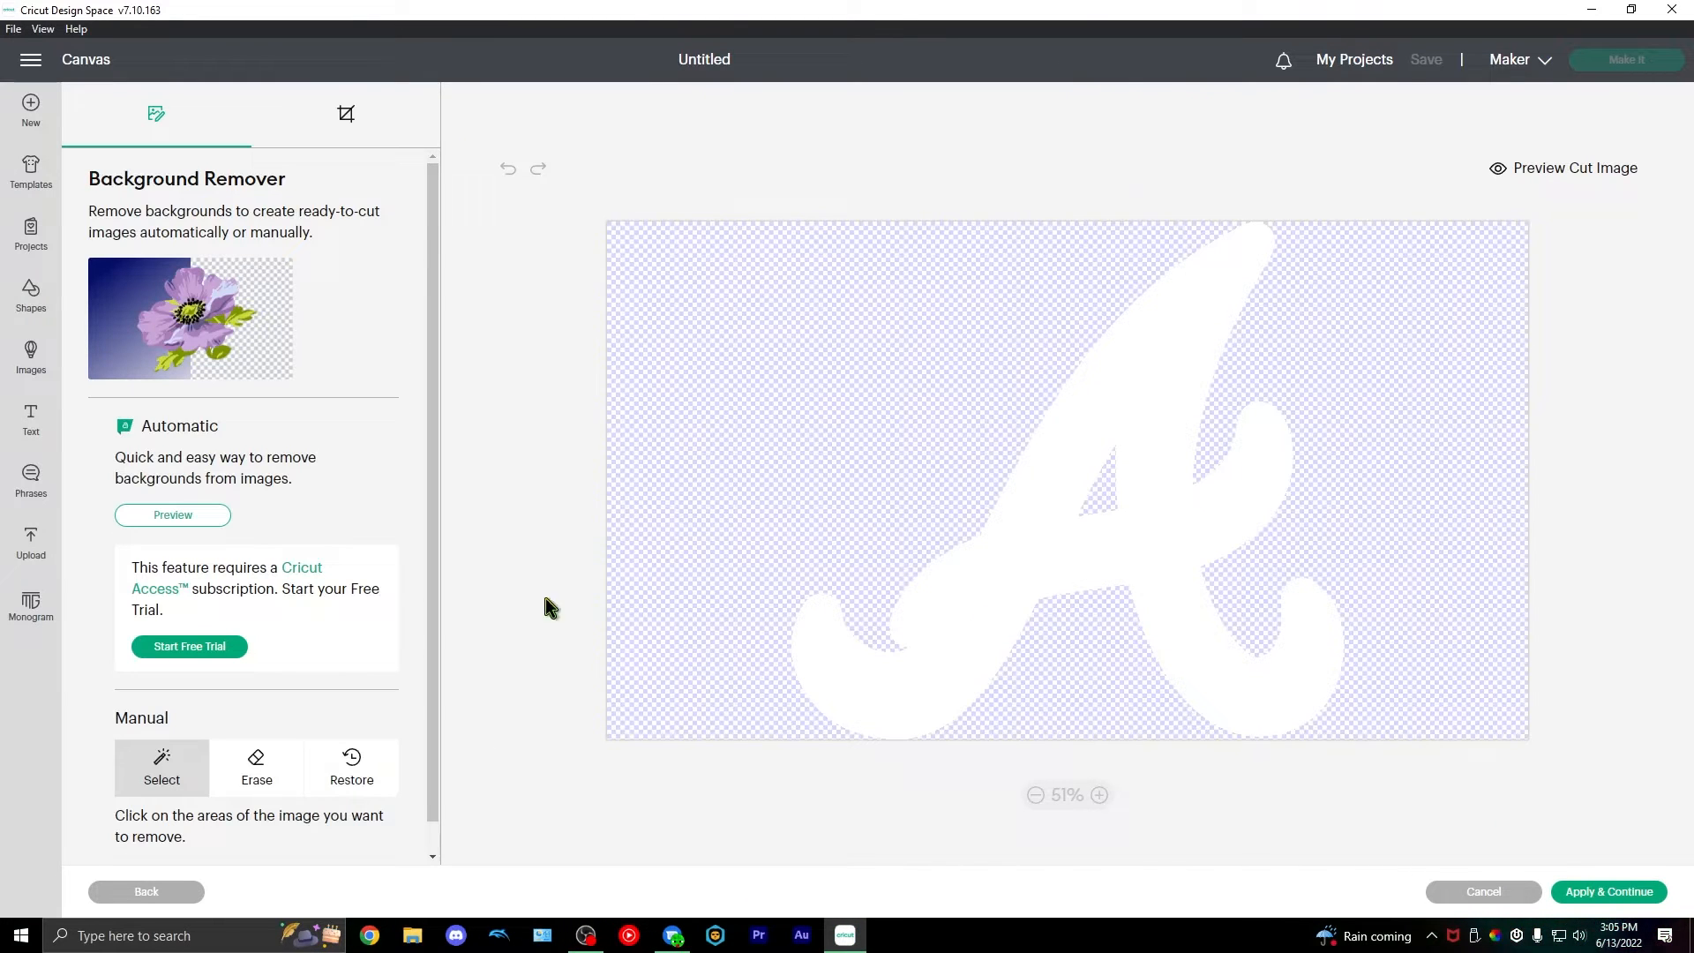
pyautogui.click(1634, 902)
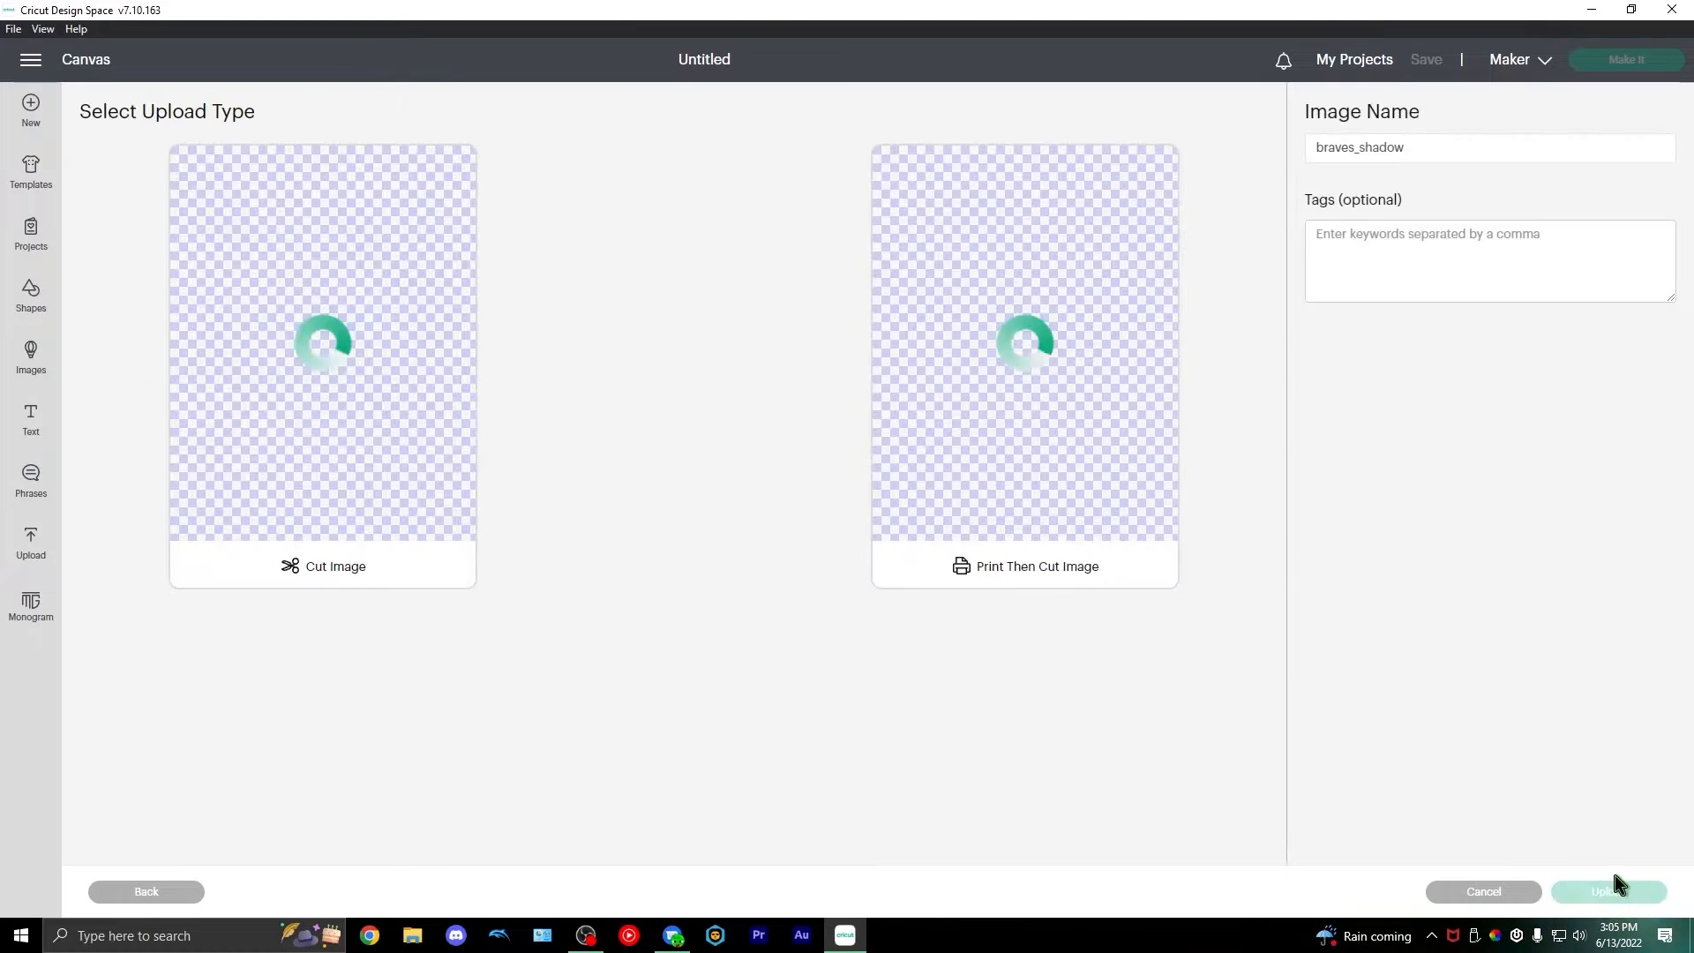
pyautogui.click(442, 441)
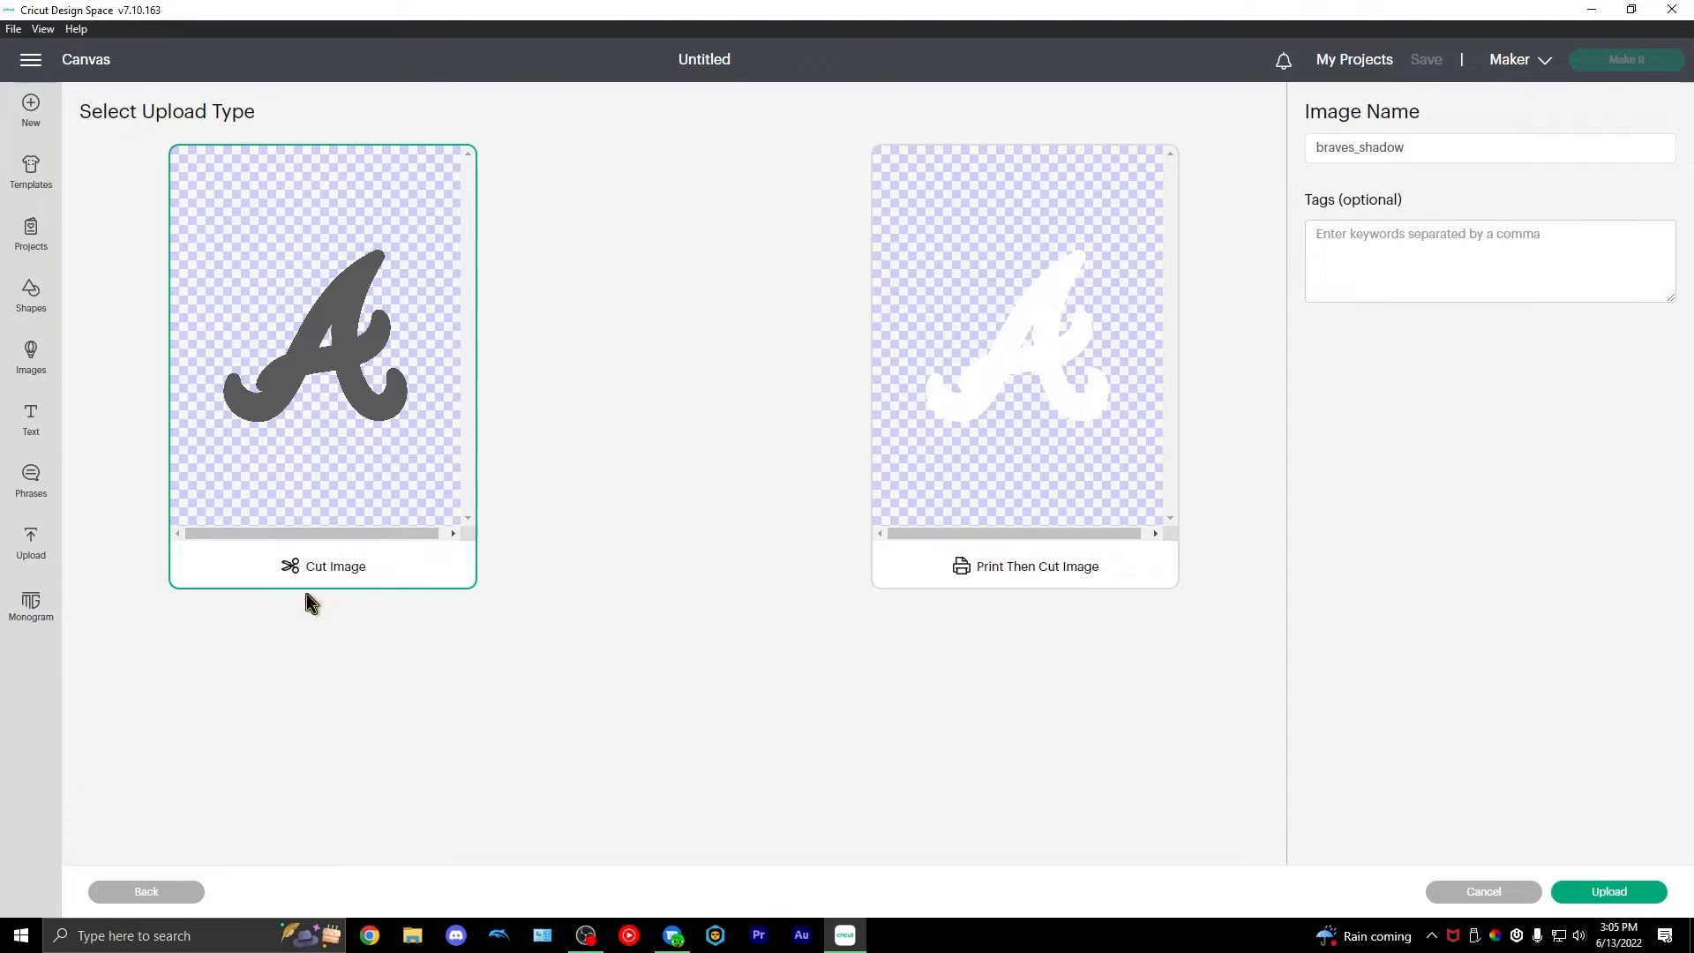
pyautogui.click(1631, 893)
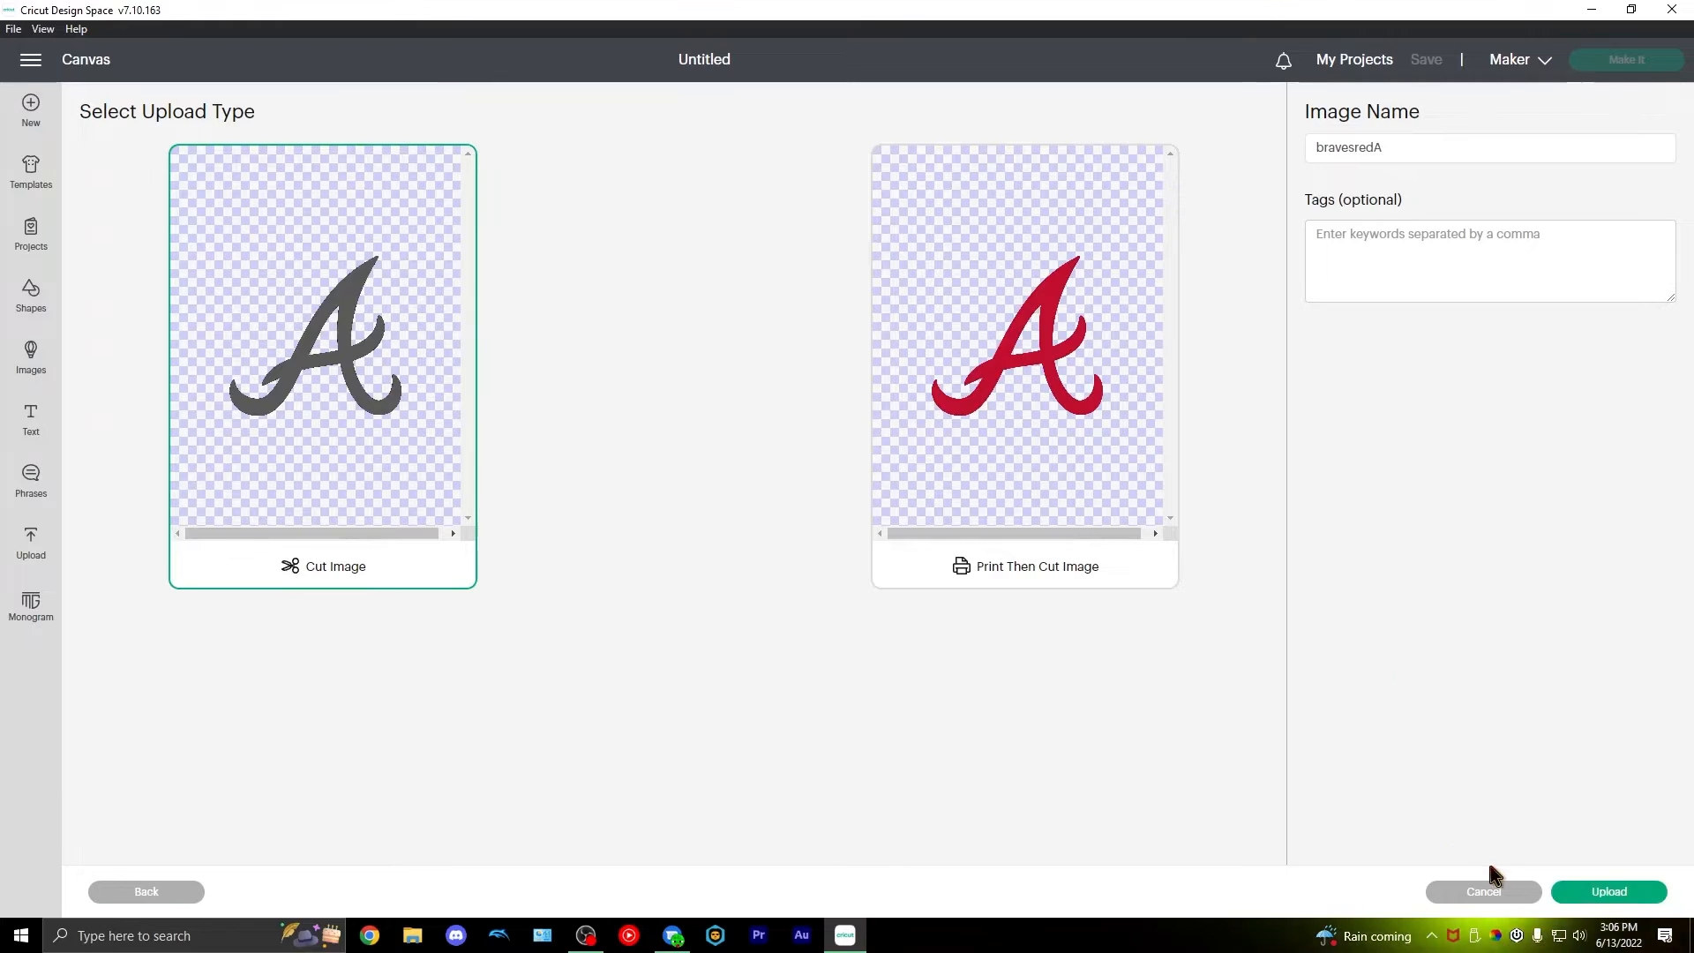
# - Upload bravesredA and both number 4 images as cut images
pyautogui.click(1623, 893)
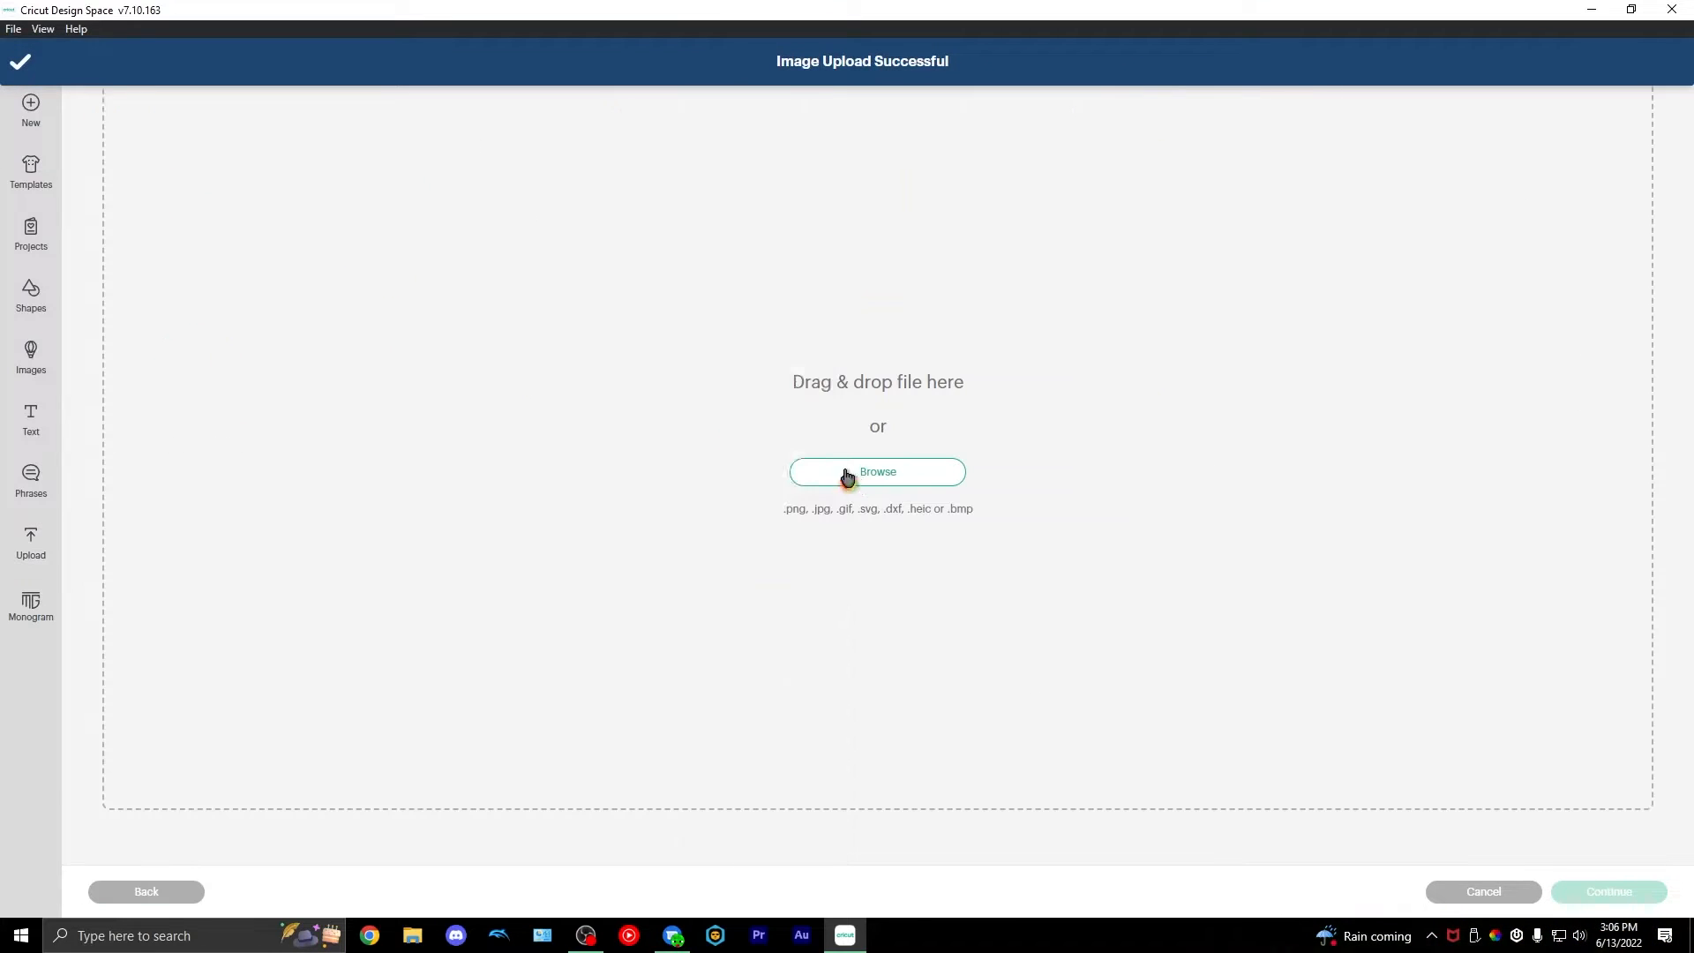
pyautogui.click(878, 474)
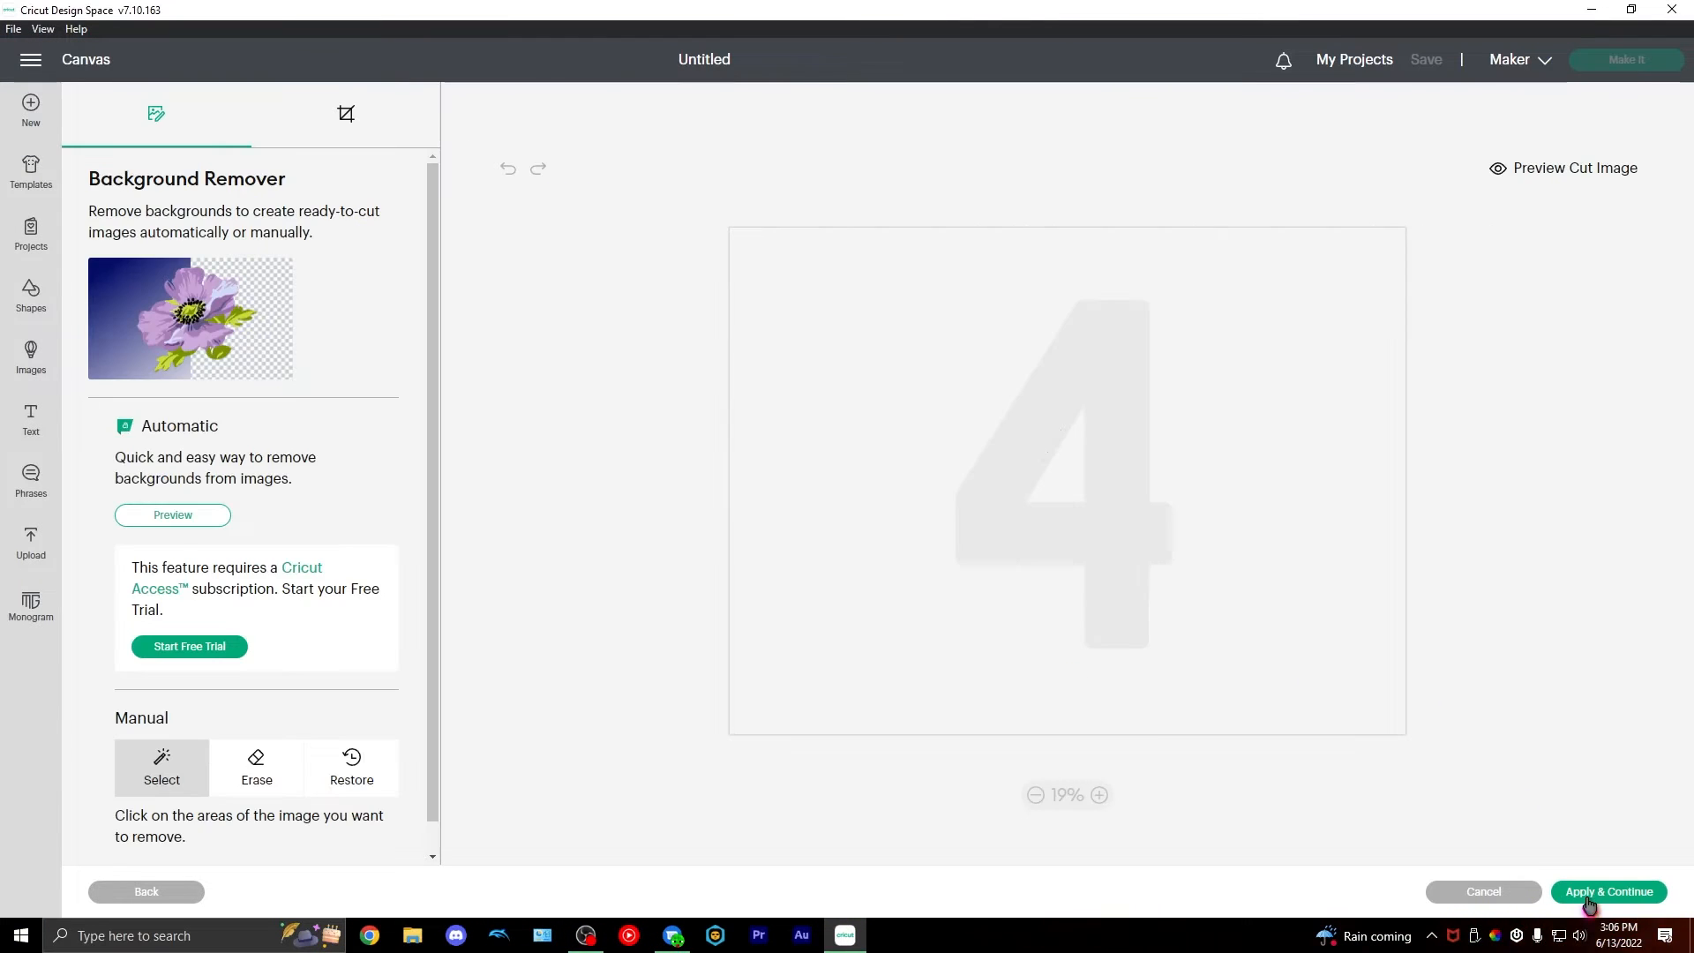
pyautogui.click(1588, 893)
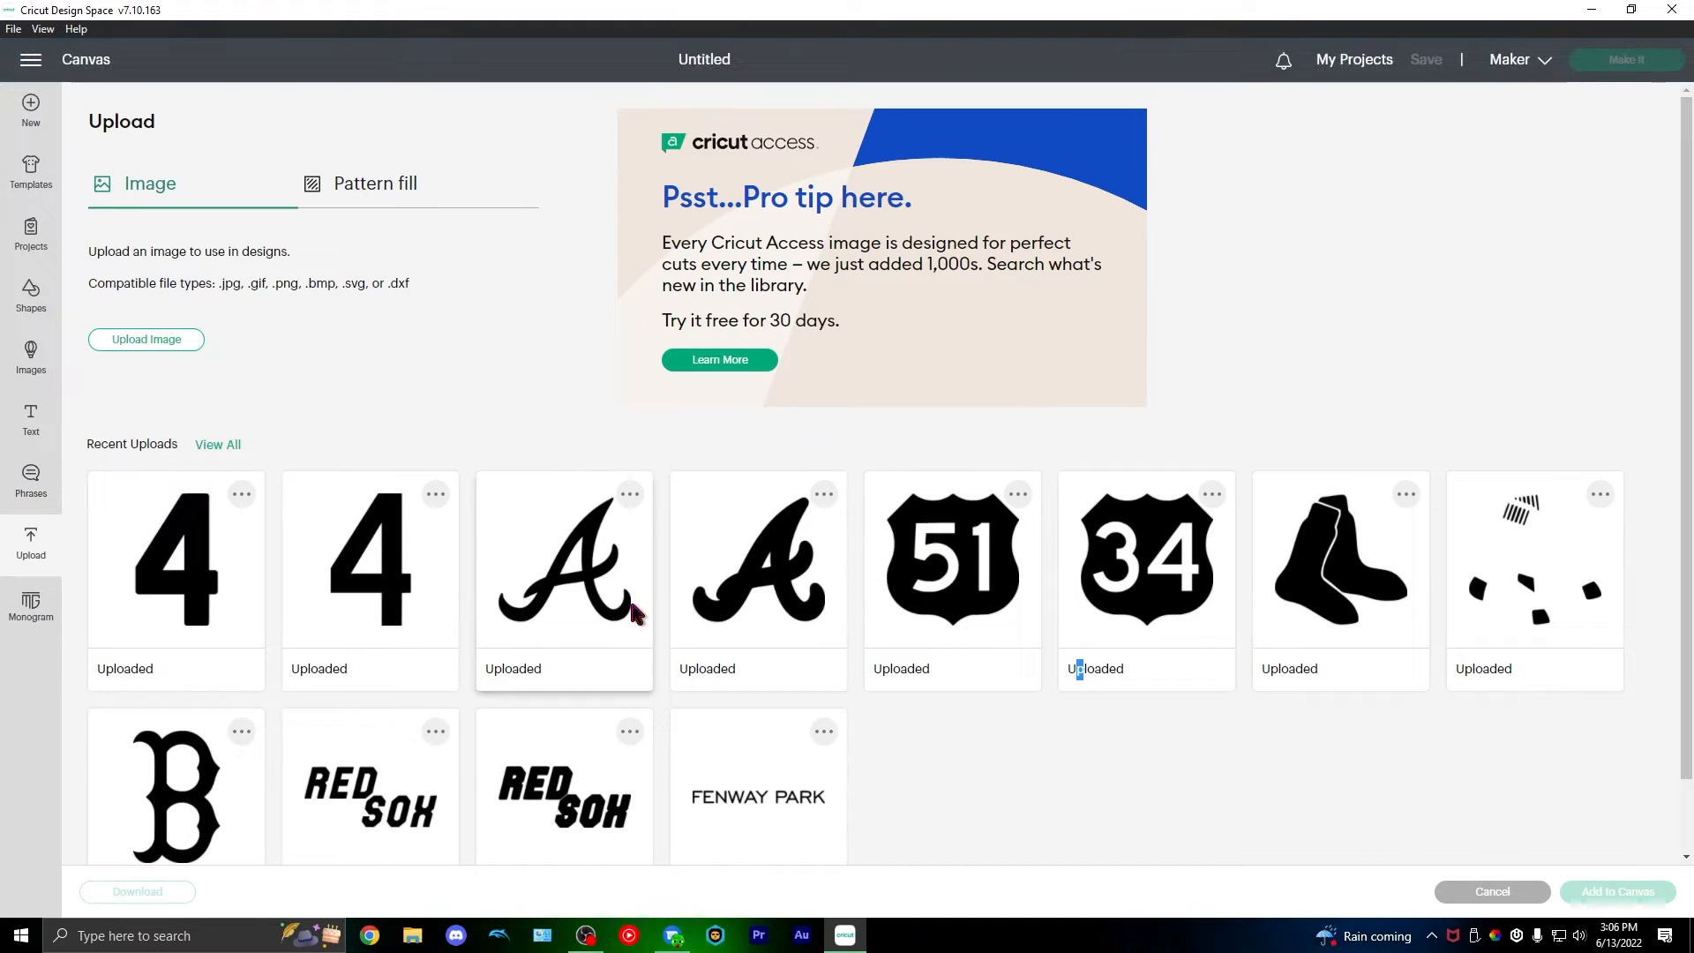
# - Add the two uploaded Braves A images to the canvas together
pyautogui.click(617, 565)
pyautogui.click(759, 565)
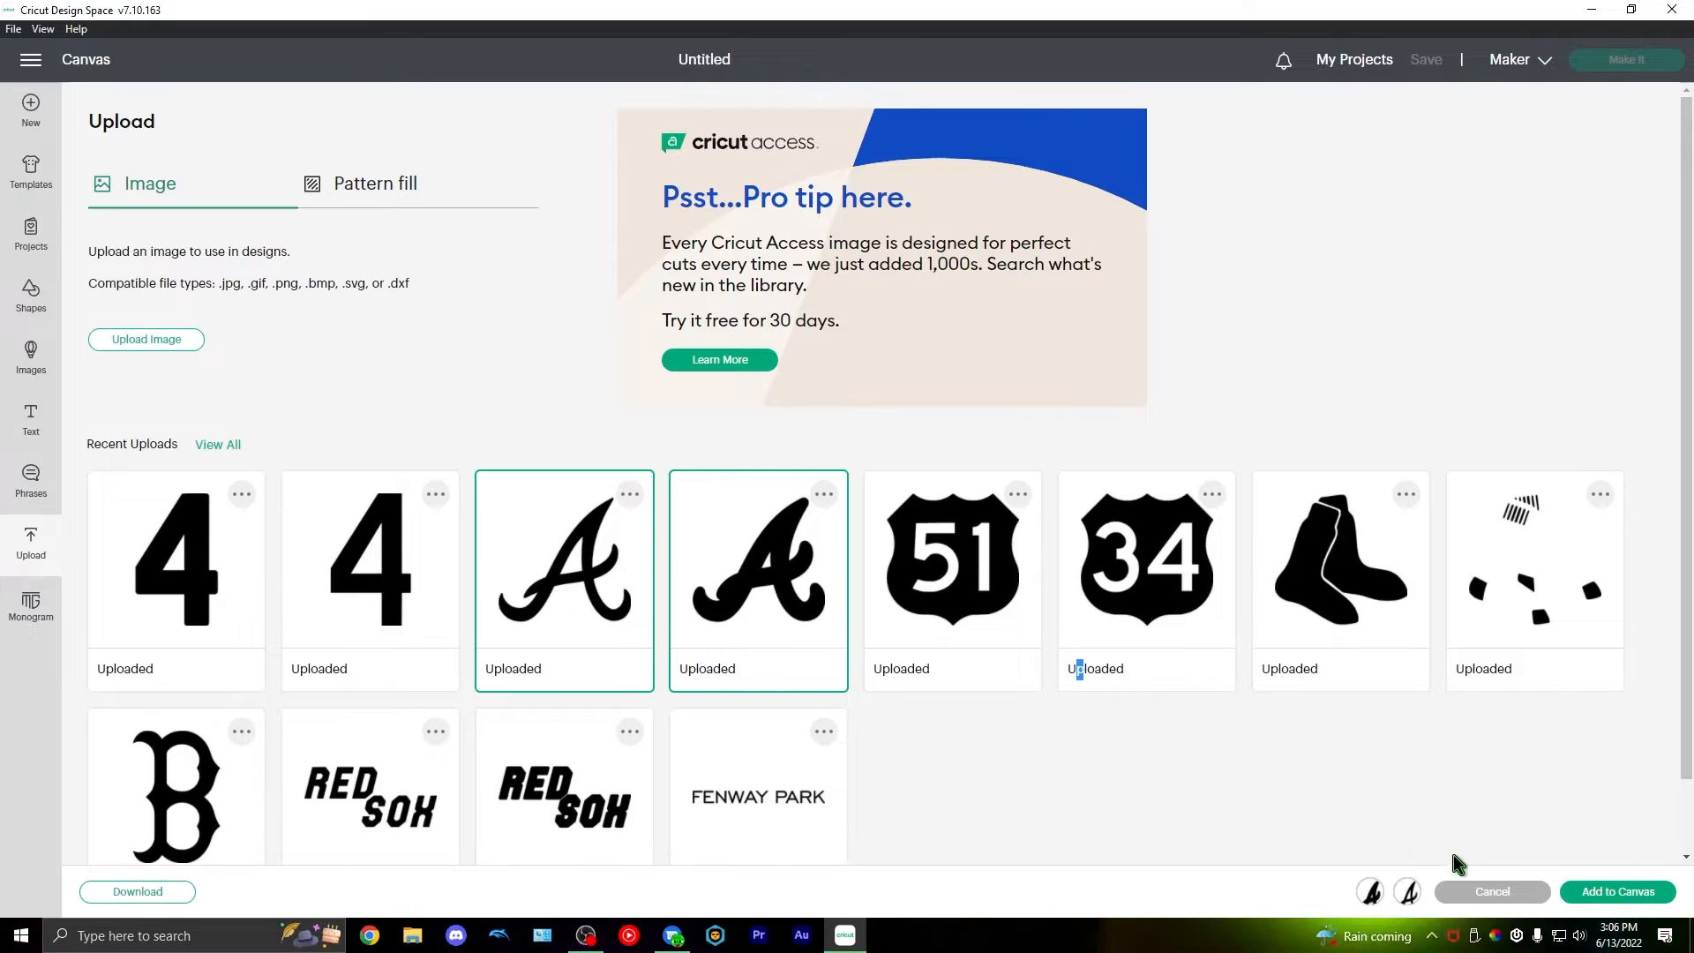
pyautogui.click(1619, 891)
# - Scale both Braves A layers down together to about 7.96 by 7.47 inches
pyautogui.scroll(-1, 247, 715)
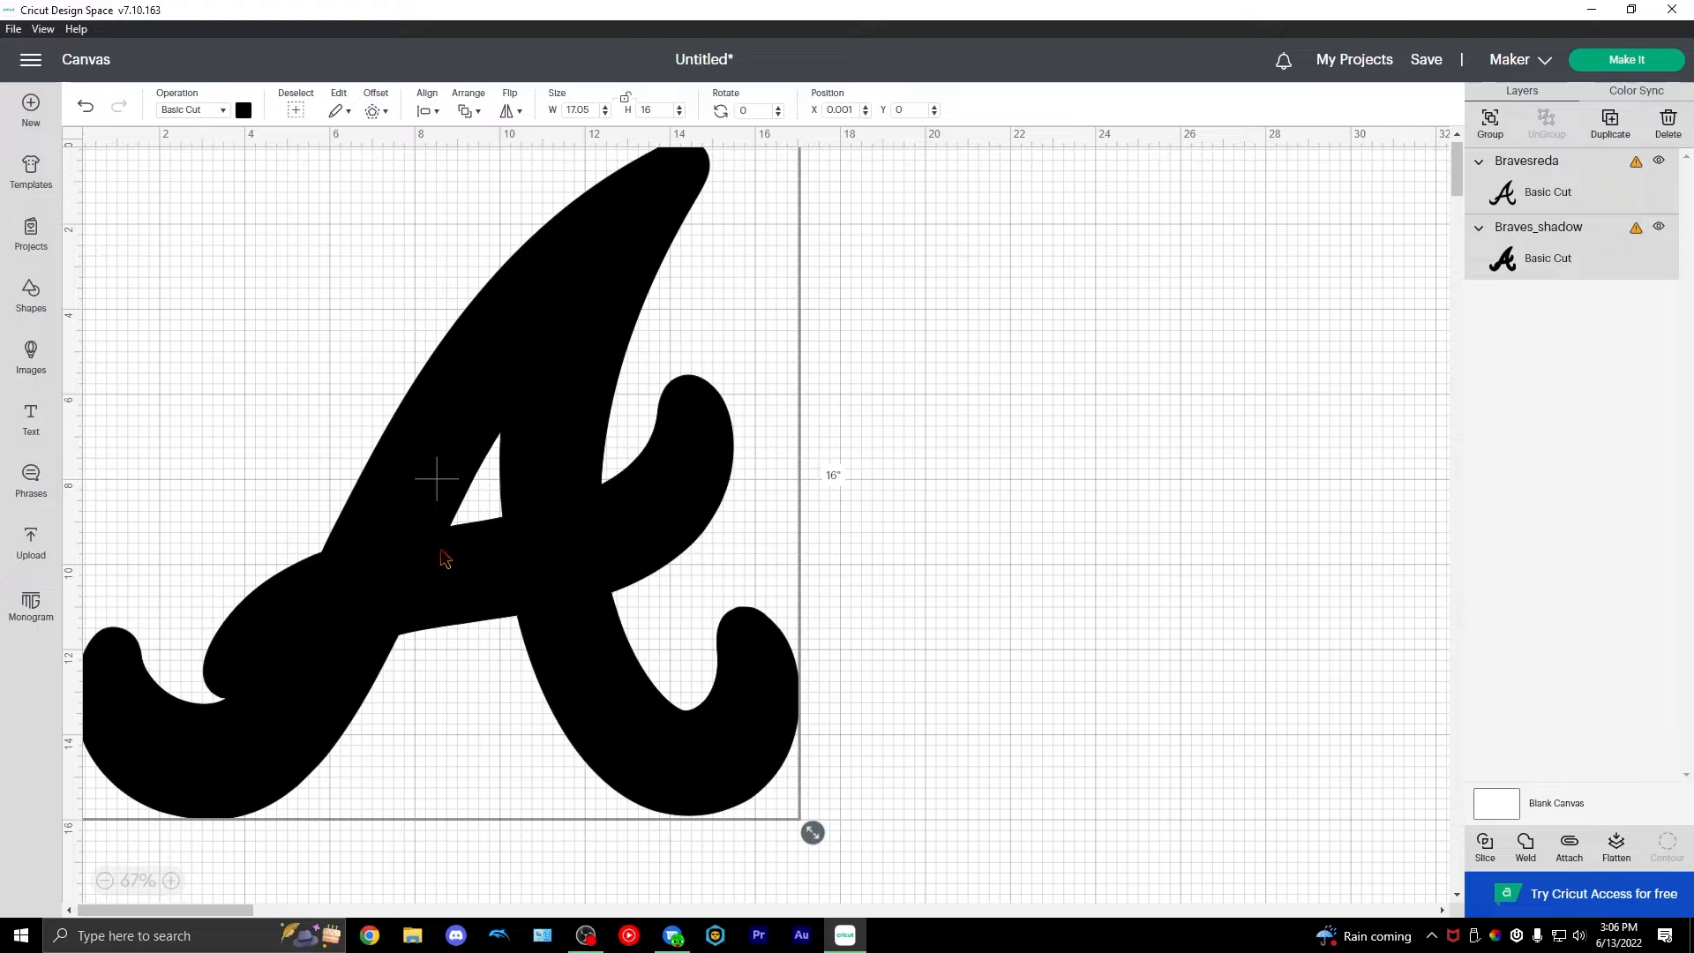
pyautogui.scroll(1, 692, 660)
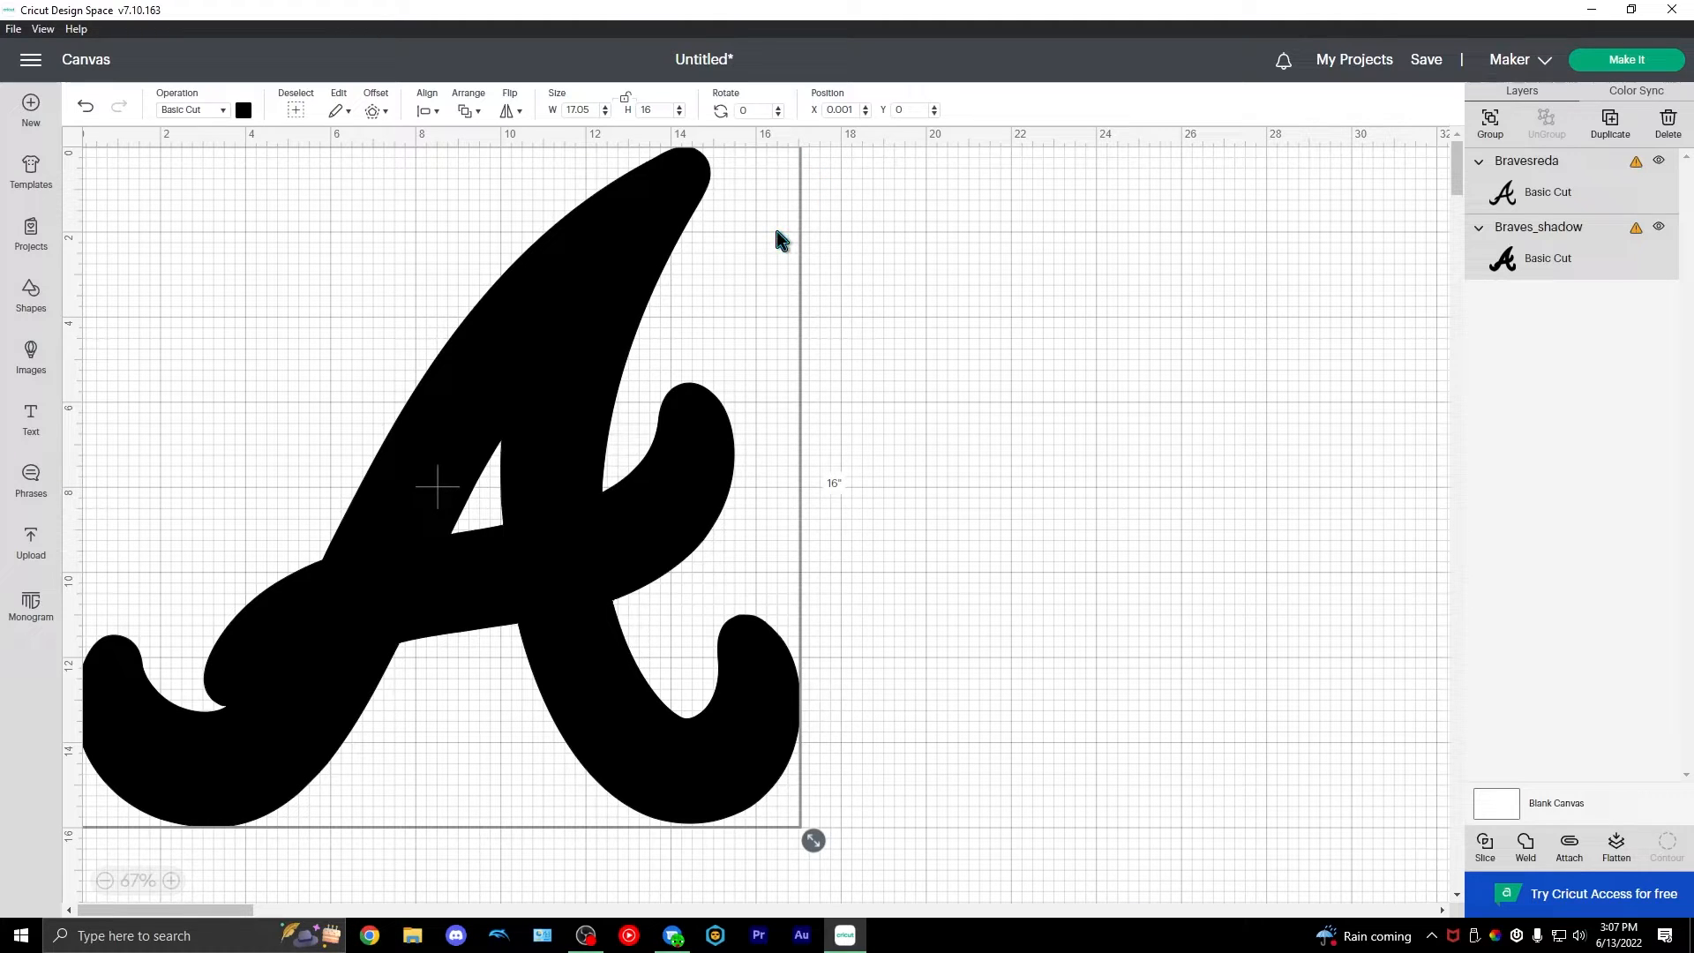
pyautogui.moveTo(812, 840); pyautogui.dragTo(367, 478)
pyautogui.scroll(4, 179, 437)
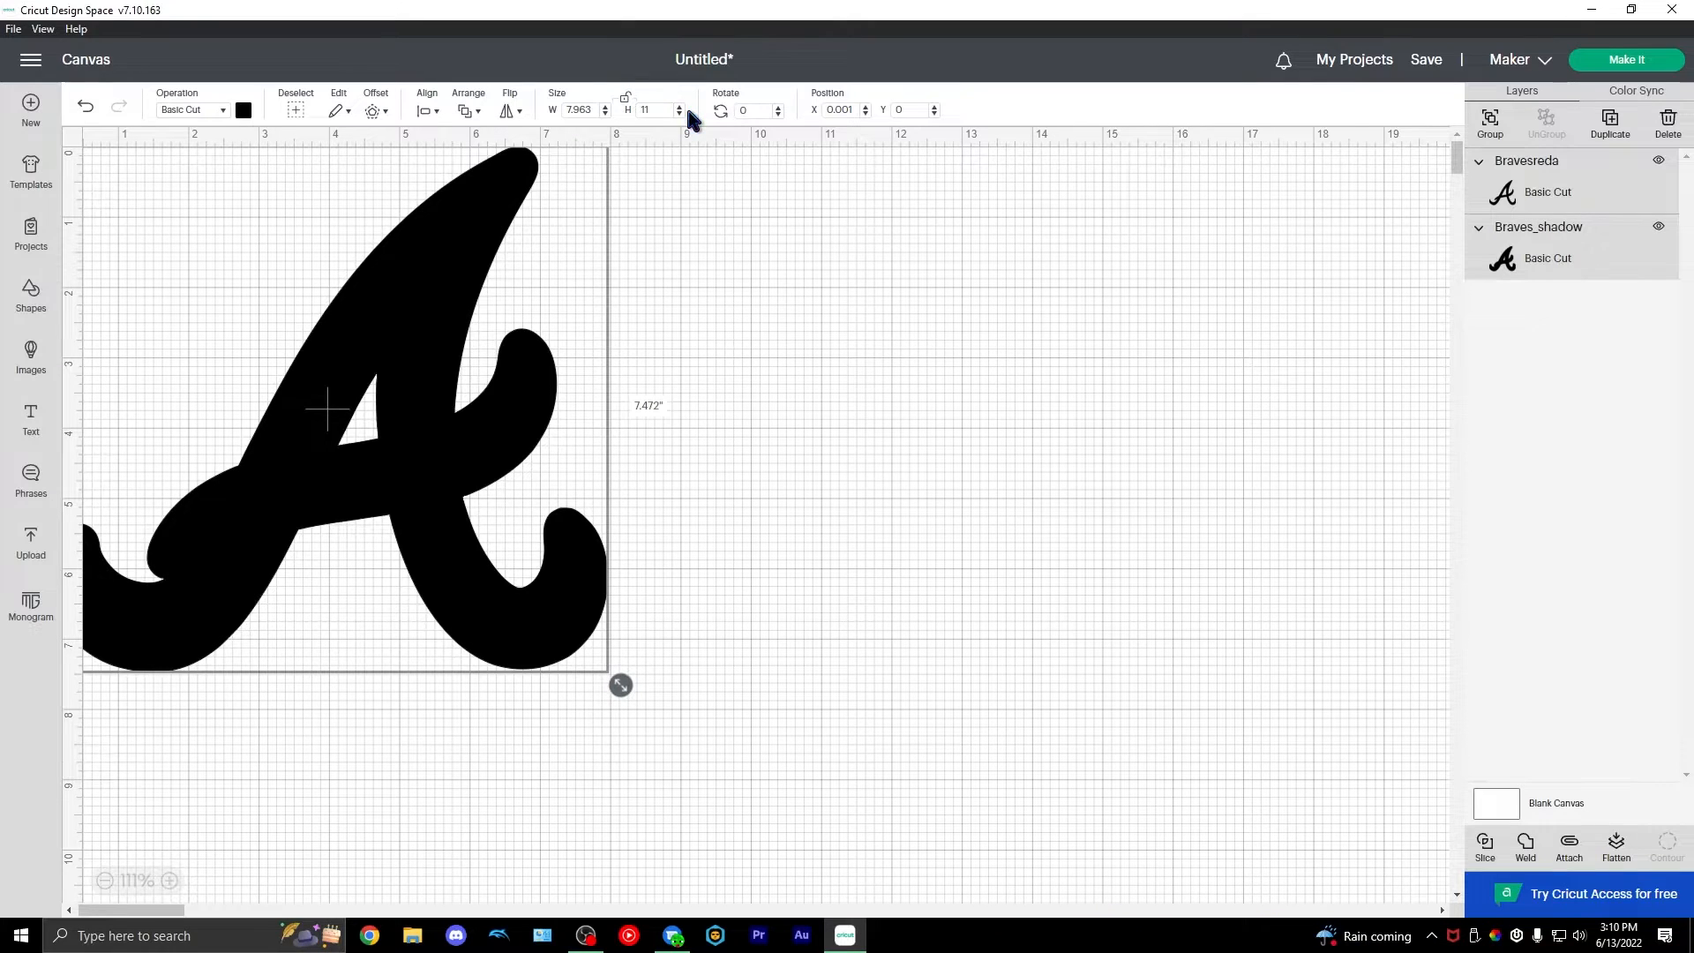
# - Try setting the height of both Braves A layers to 11 inches without locked proportions, and undo the change
pyautogui.press('Return')
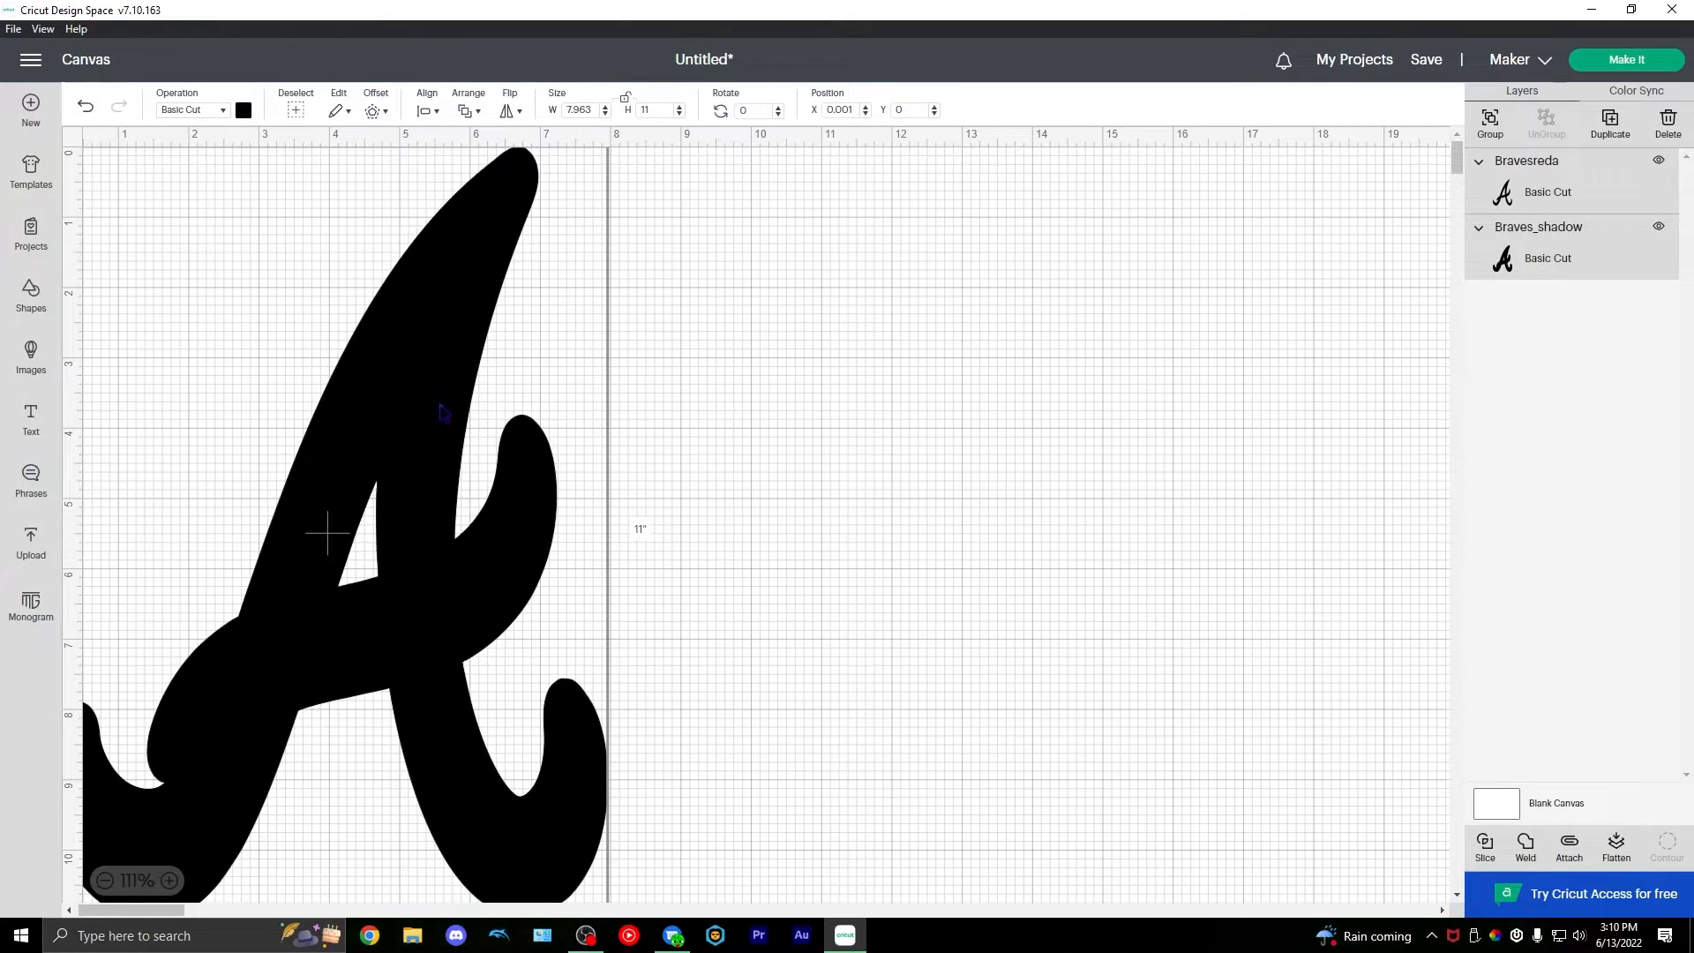
pyautogui.scroll(-2, 465, 788)
pyautogui.hotkey('ctrl', 'z')
pyautogui.scroll(2, 450, 537)
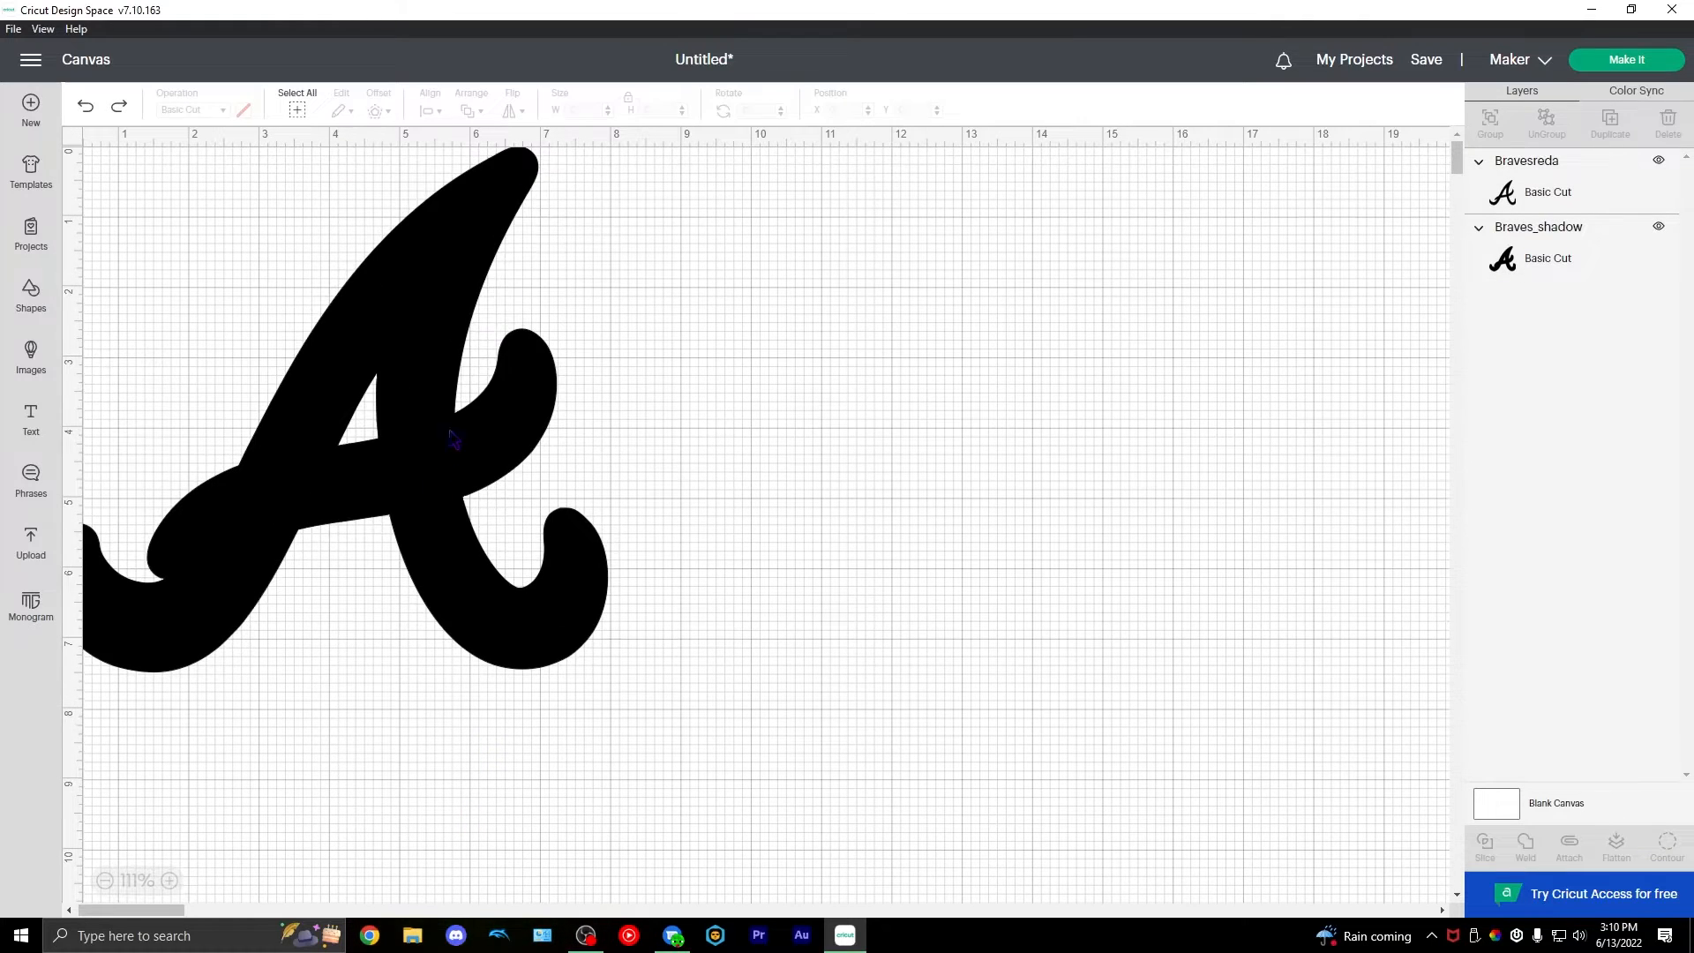
# - Reposition both Braves A layers together at the canvas origin, enlarged to about 11.19 by 10.5 inches
pyautogui.click(500, 389)
pyautogui.hotkey('ctrl', 'a')
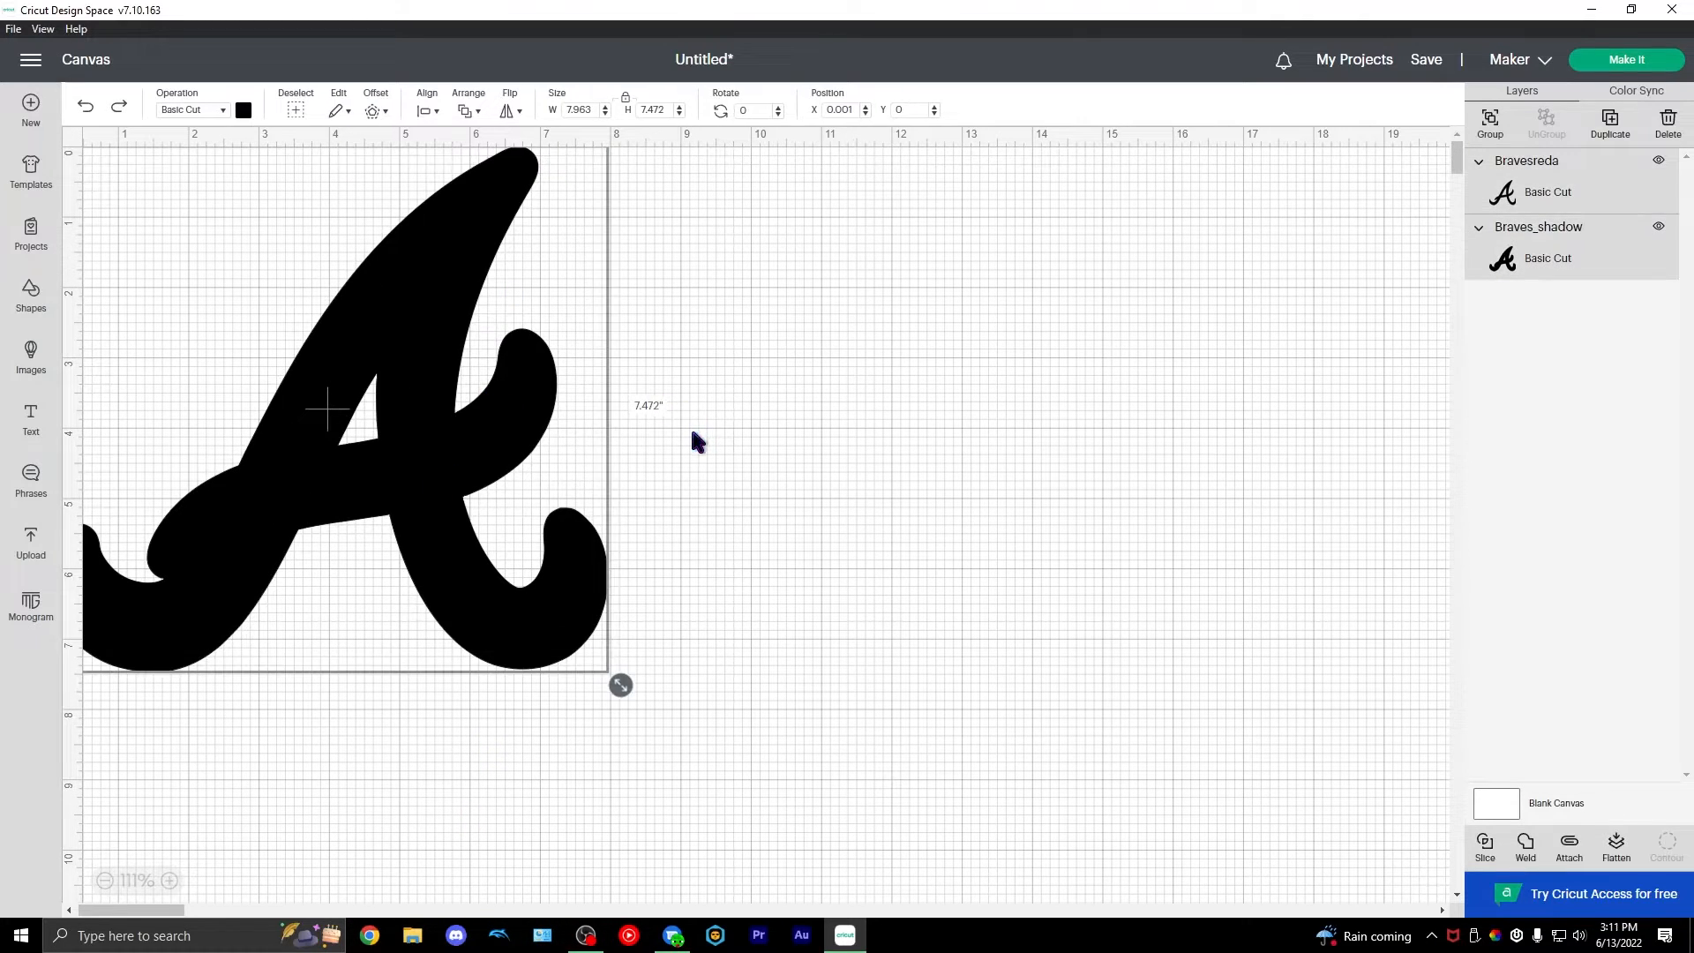
pyautogui.moveTo(483, 440); pyautogui.dragTo(355, 285)
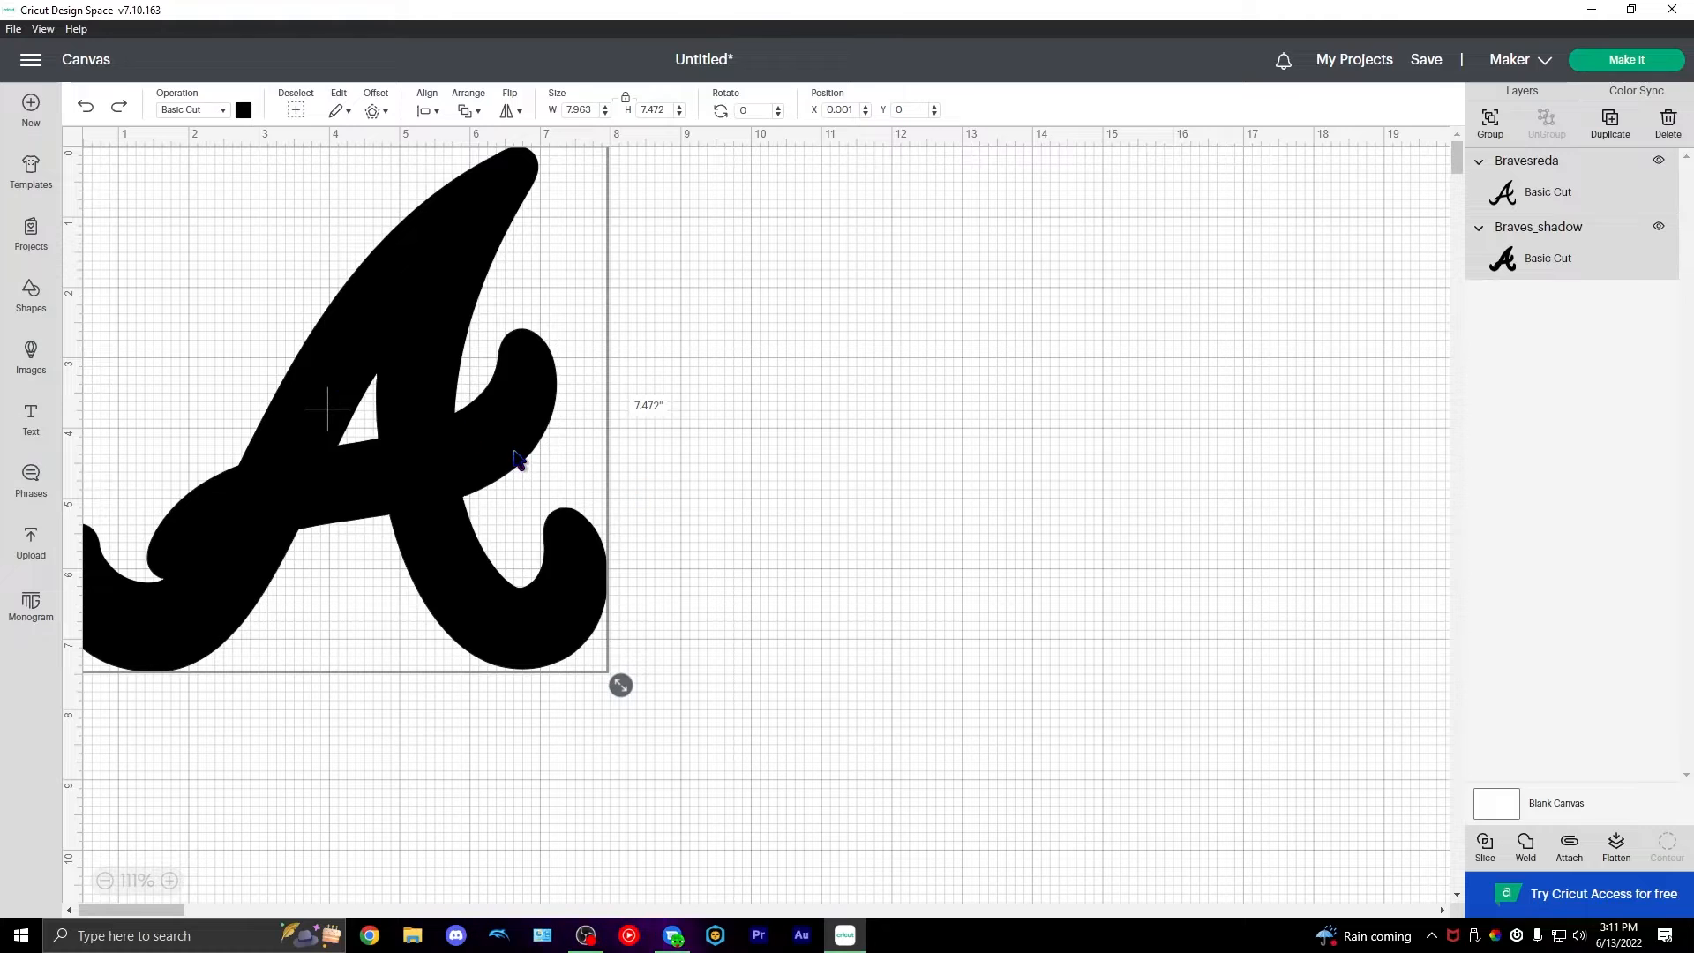
pyautogui.hotkey('ctrl', 'y')
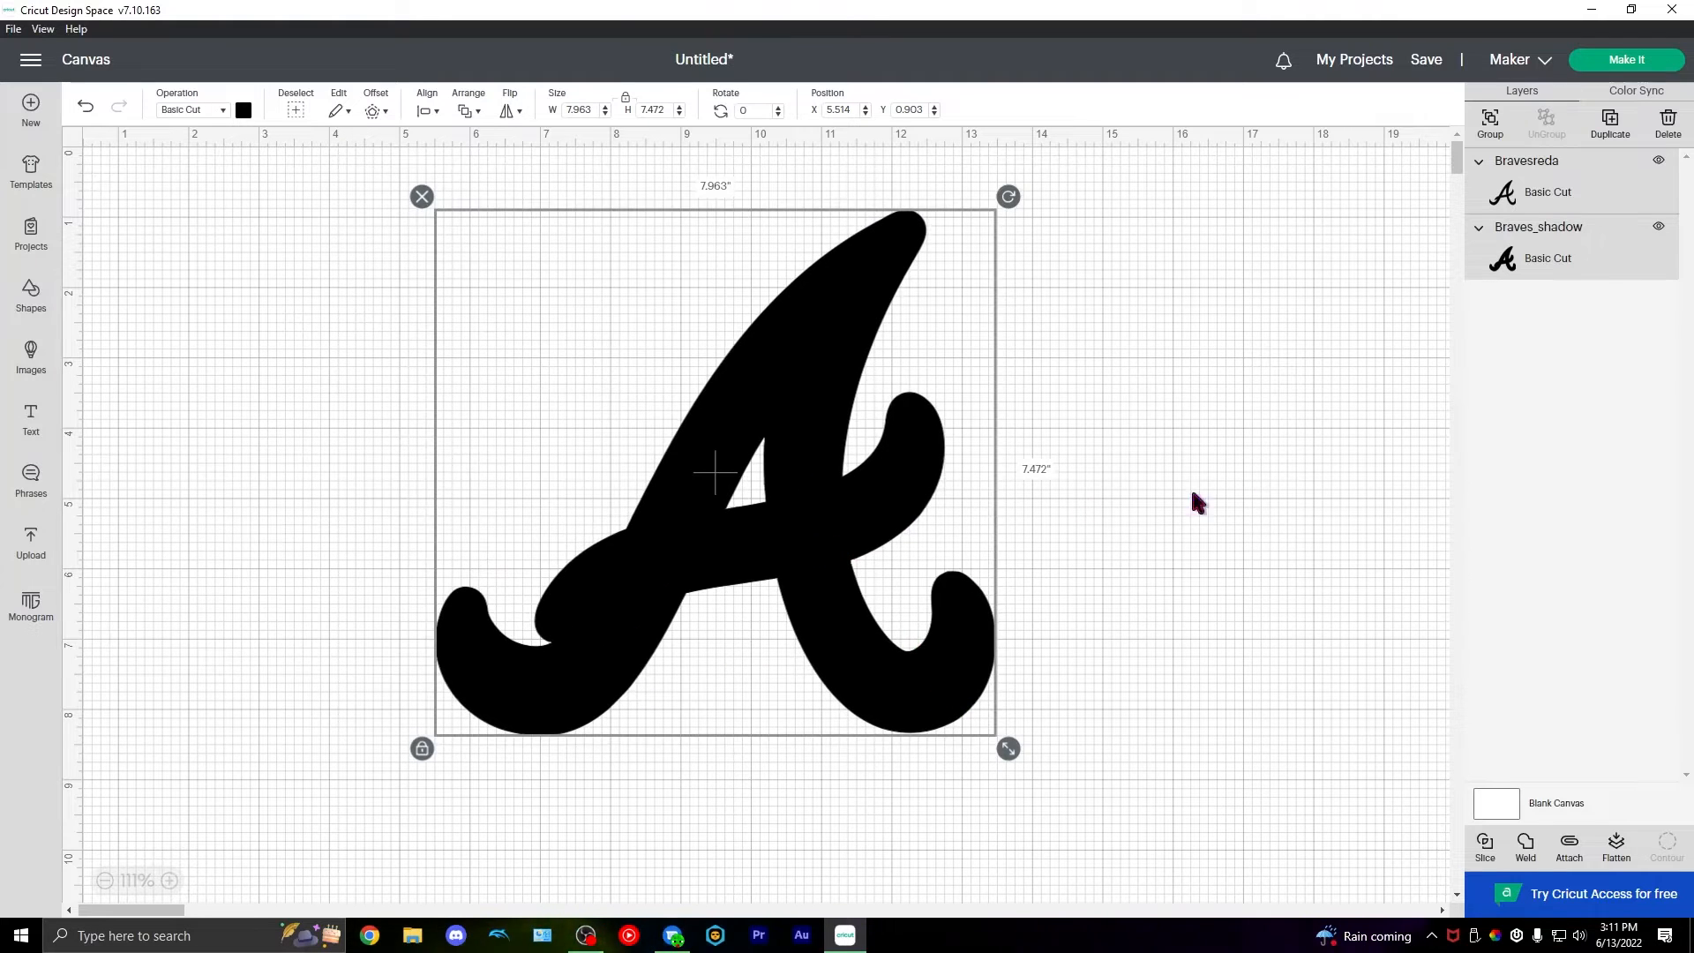
pyautogui.moveTo(849, 589); pyautogui.dragTo(106, 311)
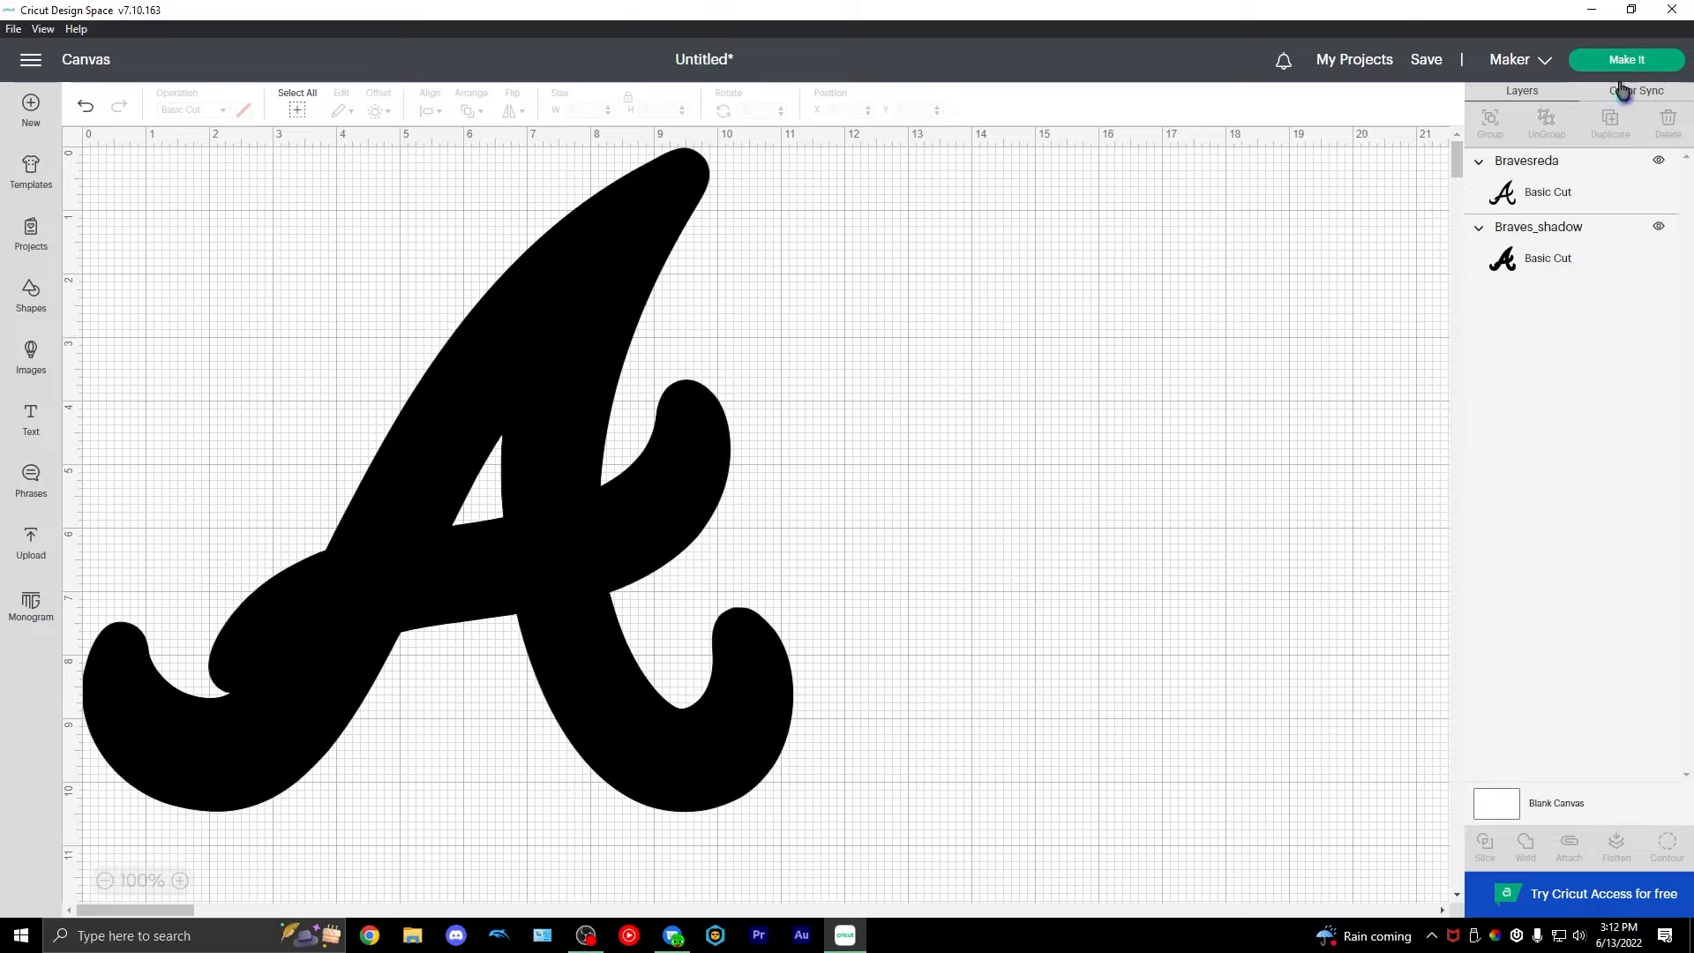
# - Check the size of the Bravesreda layer alone and of both Braves A layers selected together
pyautogui.click(410, 517)
pyautogui.hotkey('ctrl', 'z')
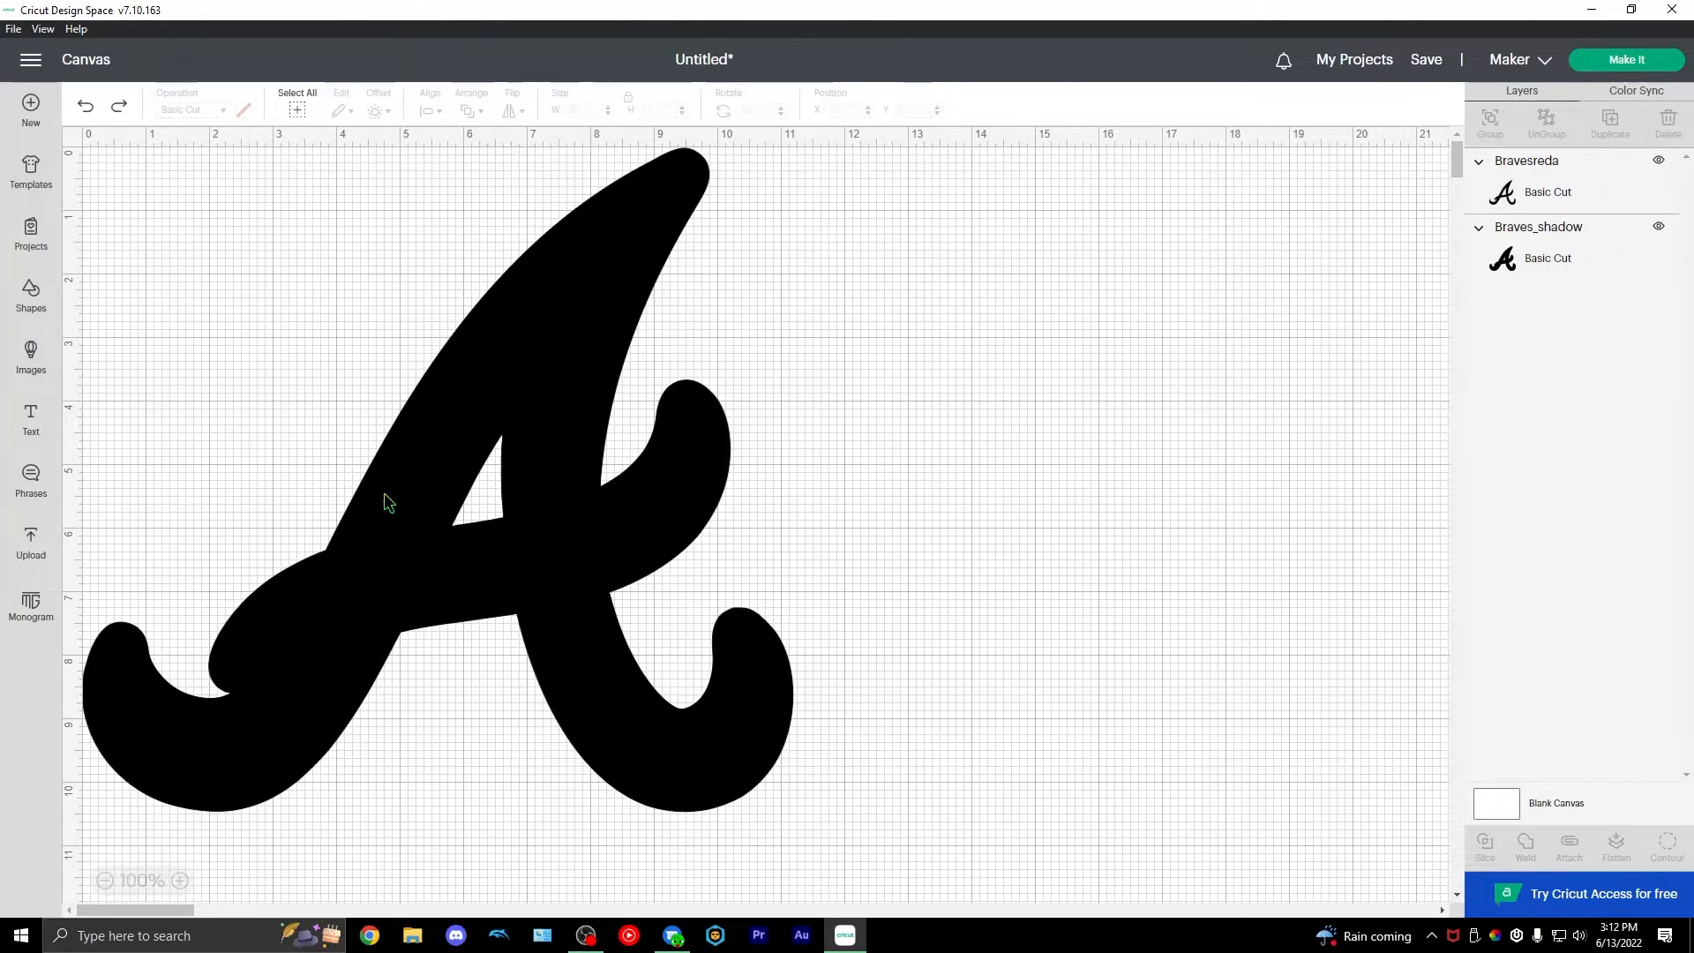
pyautogui.click(443, 474)
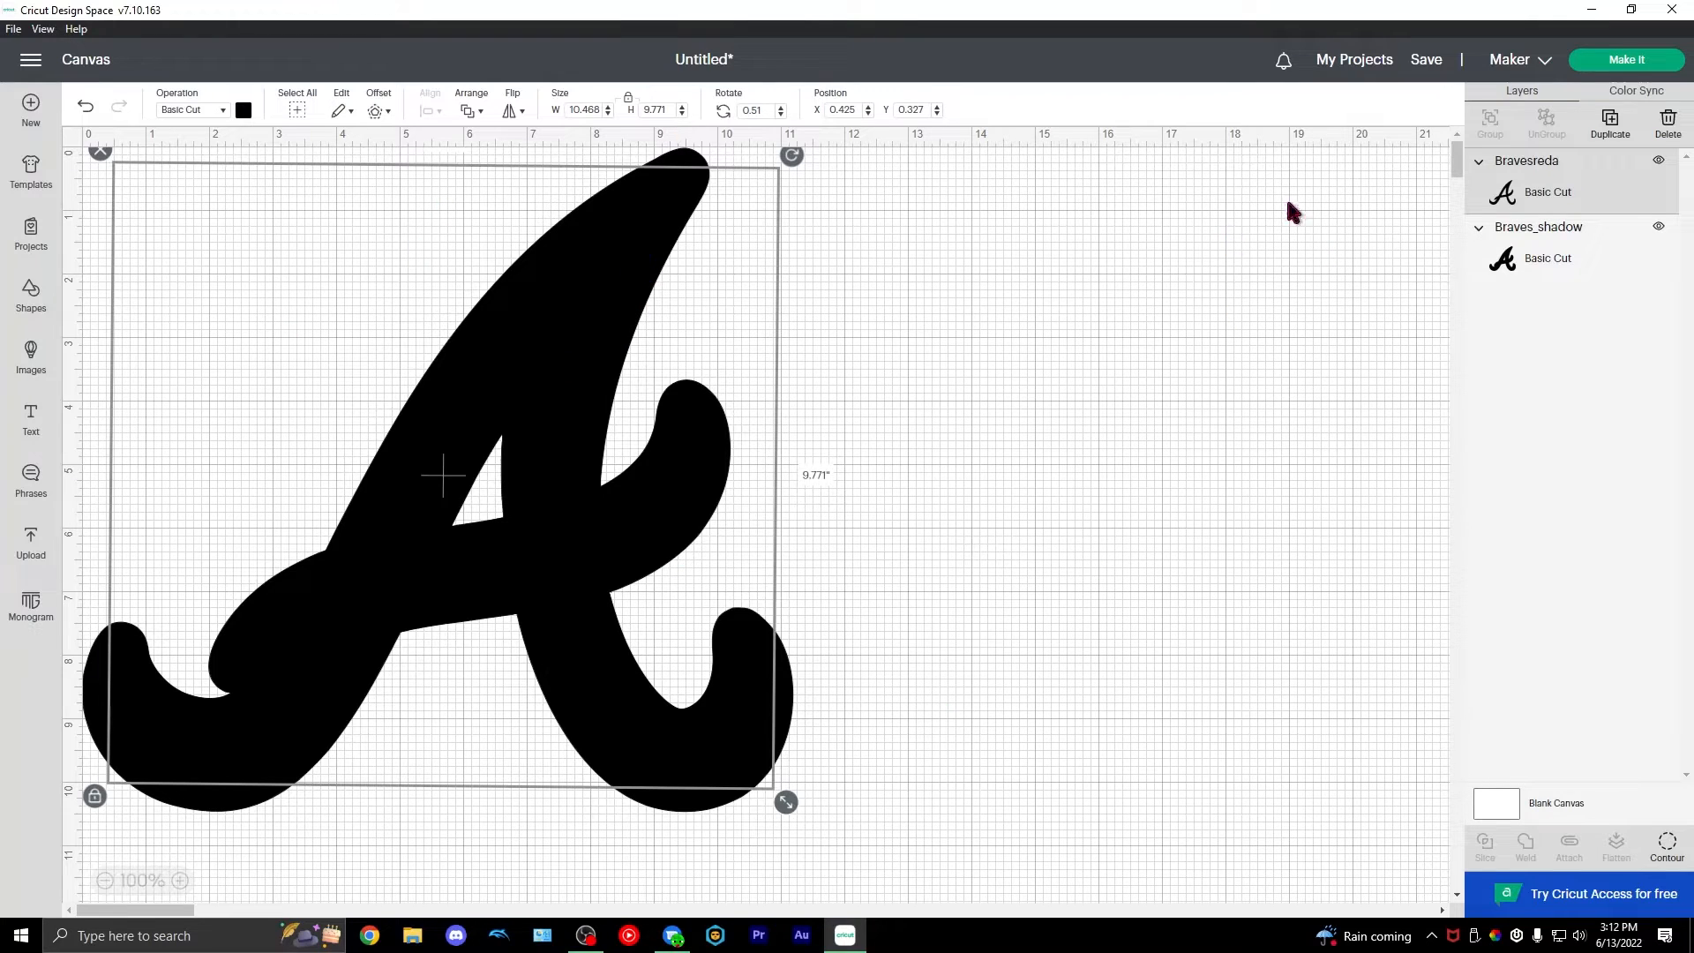
pyautogui.click(1553, 246)
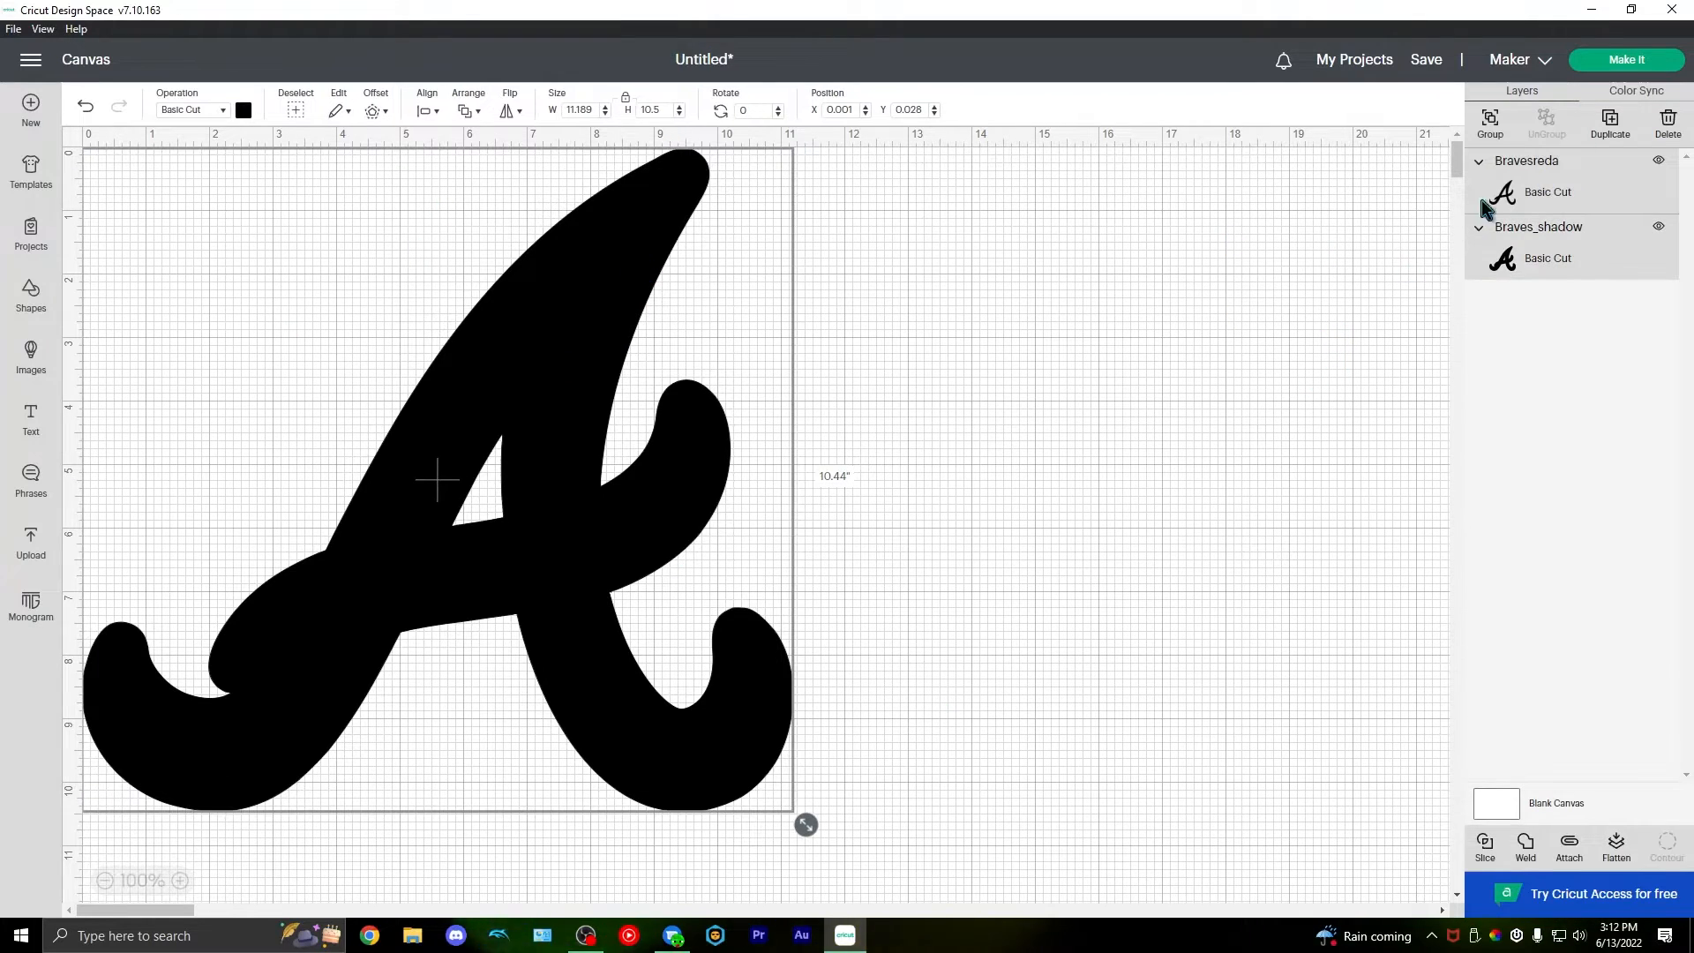
# - Send the project to mat preparation and turn on mirroring for both 12 in x 12 in mats
pyautogui.click(1626, 59)
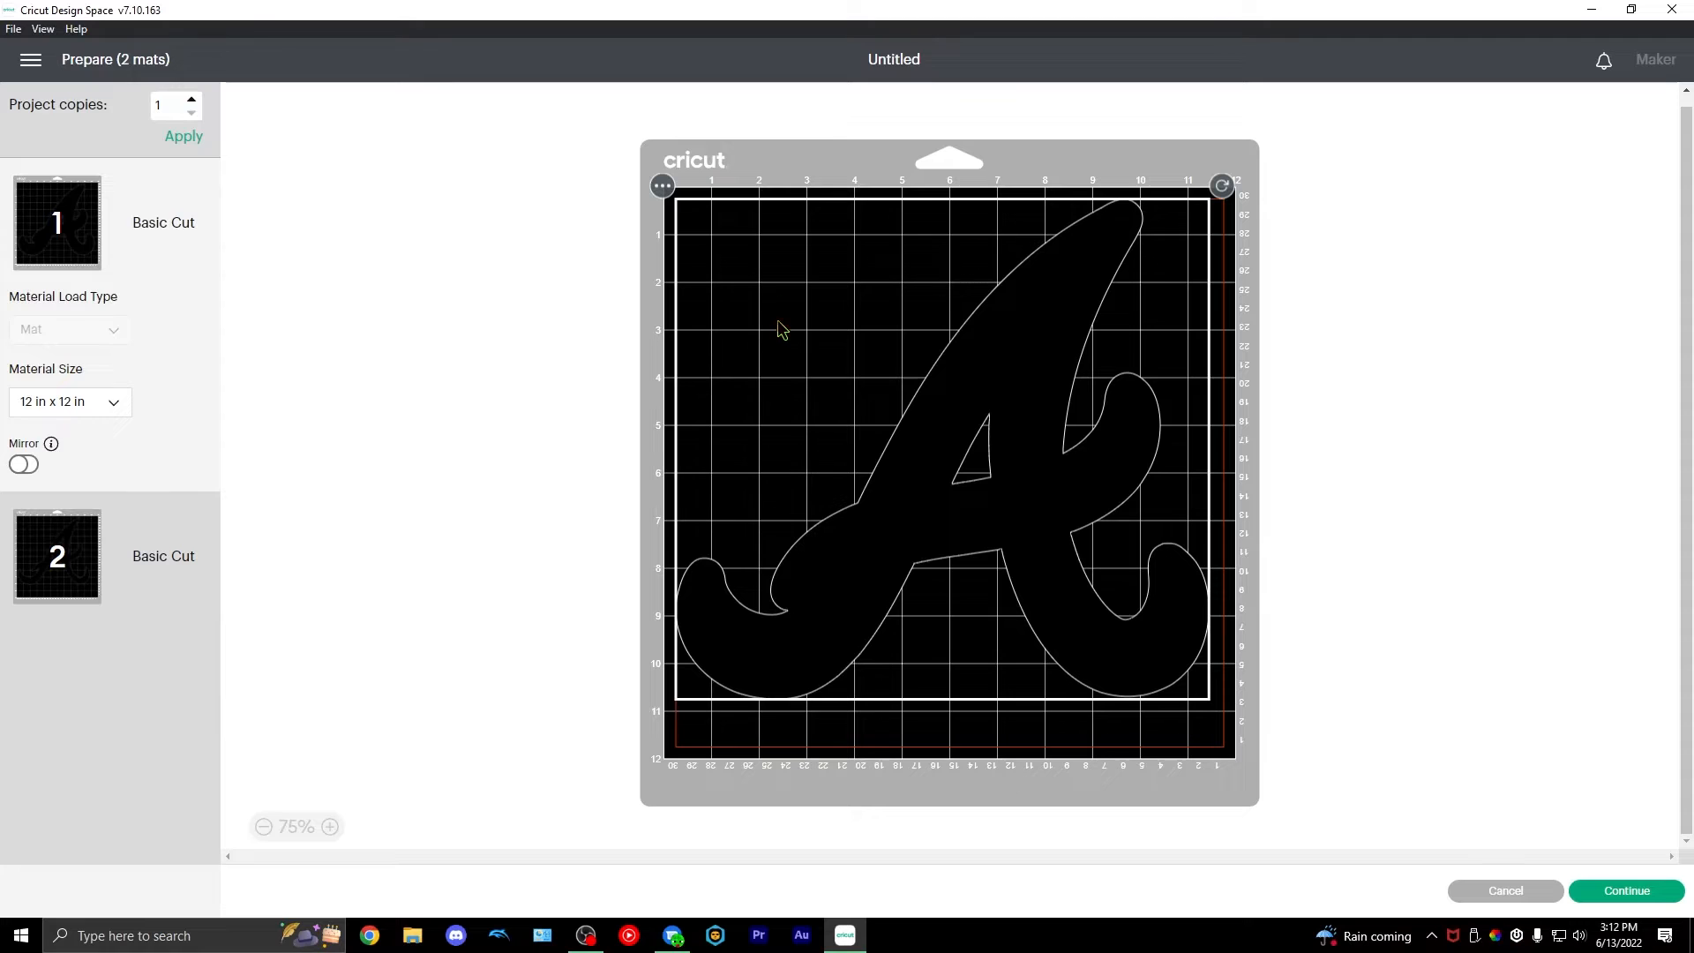
pyautogui.click(25, 467)
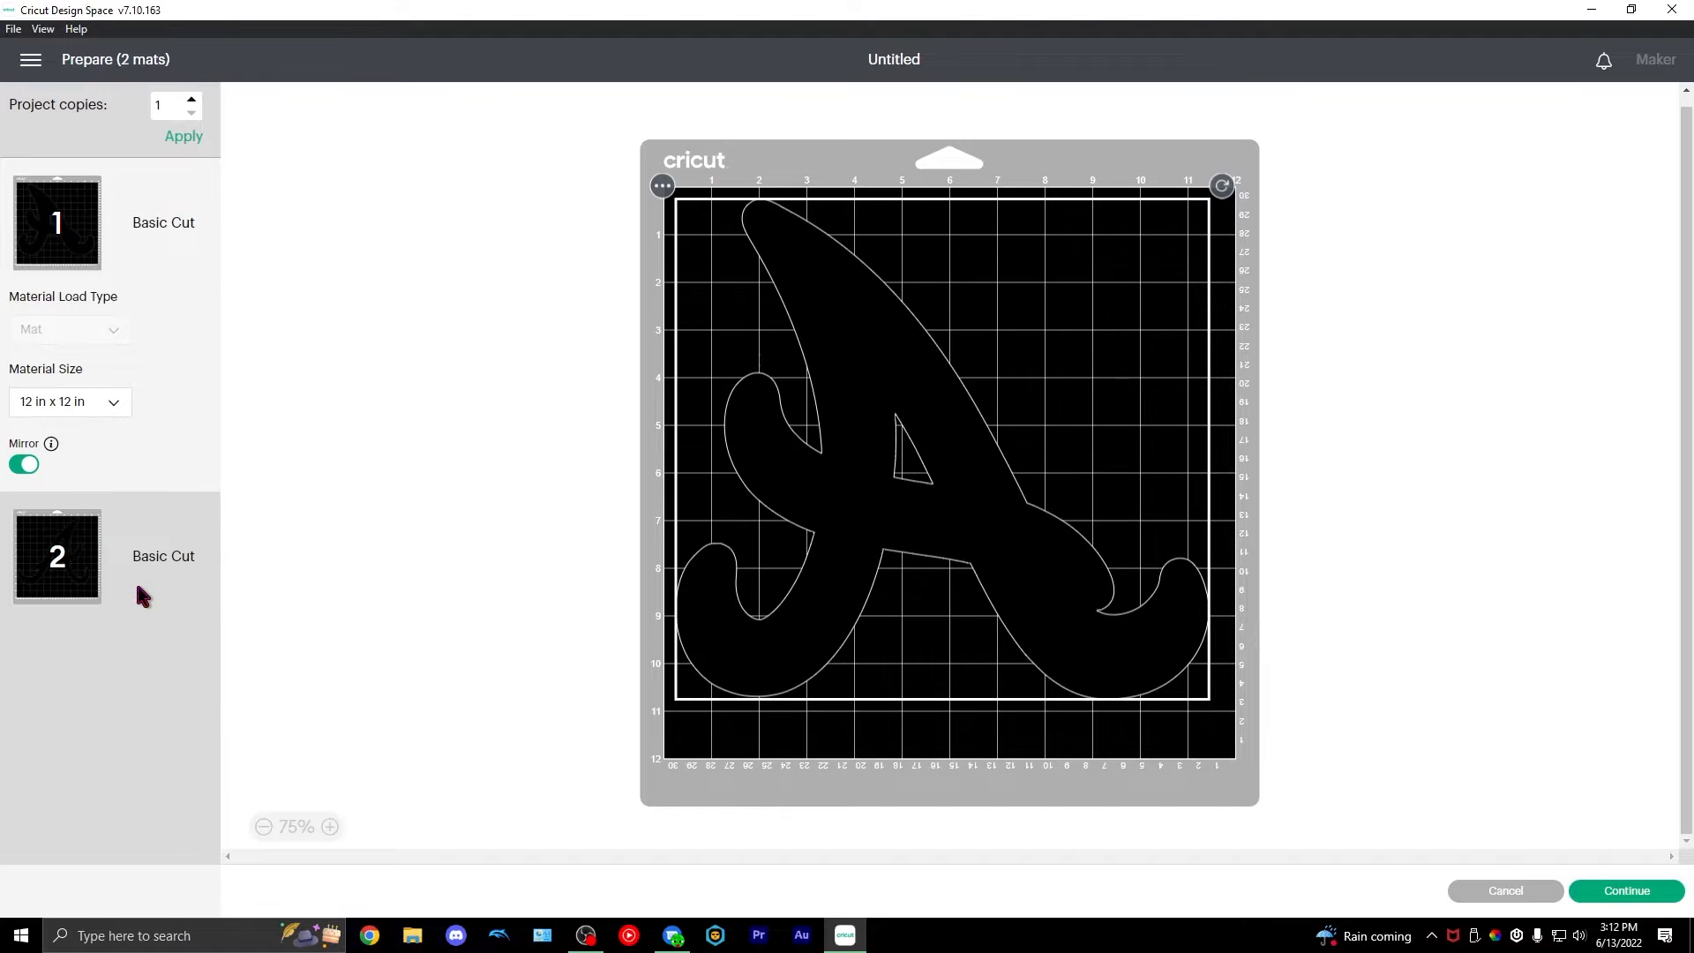
pyautogui.click(134, 580)
pyautogui.click(25, 595)
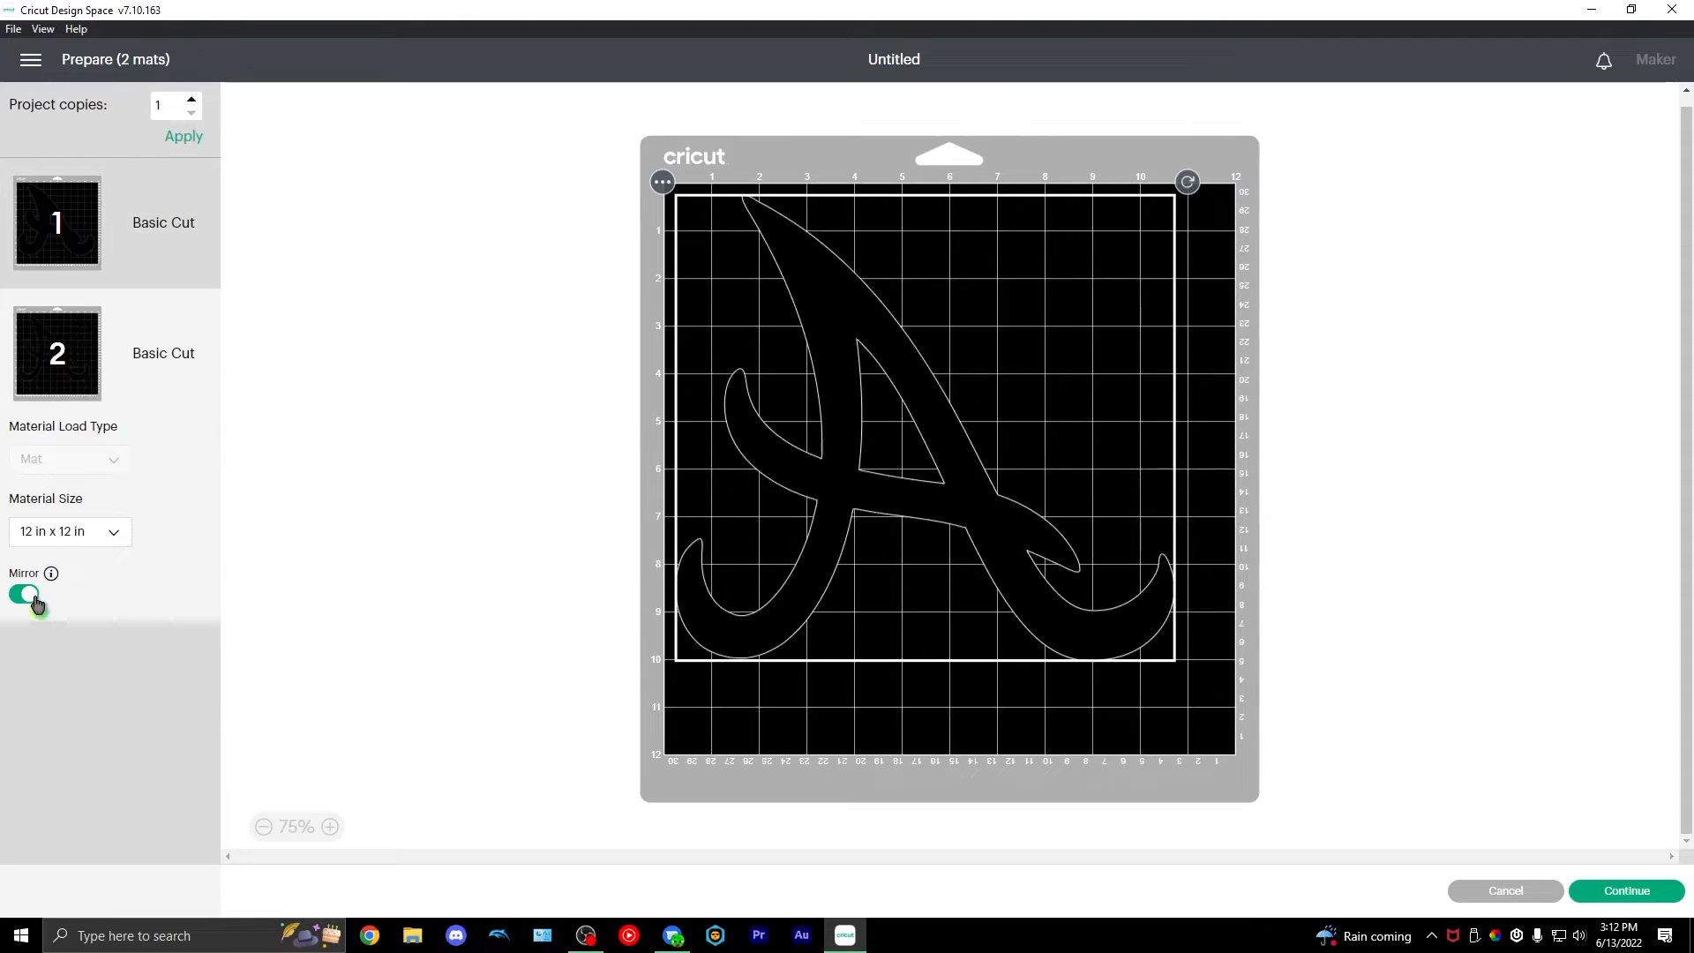
pyautogui.click(155, 244)
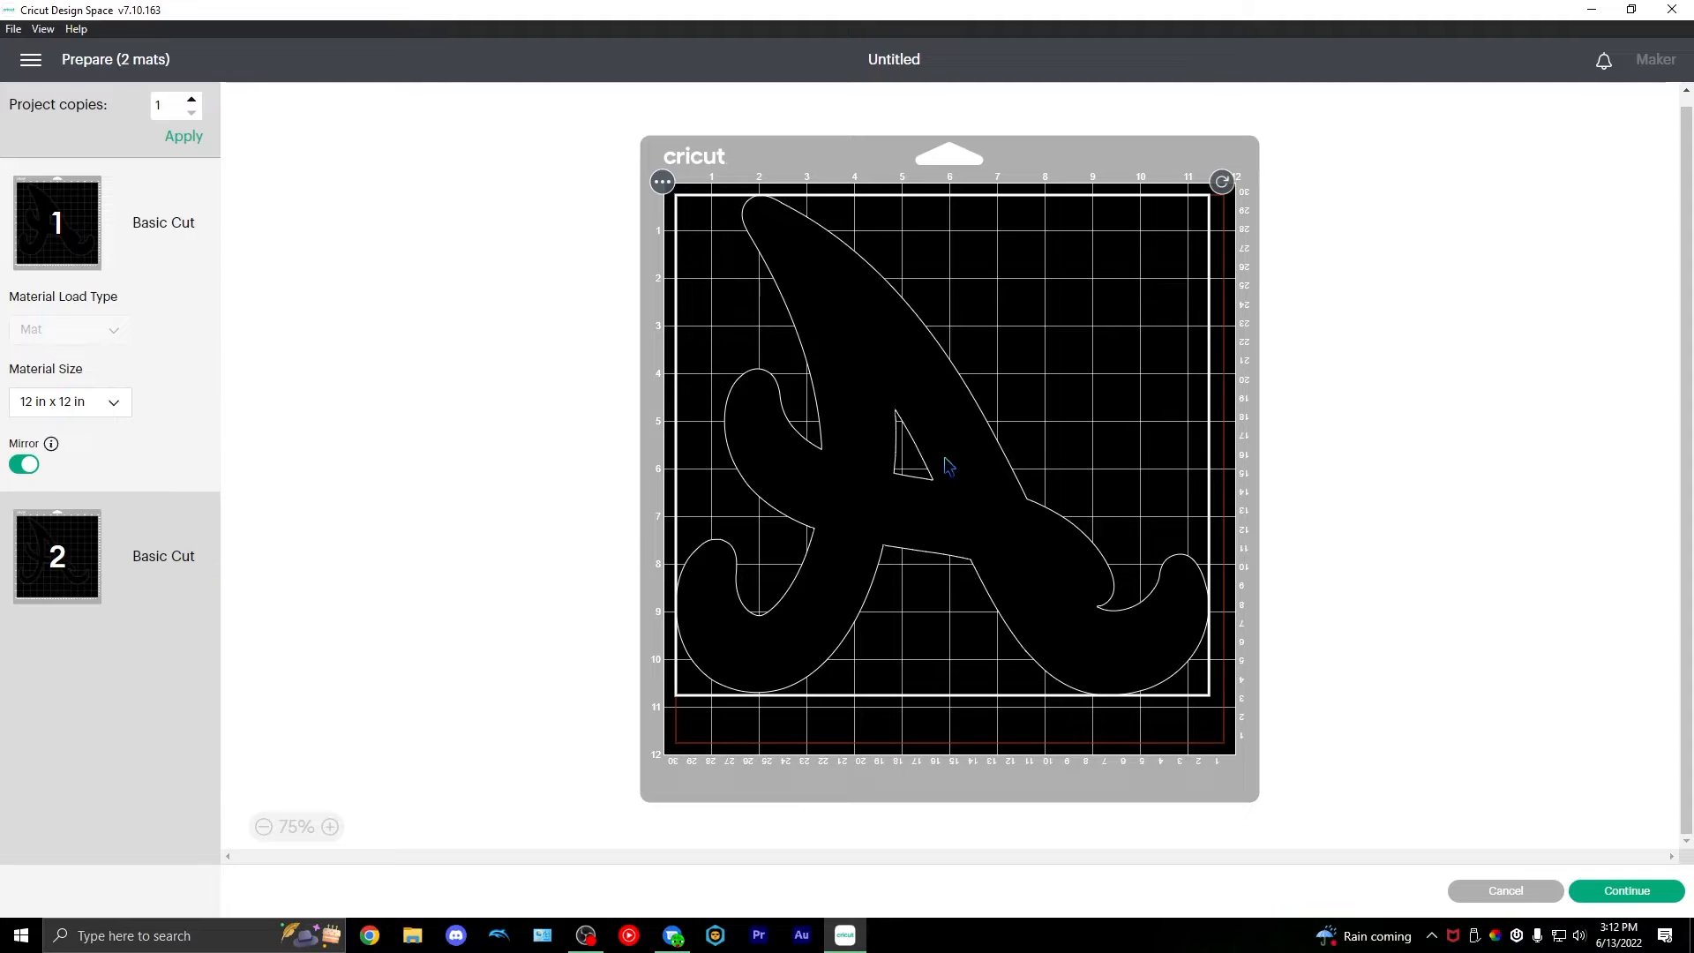